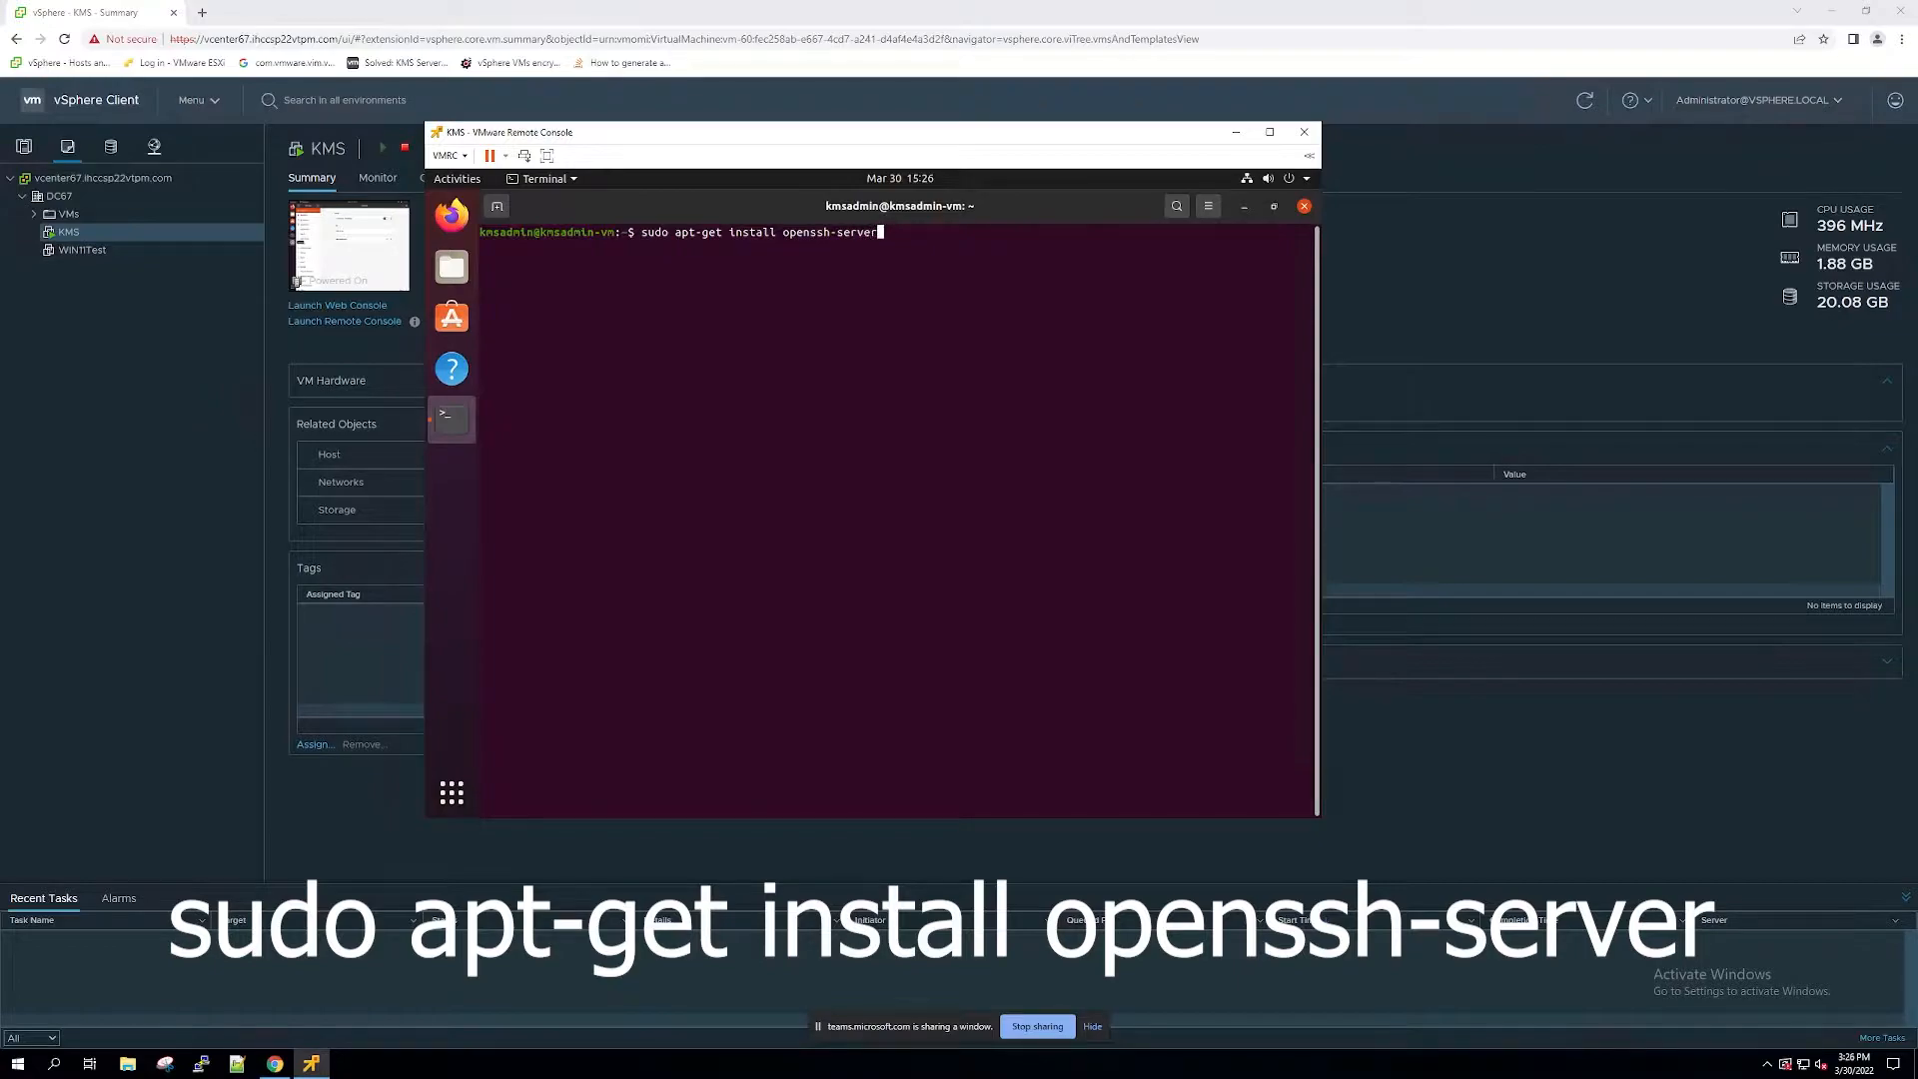
Step: Confirm the openssh-server installation and enable the ssh service with sudo systemctl enable ssh
text(Y)
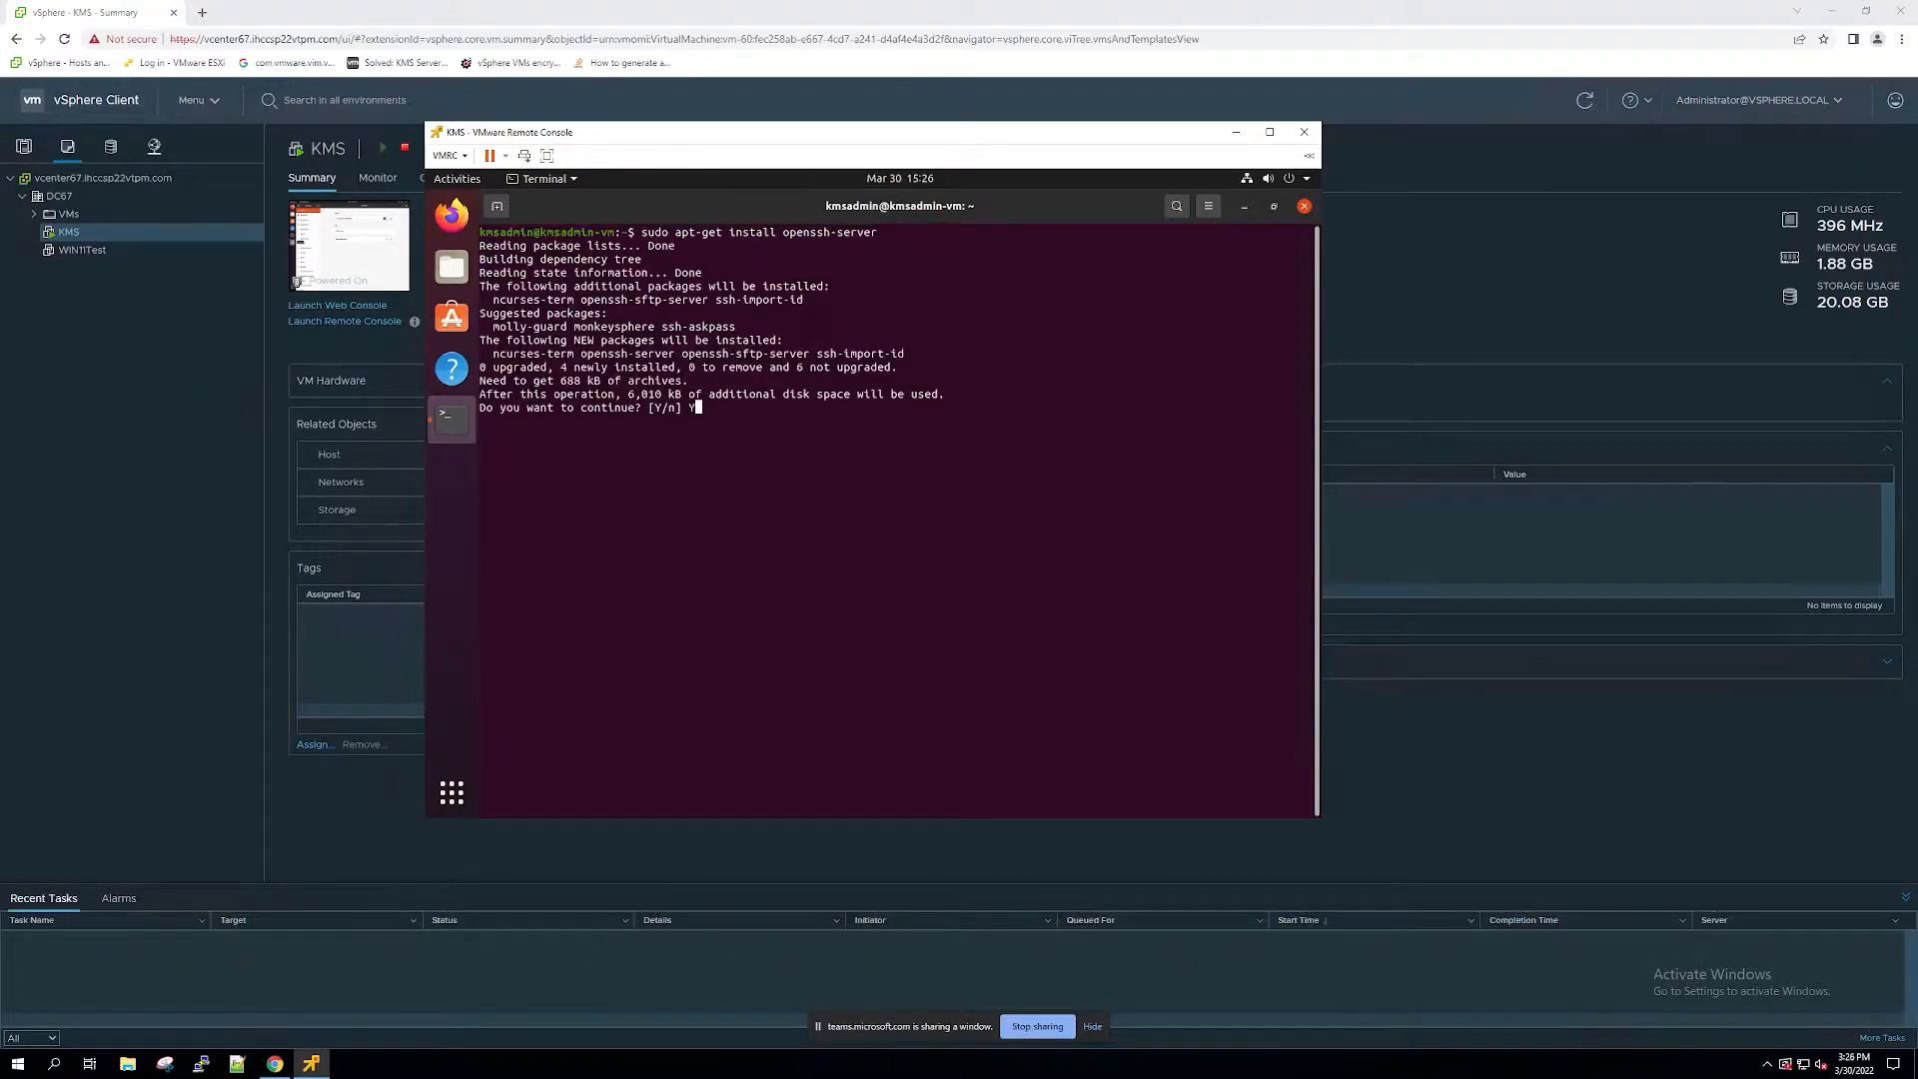
key(Return)
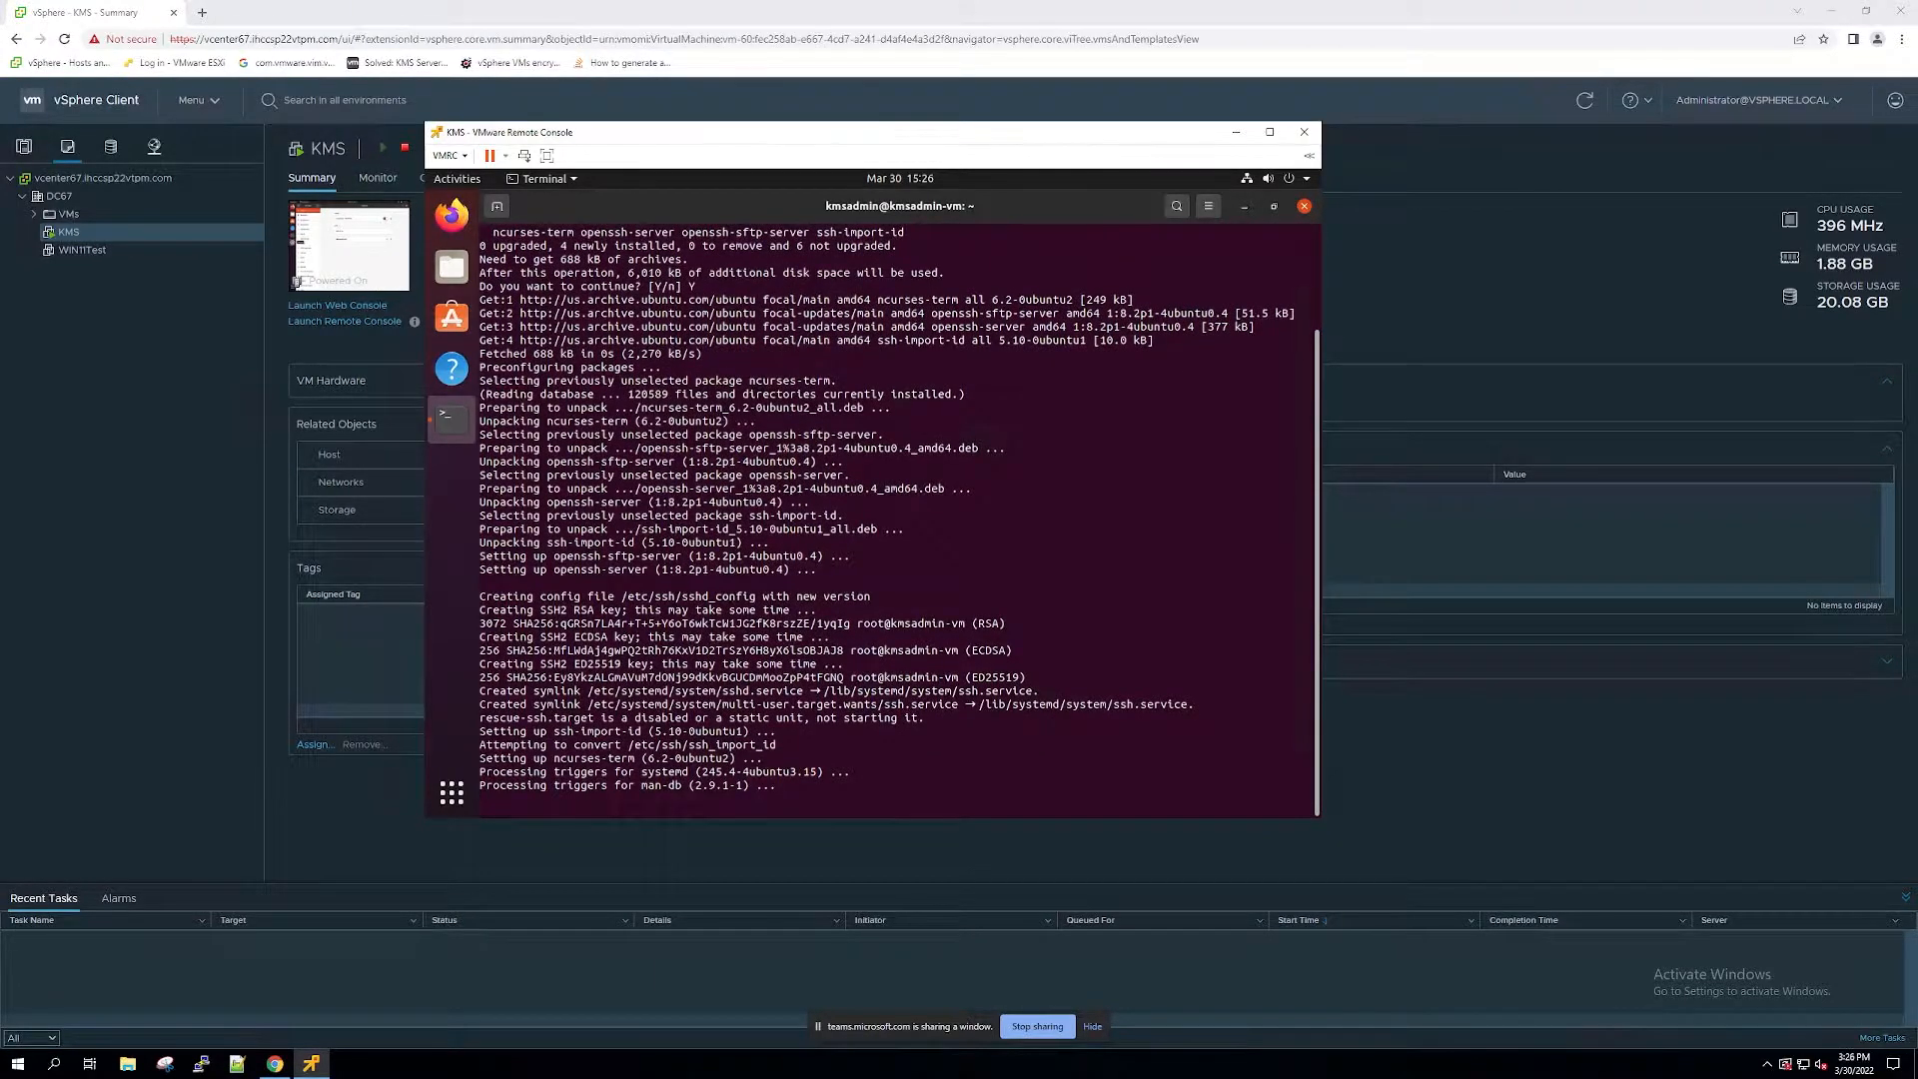
key(ctrl+l)
text(sudo s)
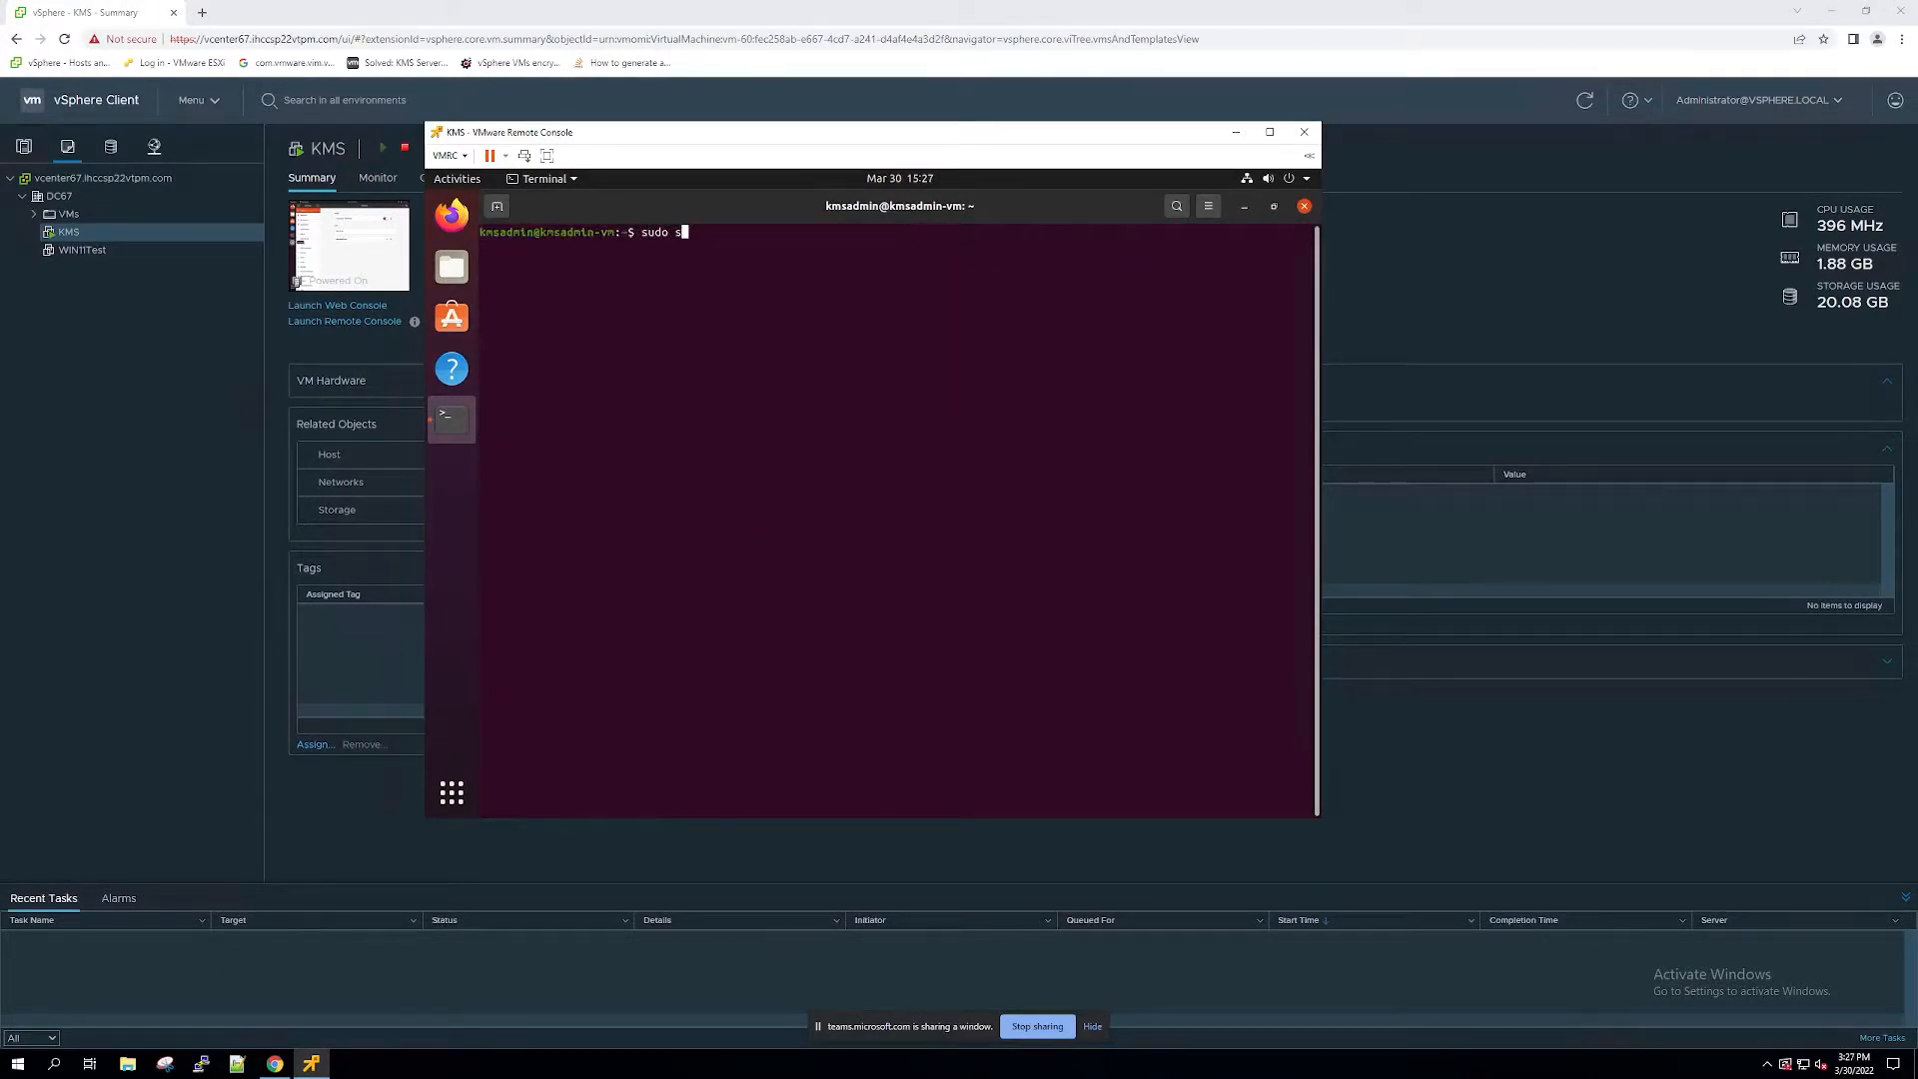
text(ystemctl )
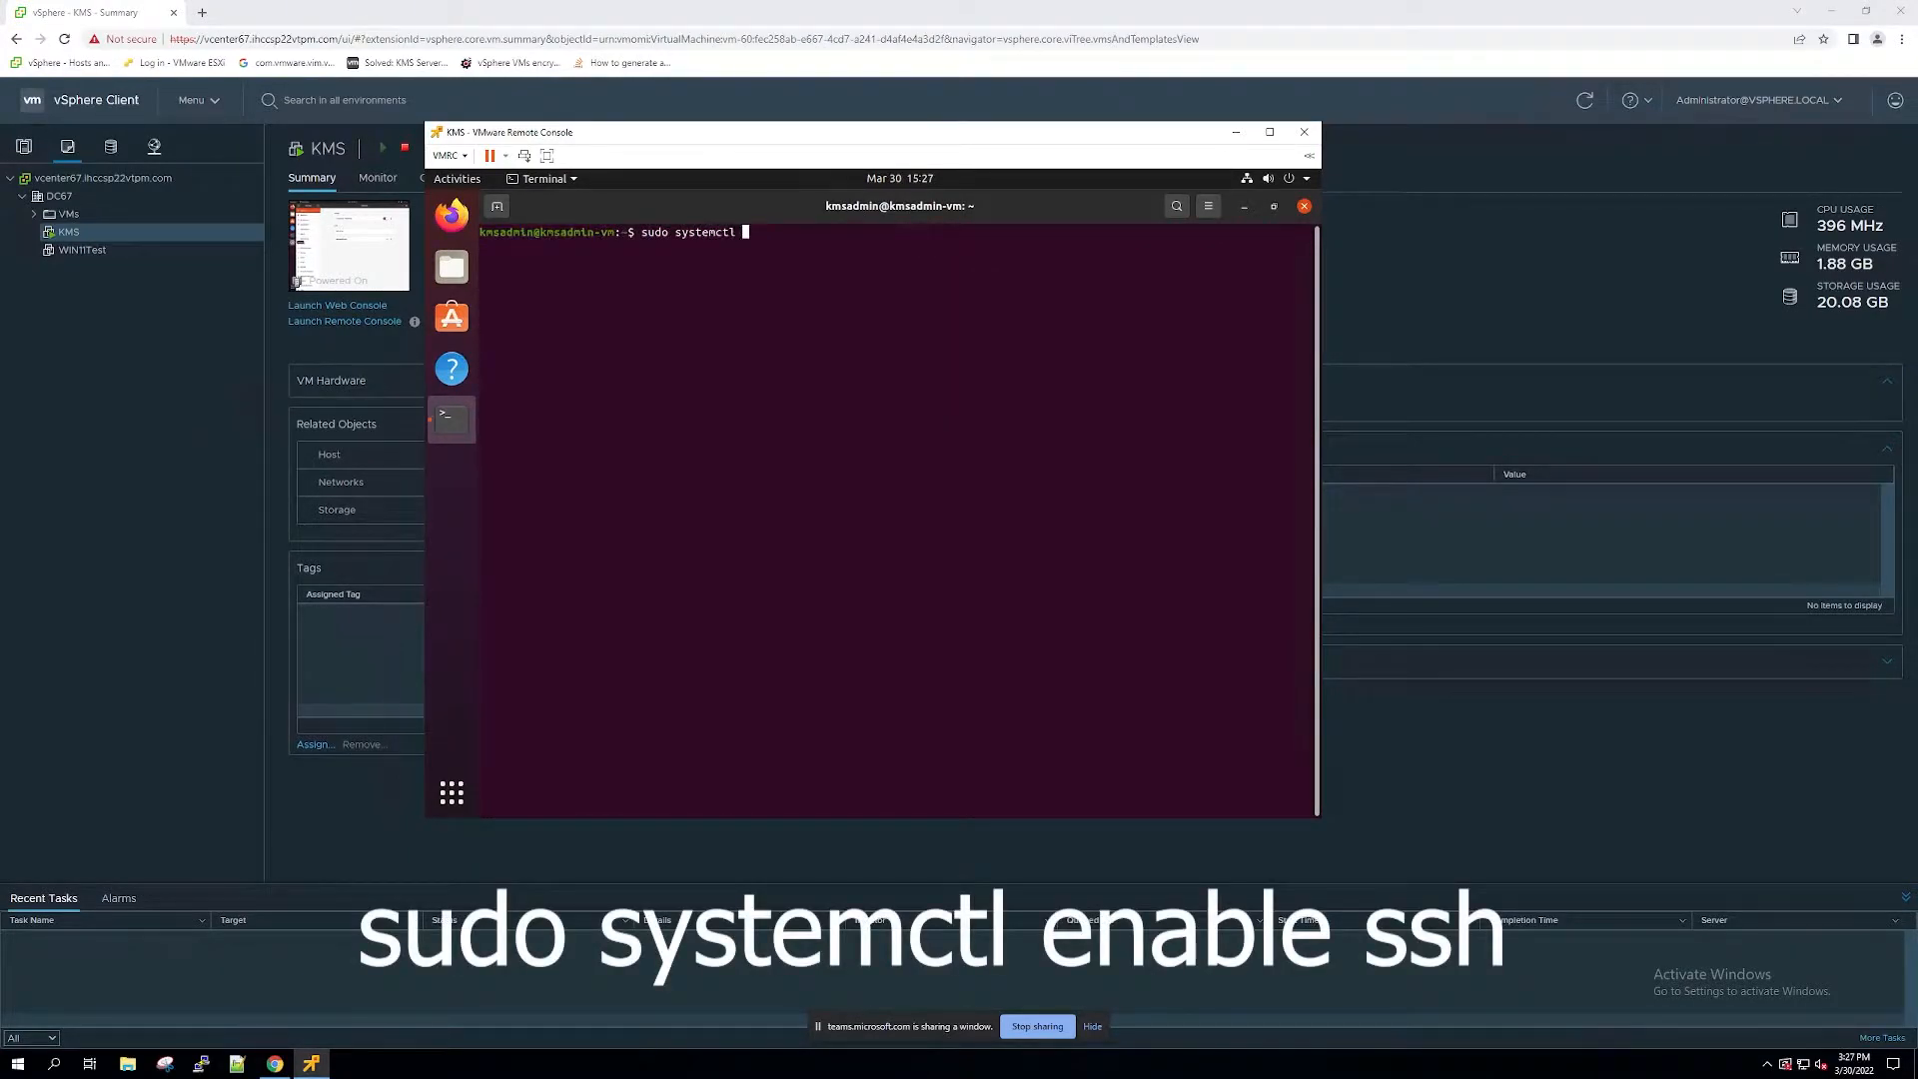
text(enable ssh)
key(Return)
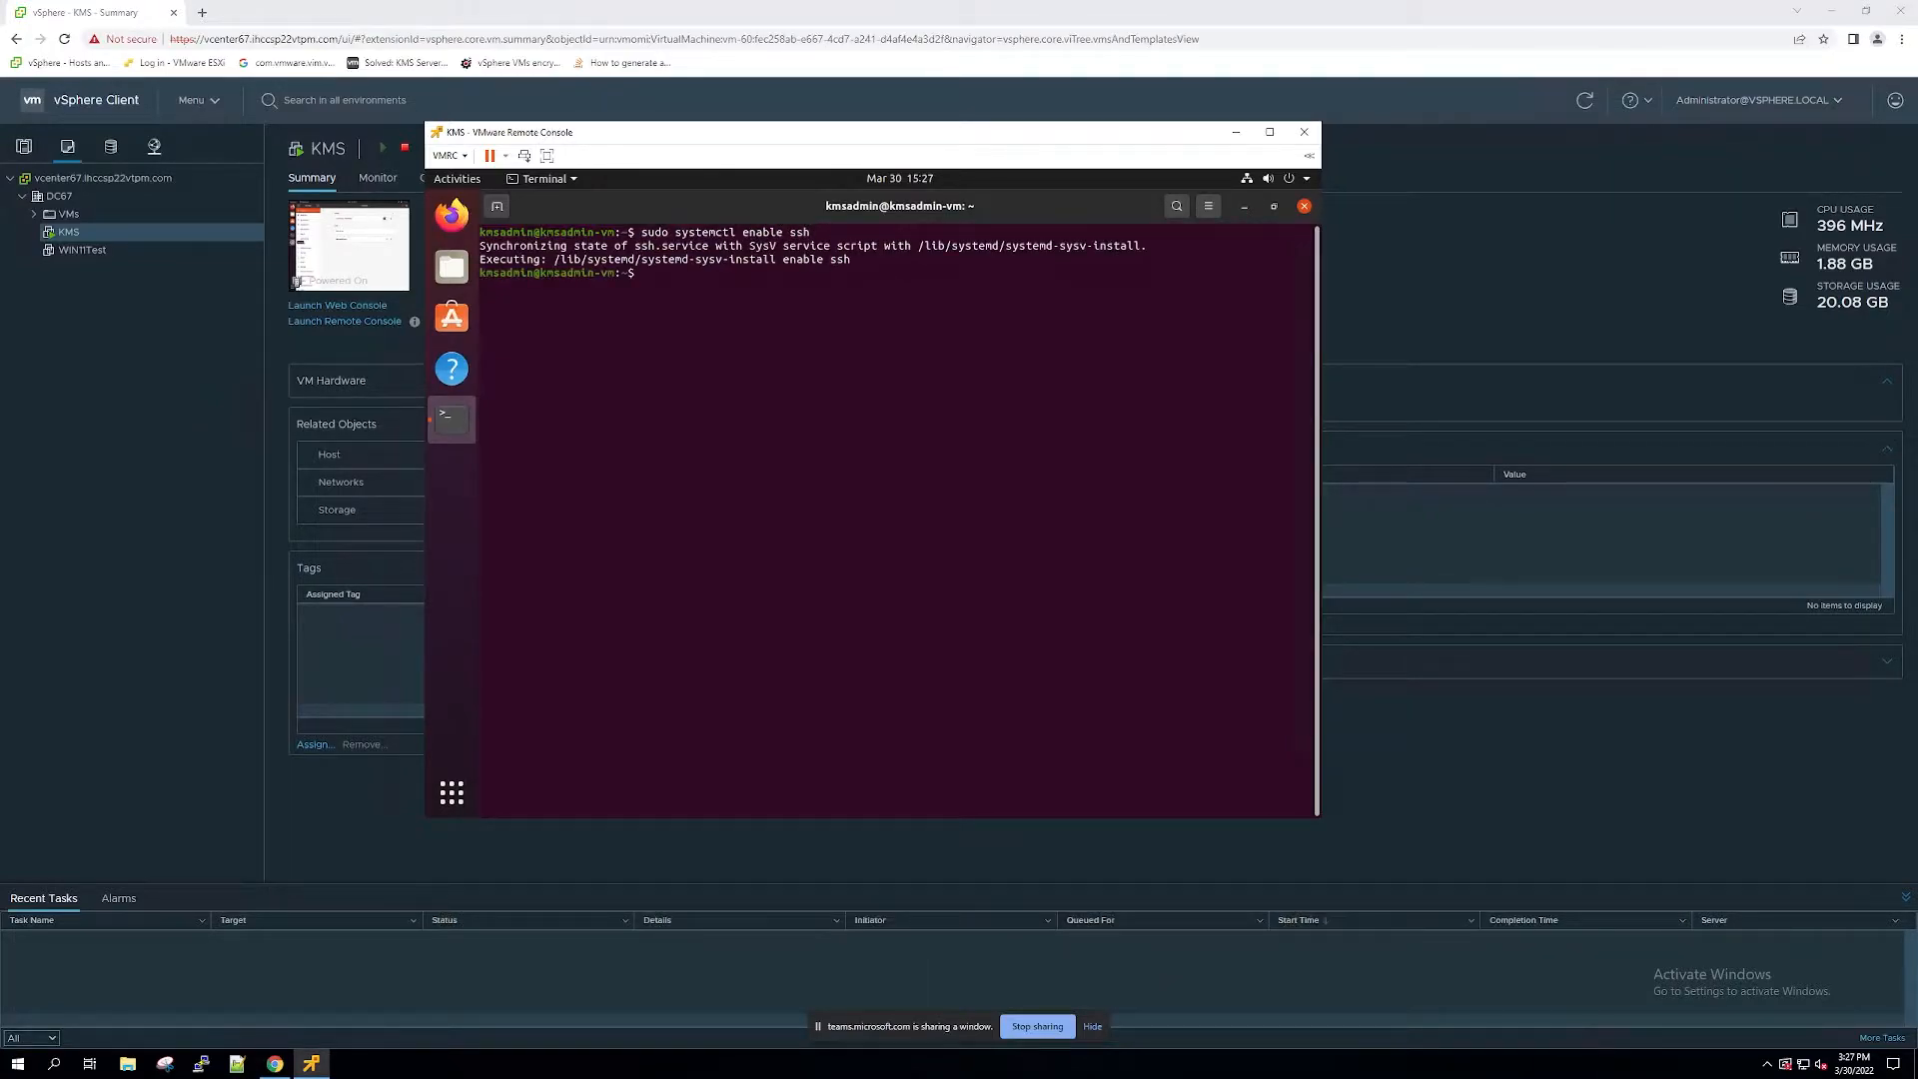
Step: Switch to PuTTY, connect over SSH to 172.17.204.50 on port 22, and log in as kmsadmin with the account password
click(200, 1063)
text(172.17.204.50)
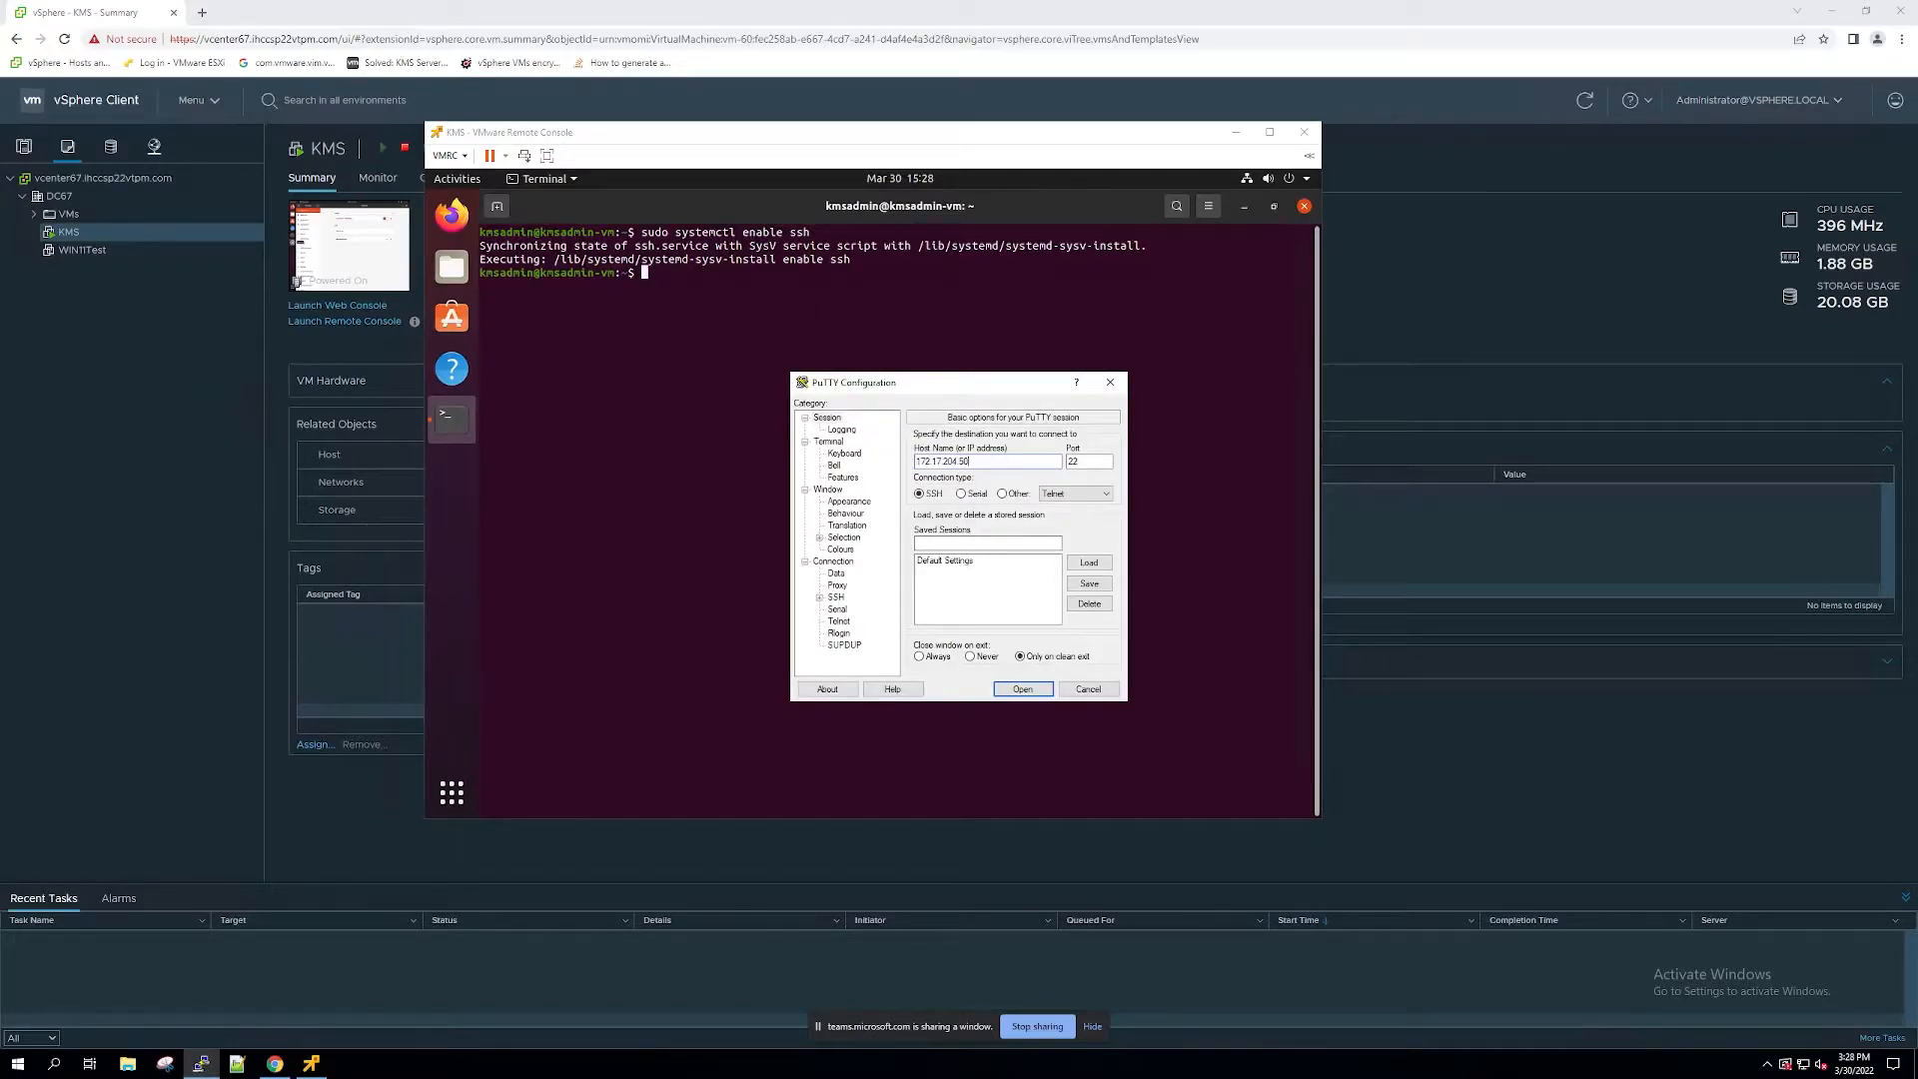
key(Return)
text(kmsadmin)
key(Return)
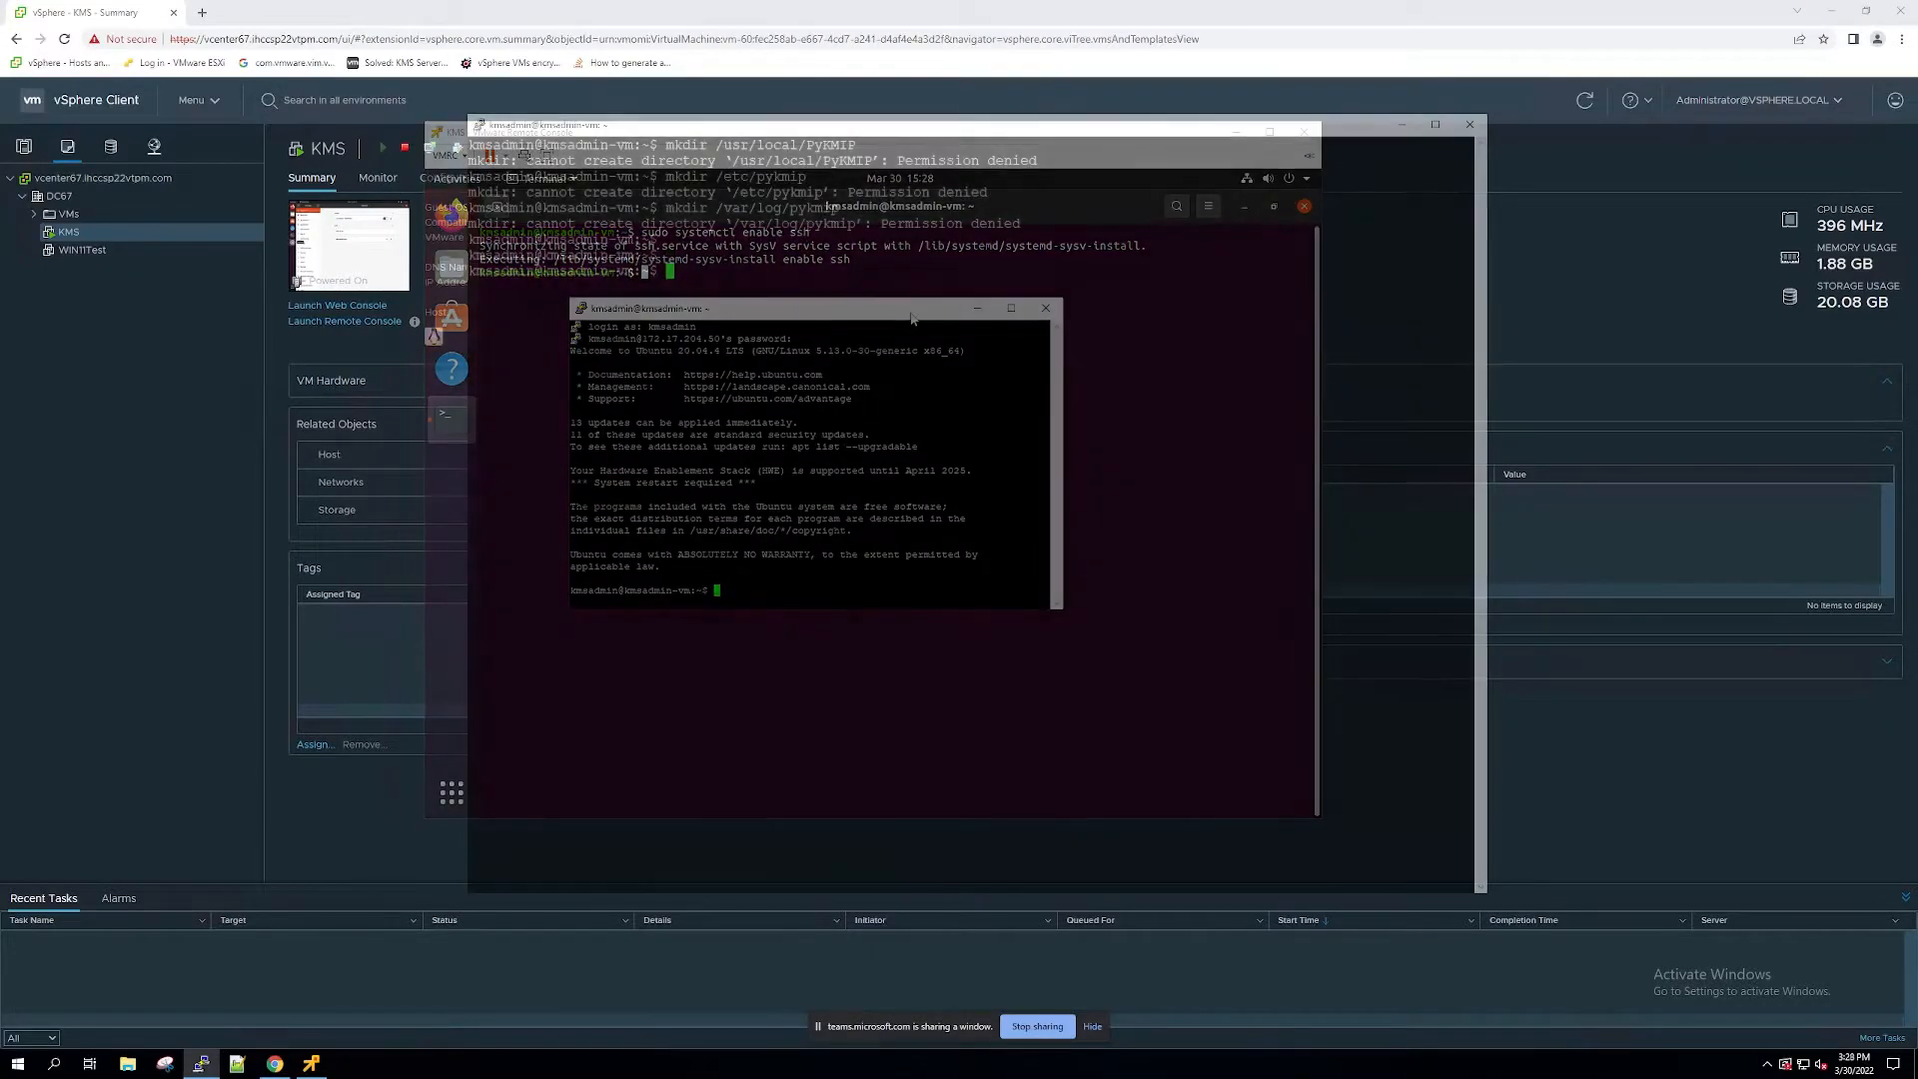
Step: Open a root shell with sudo -i, entering the kmsadmin account password
text(s)
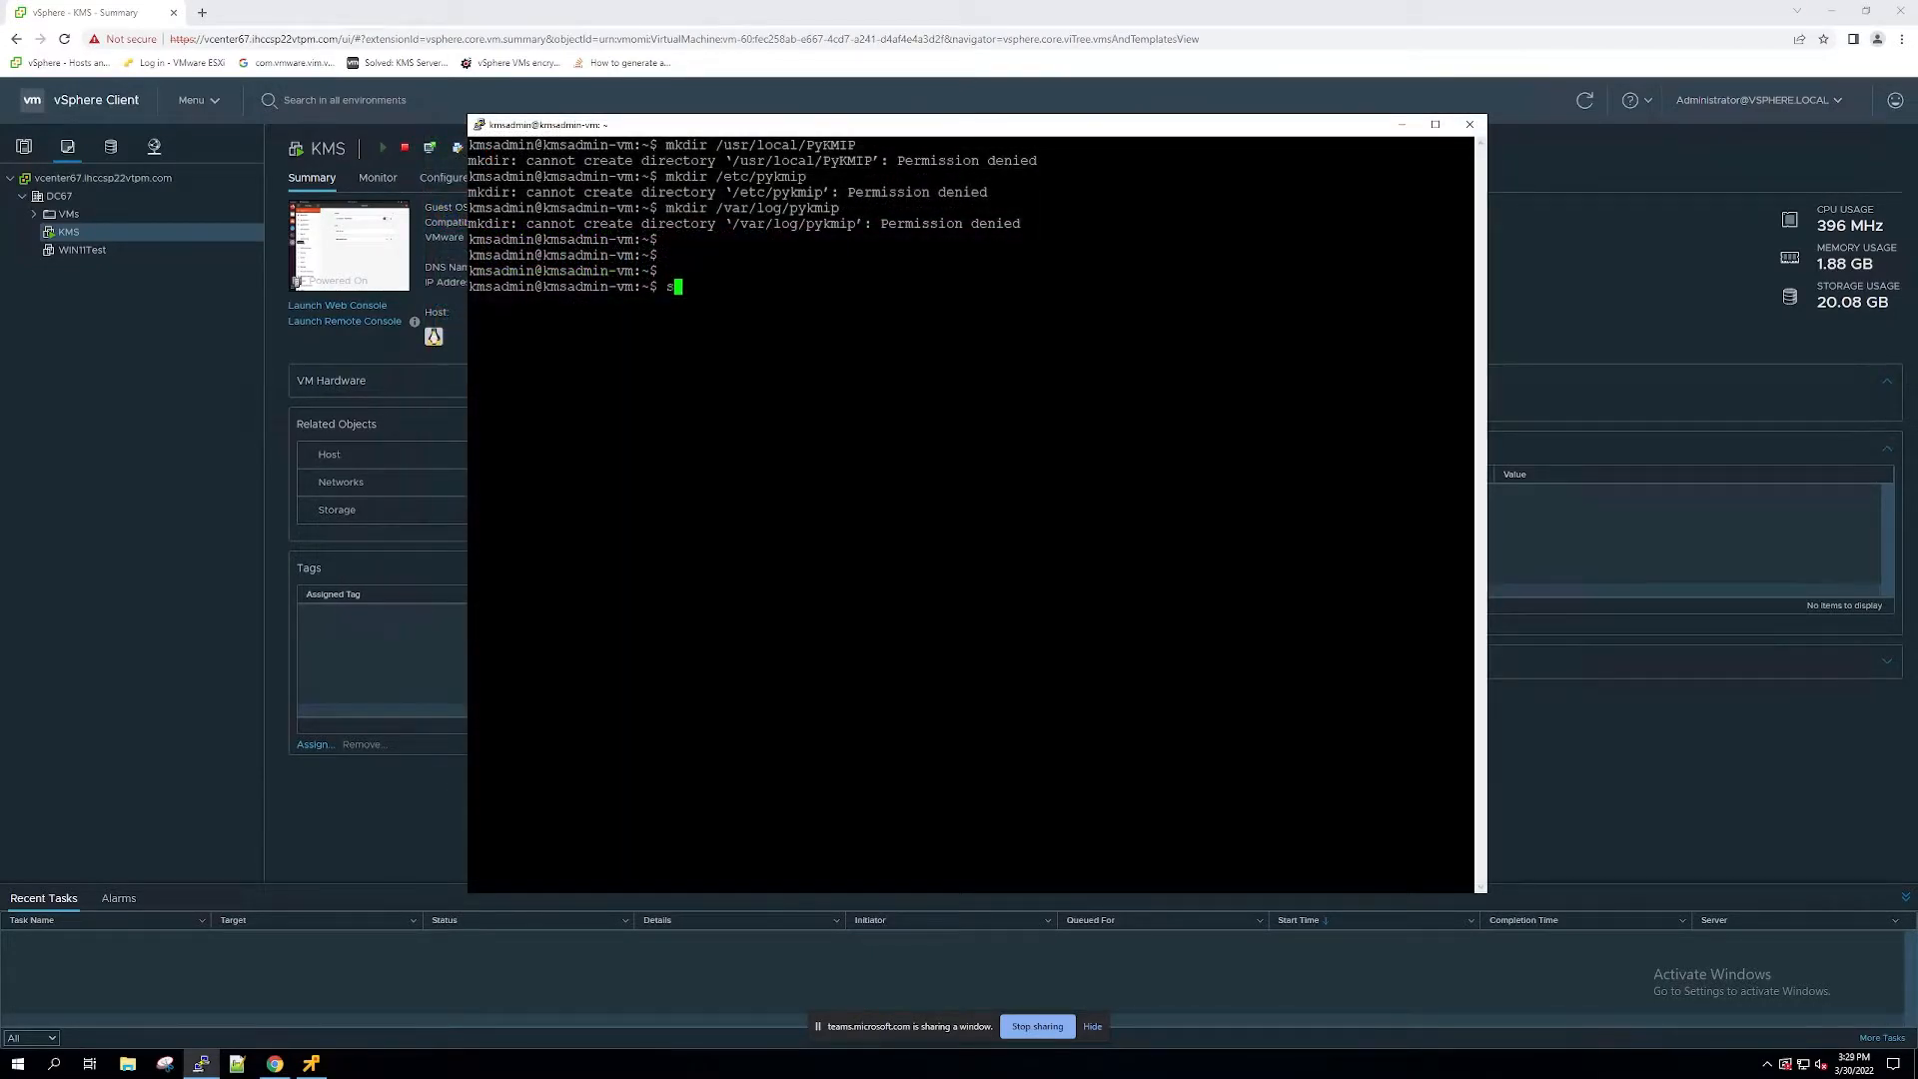
text(udo -i)
key(Return)
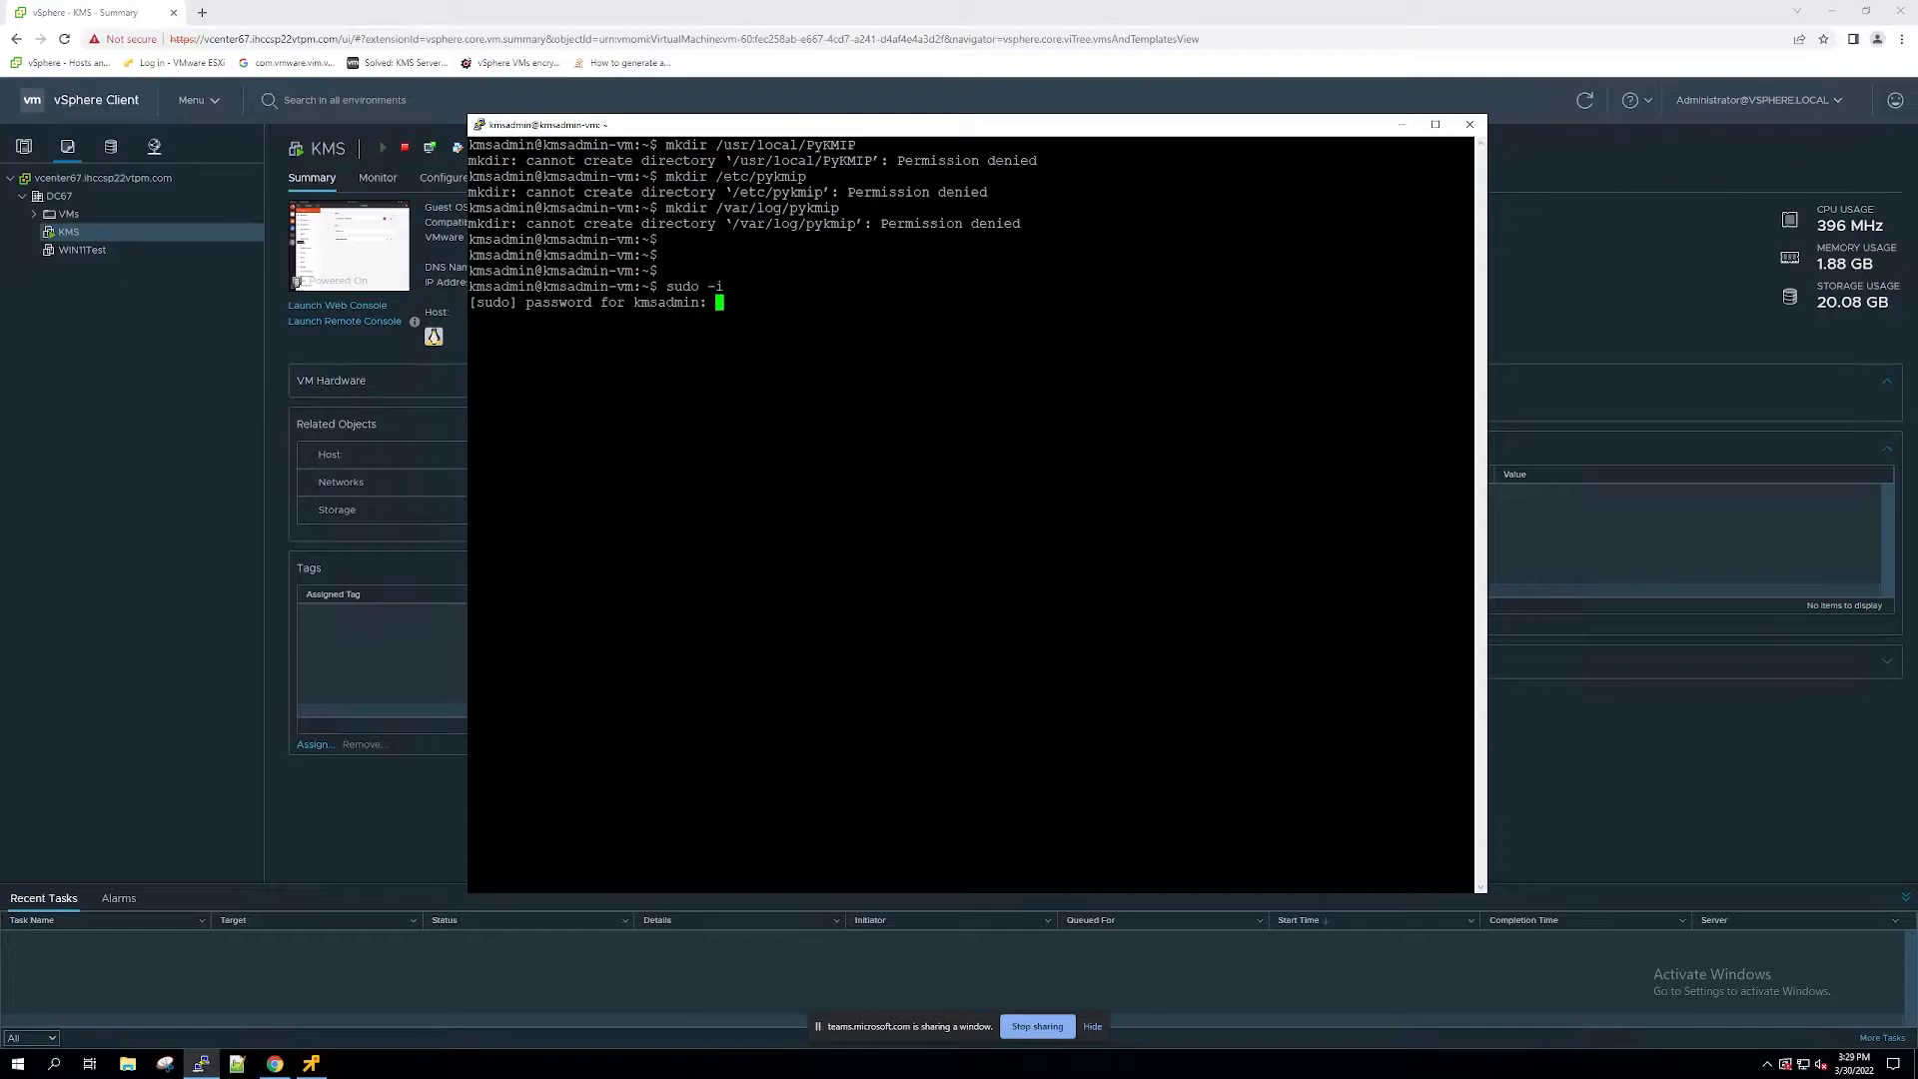
key(Return)
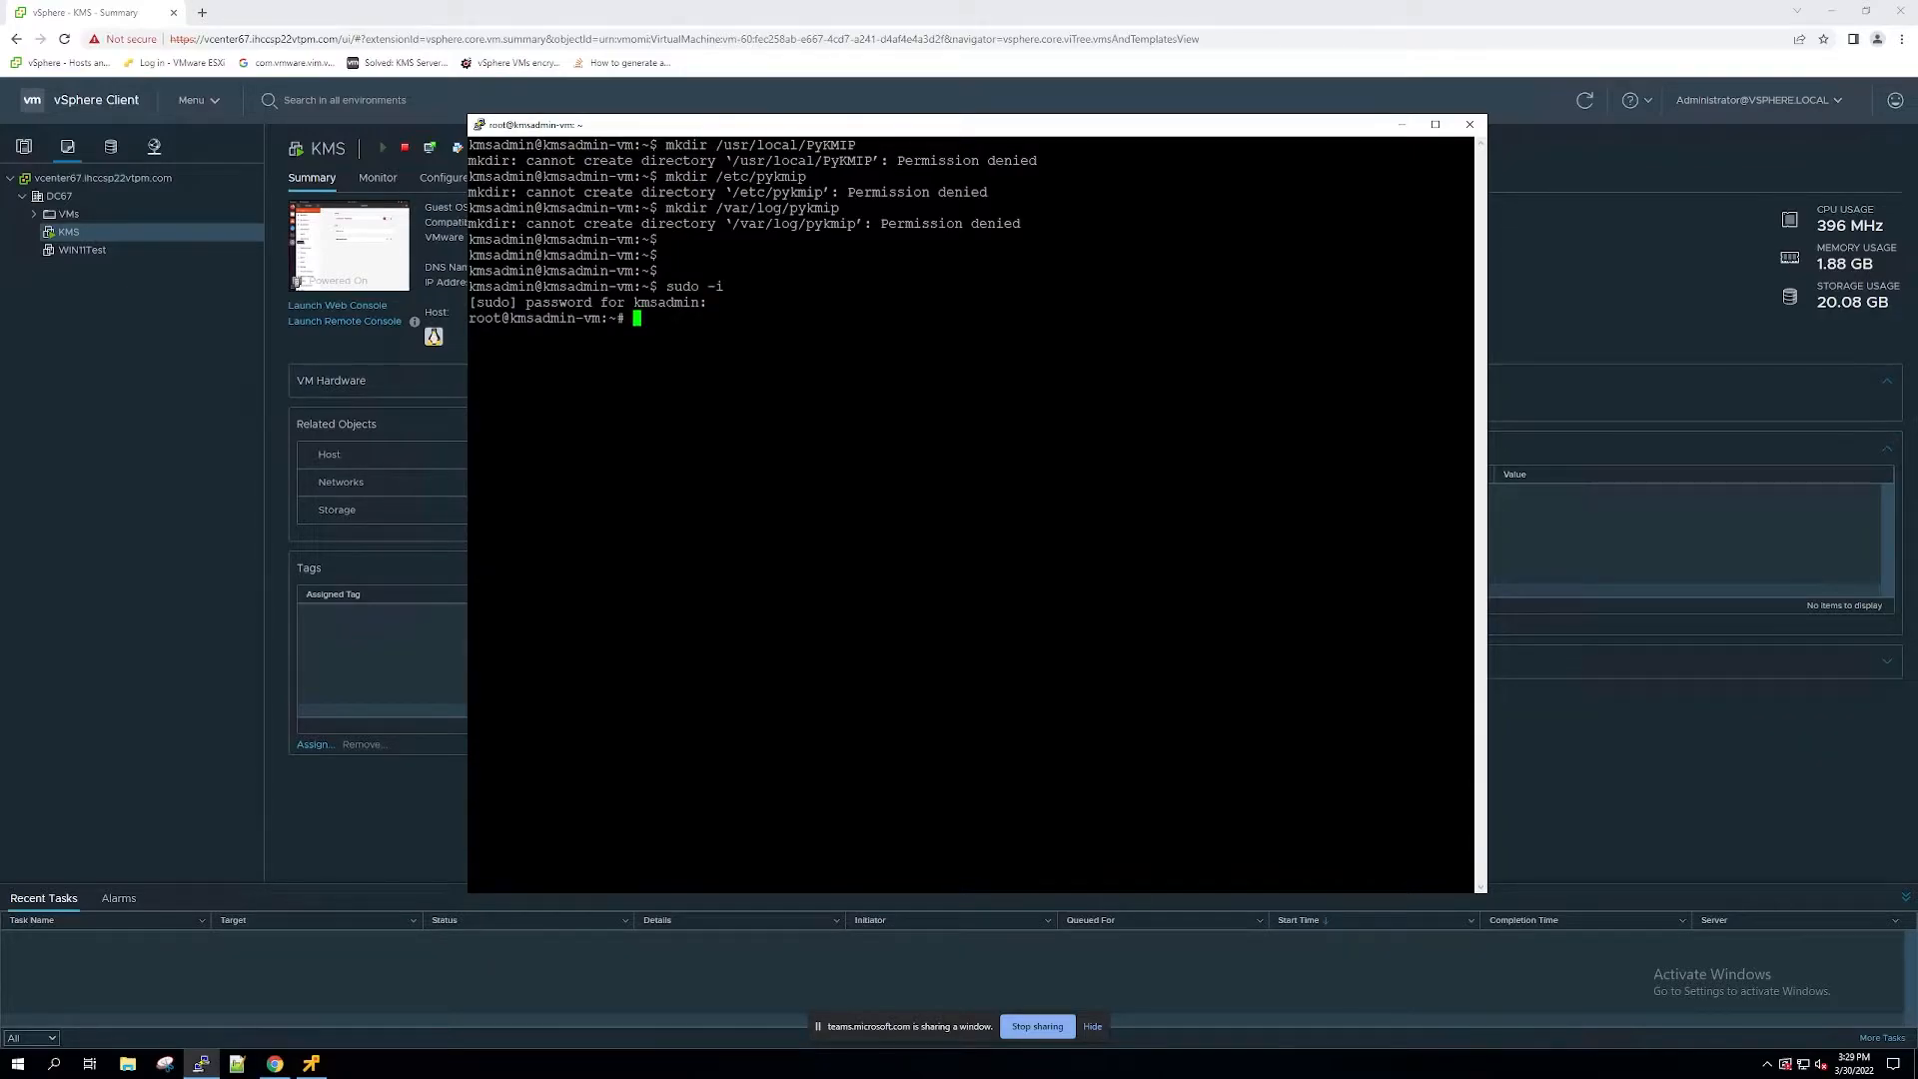
Step: Create the directories /usr/local/PyKMIP, /etc/pykmip and /var/log/pykmip, and recursively assign their ownership to kmsadmin
key(Return)
key(Return)
text(mkdir /usr/local/PyKMIP mkdir /etc/pykmip mkdir /var/log/pykmip)
key(Return)
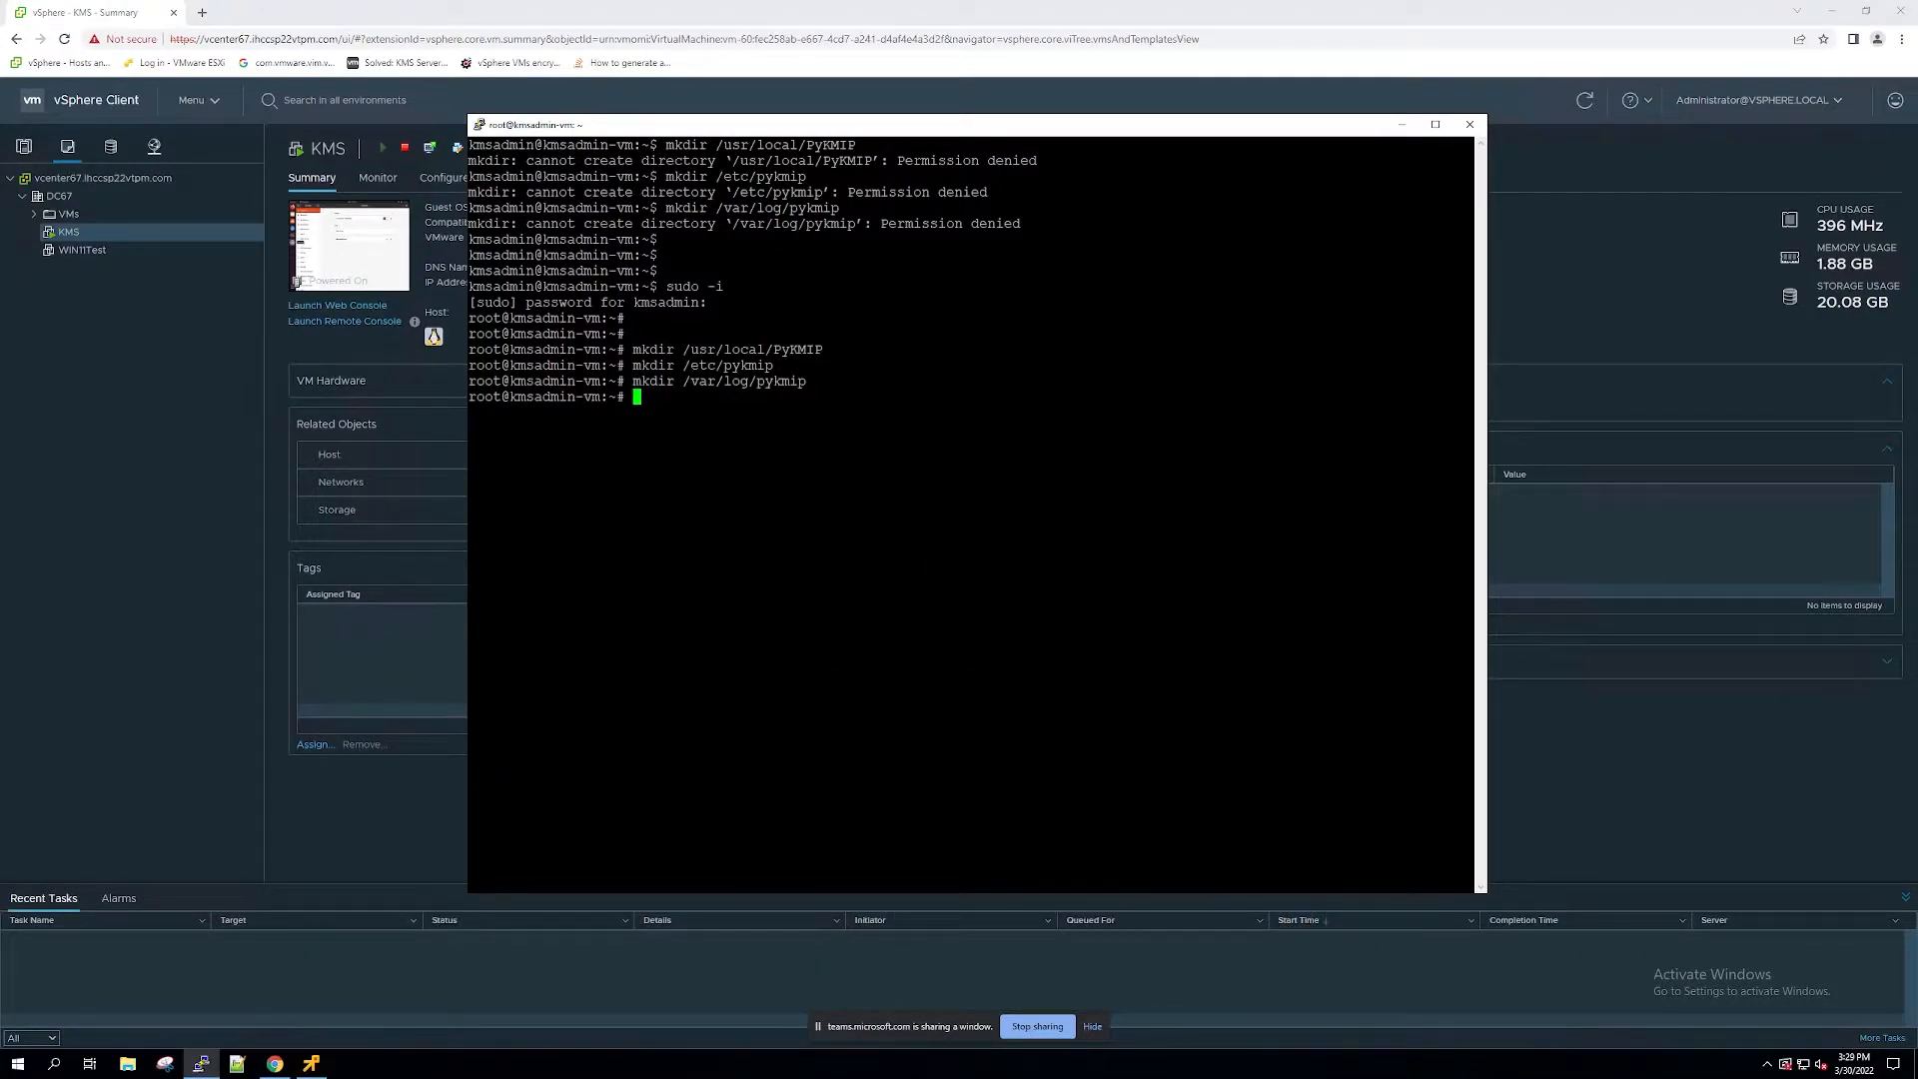
text(chown kmsadmin: -R /usr/local/PyKMIP chown kmsadmin: -R /etc/pykmip chown kmsadmin: -R /var/log/pykmip)
key(Return)
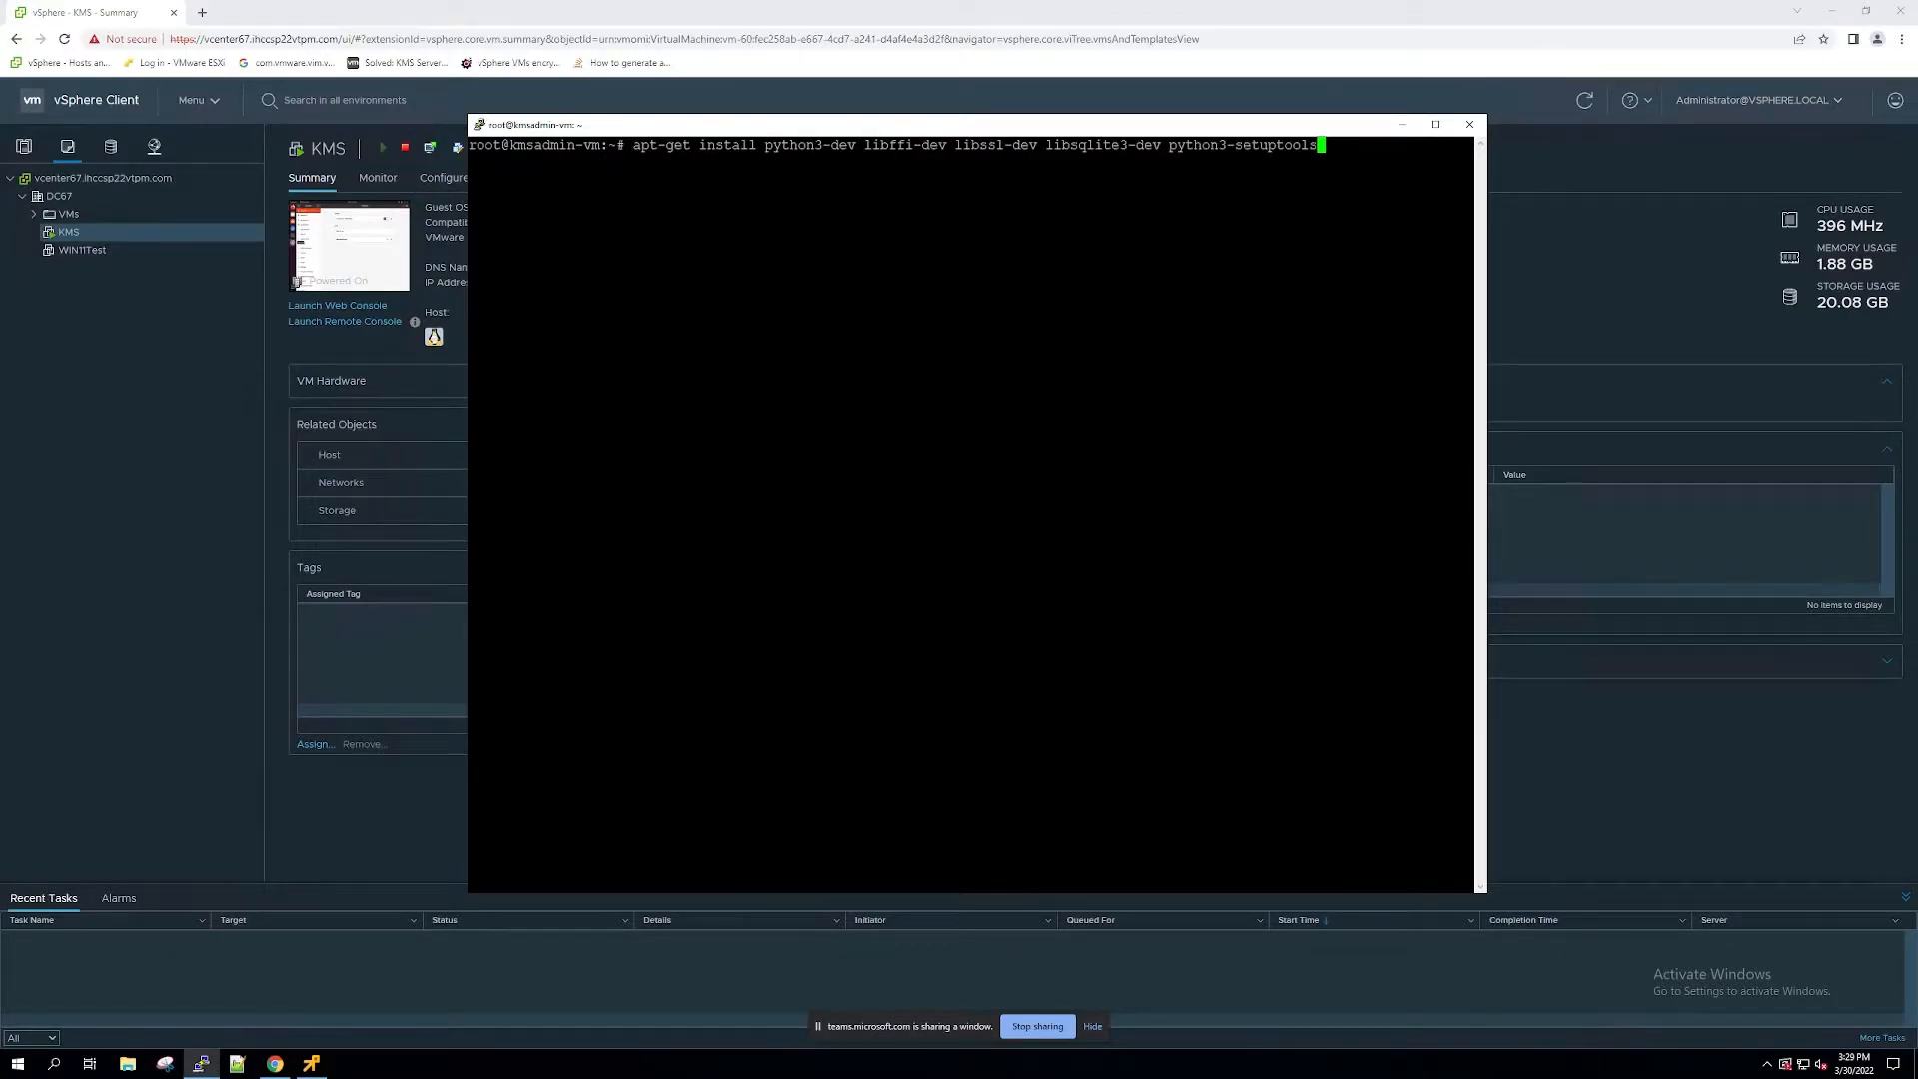
Step: Install python3-dev, libffi-dev, libssl-dev, libsqlite3-dev and python3-setuptools with apt-get, accepting the continuation prompt
key(Return)
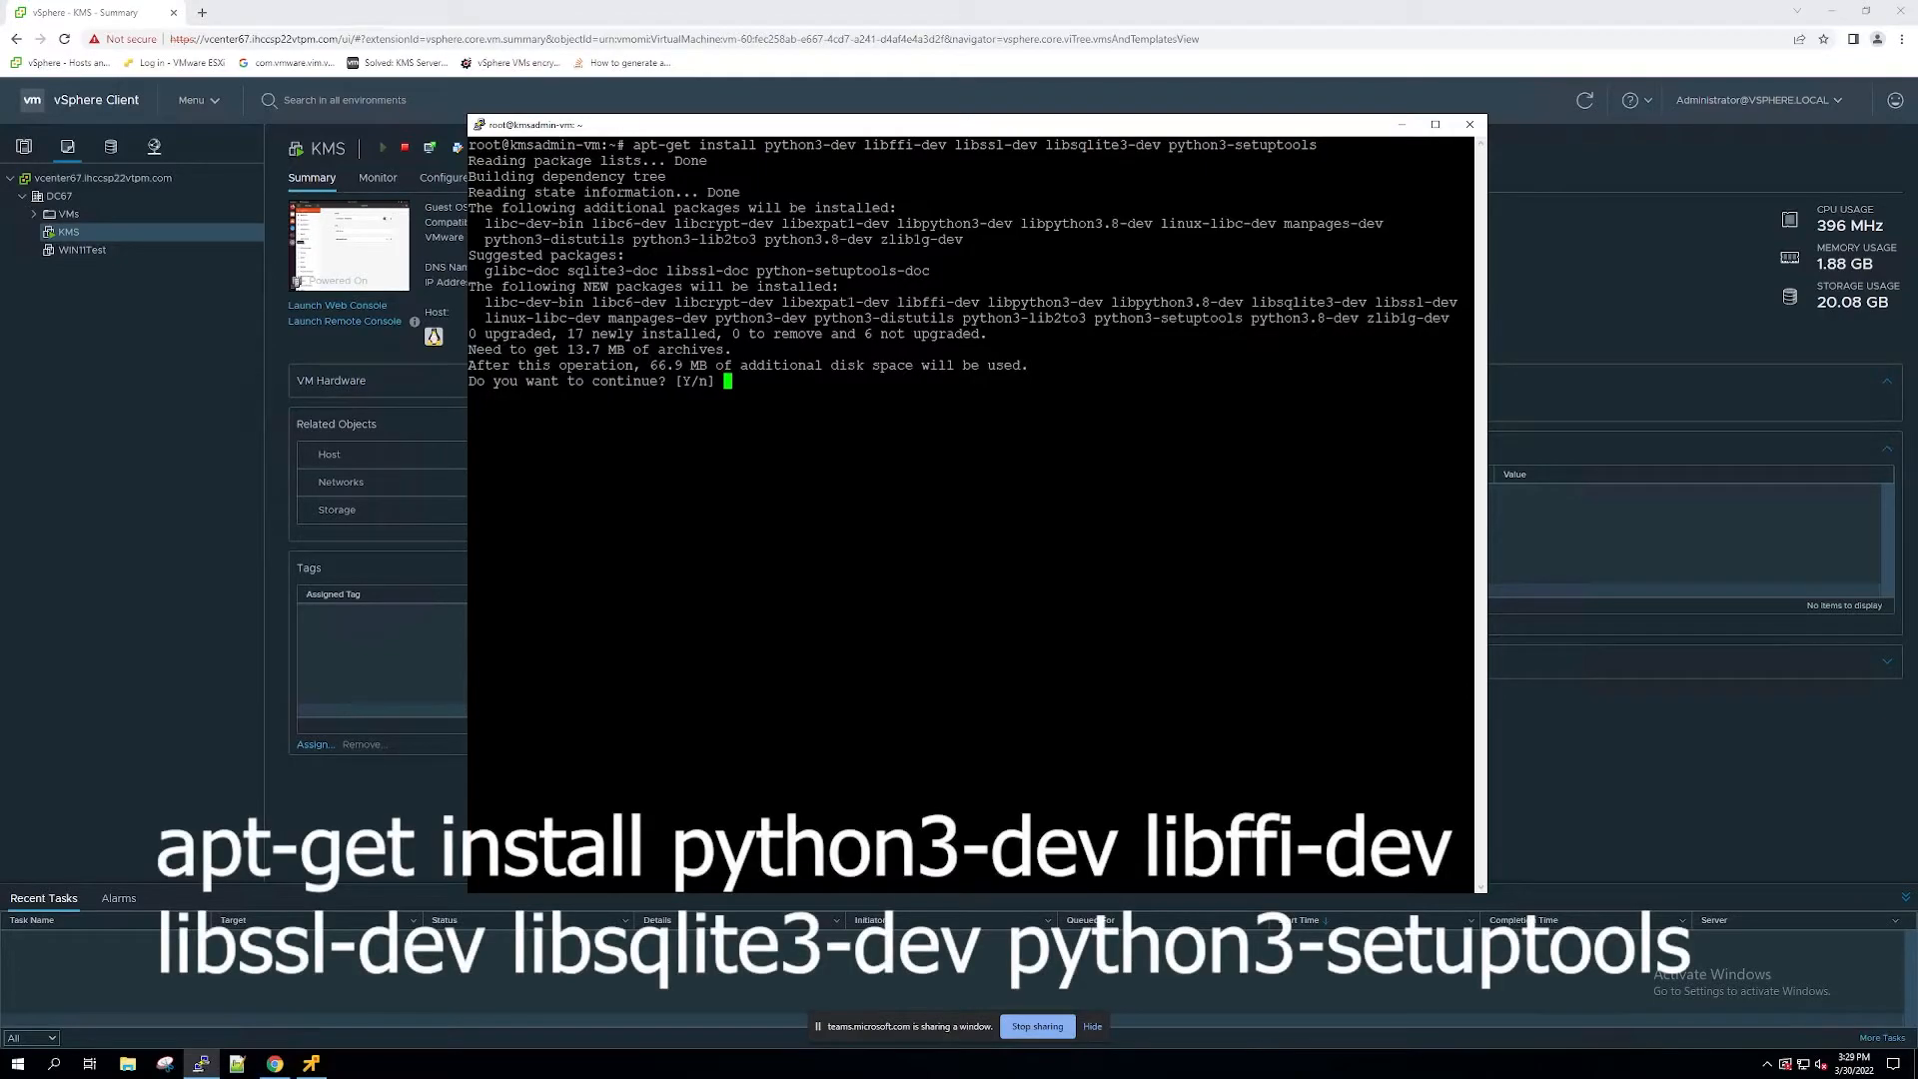
text(Y)
key(Return)
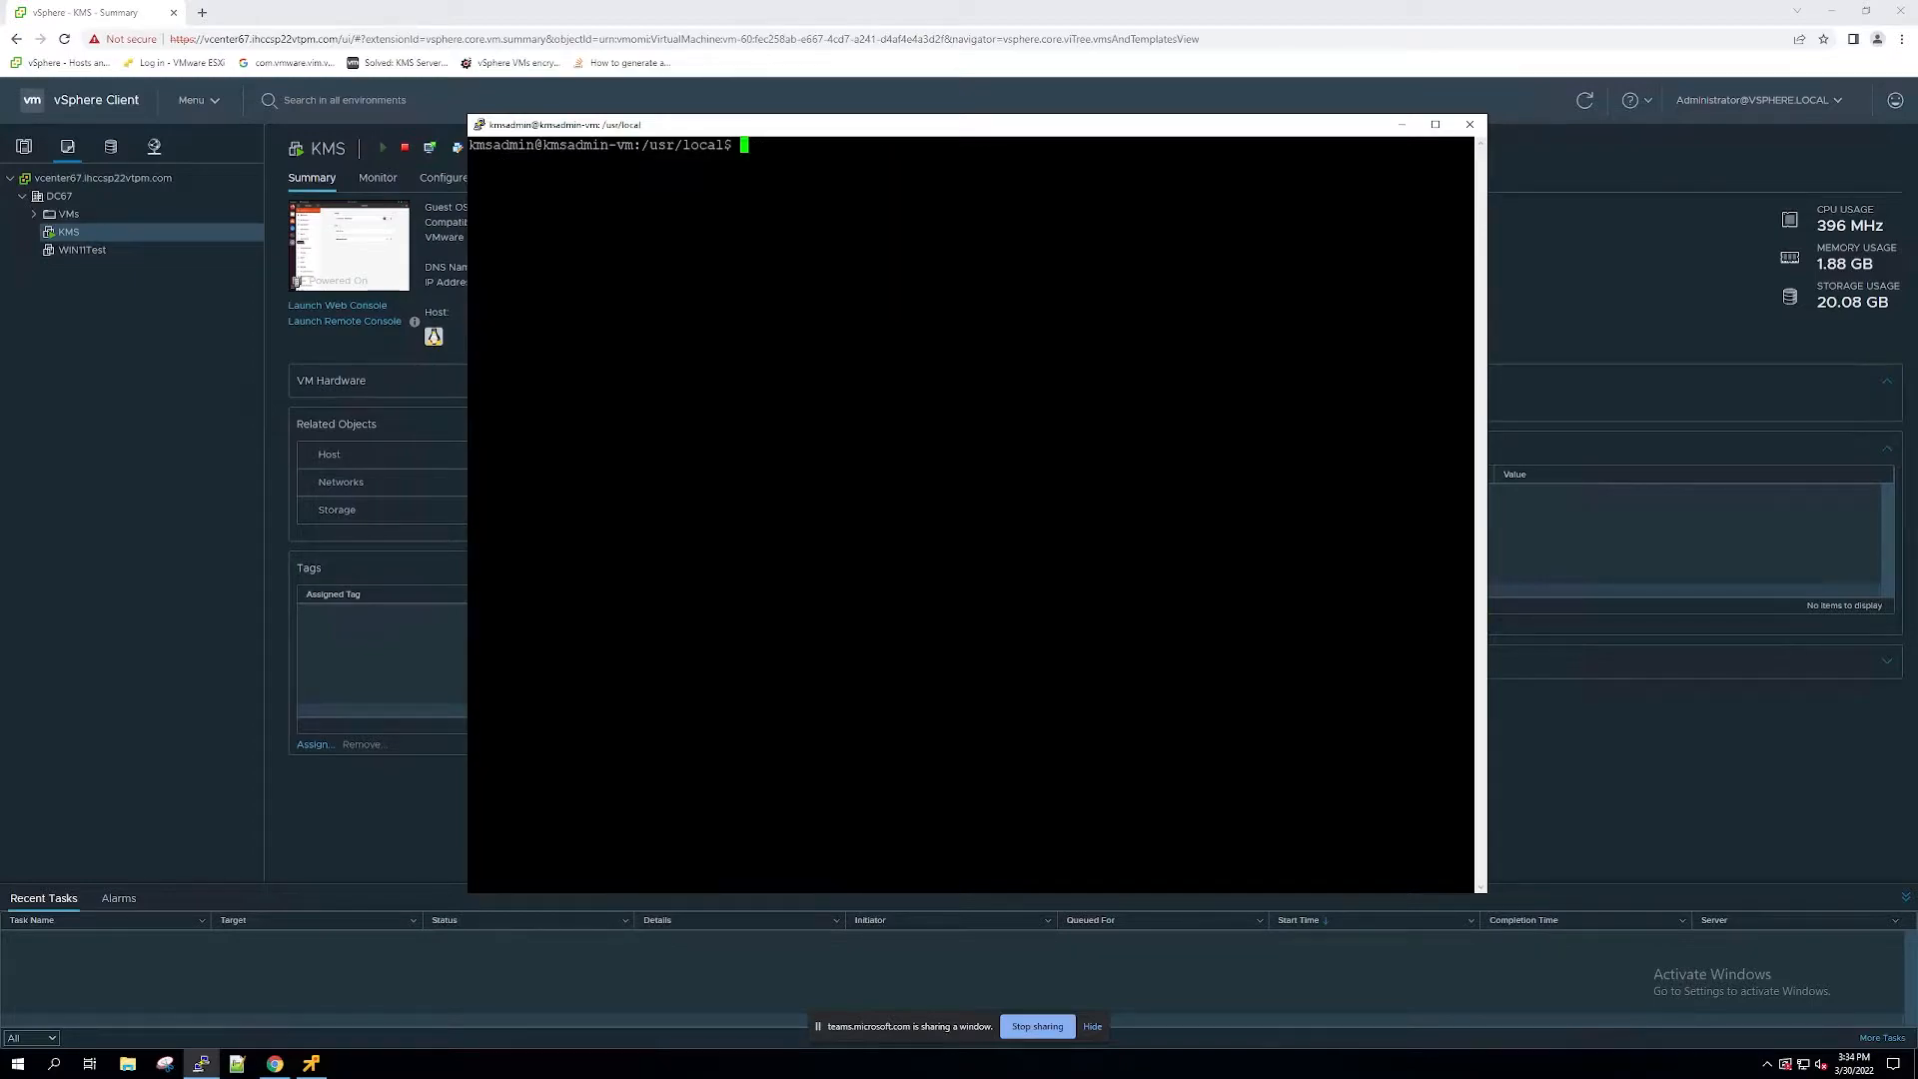
Step: Install git with sudo apt-get and clear the terminal
text(sudo apt-get install git)
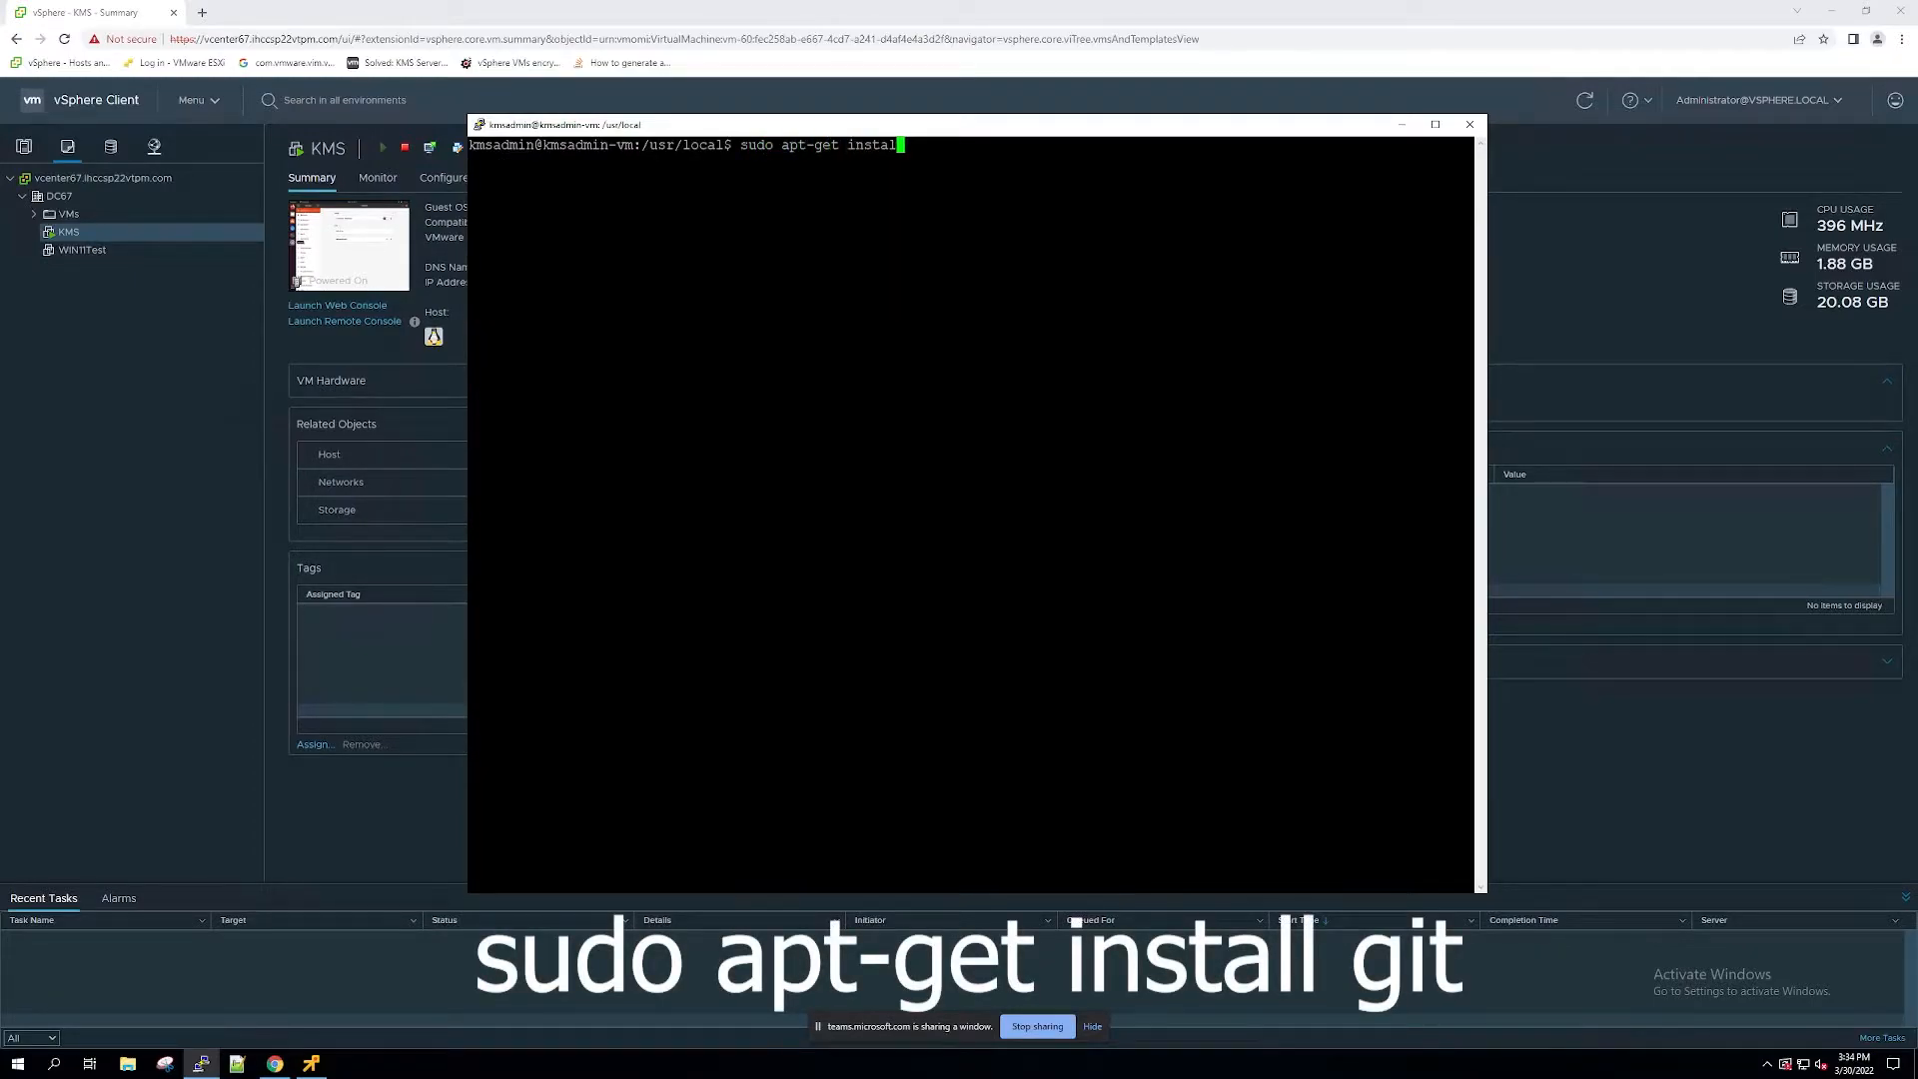
key(Return)
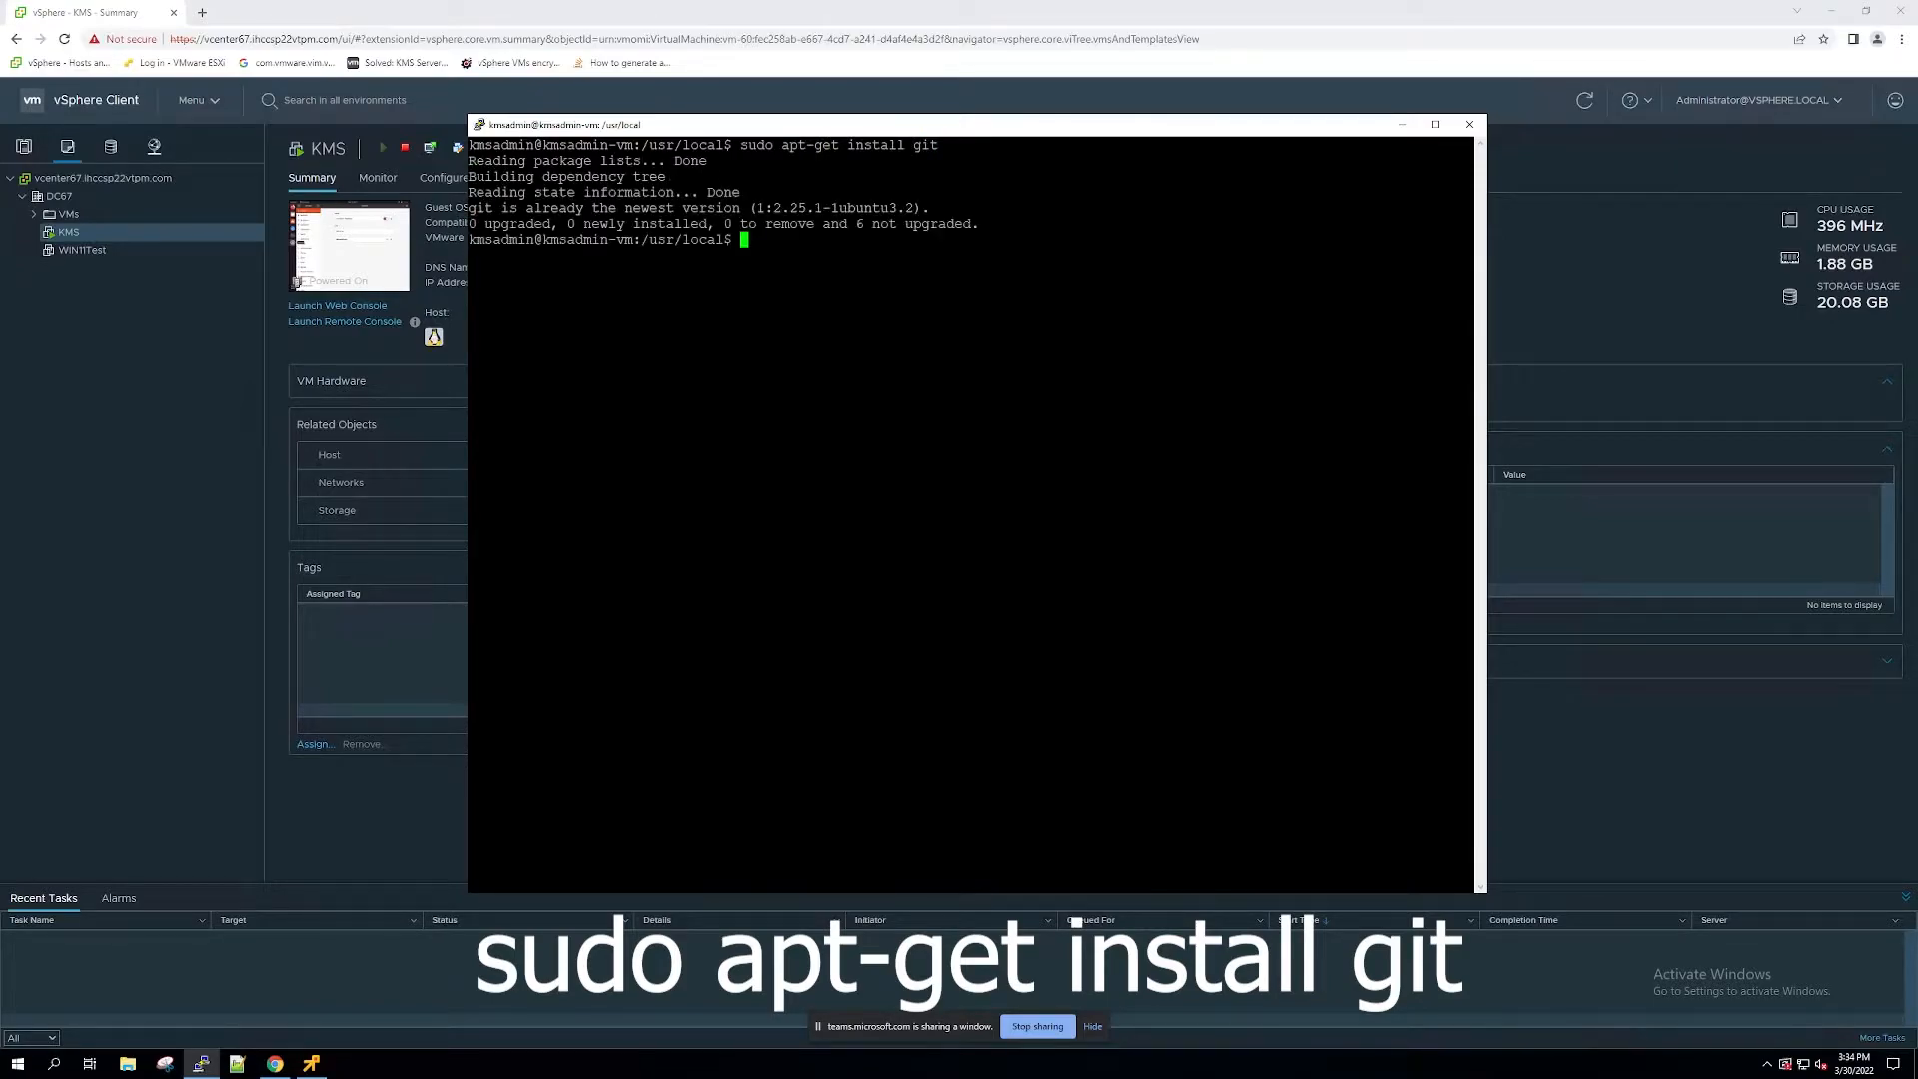
text(clear)
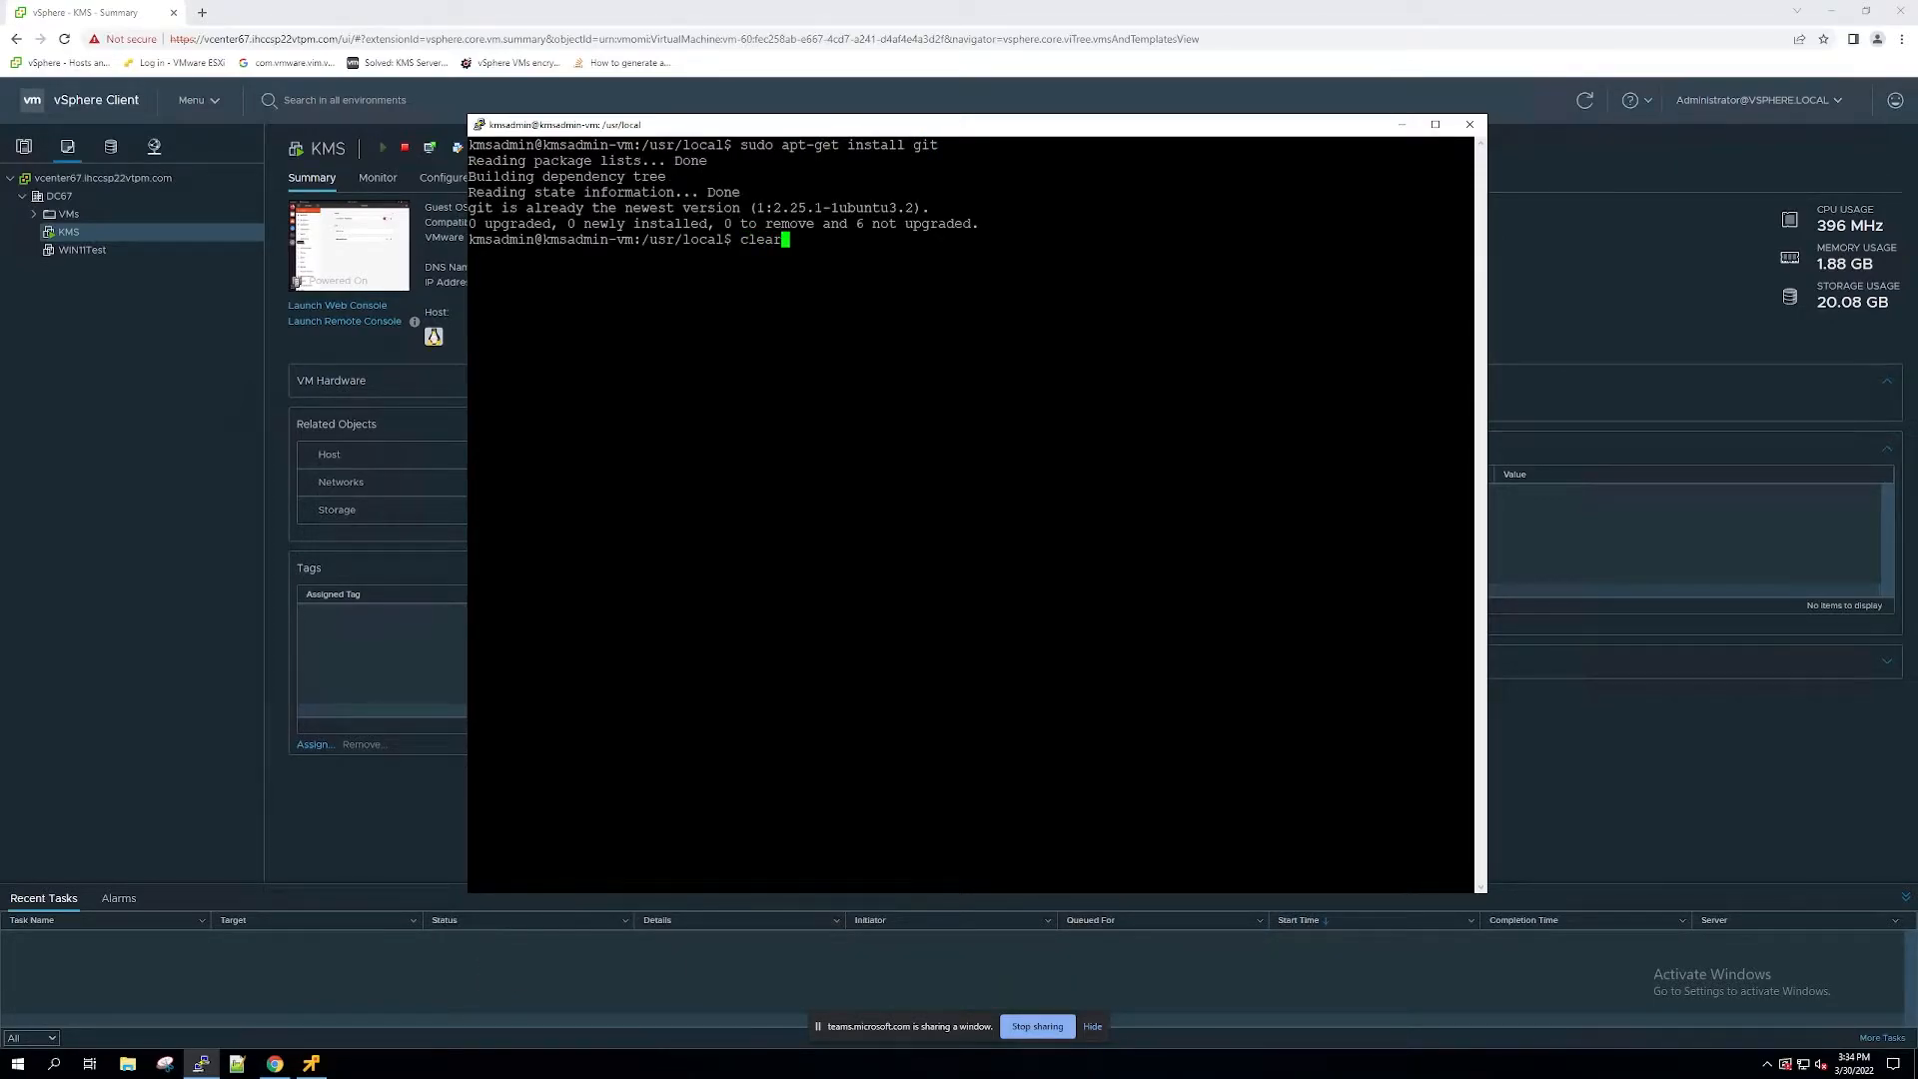
key(Return)
key(Return)
key(Return)
key(Return)
text(c)
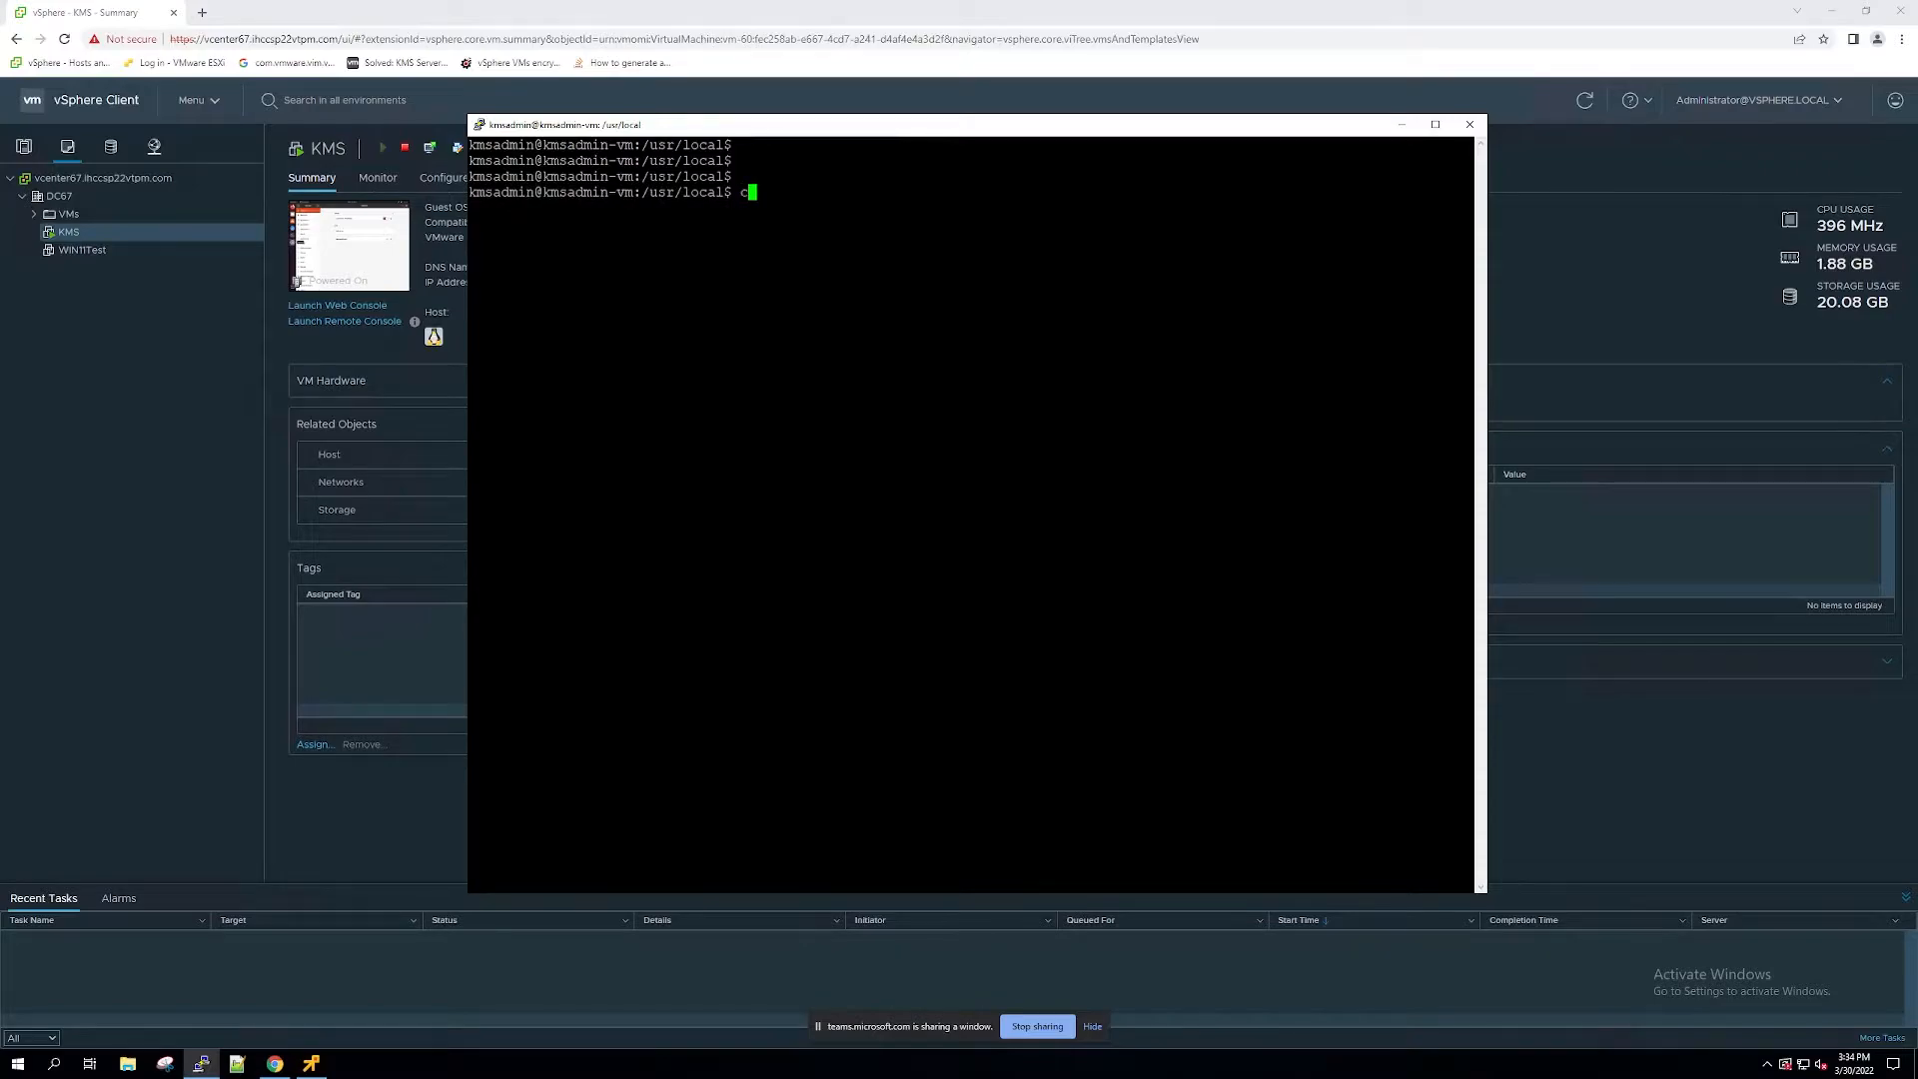
text(d /)
key(BackSpace)
key(BackSpace)
key(BackSpace)
key(BackSpace)
text(git cl)
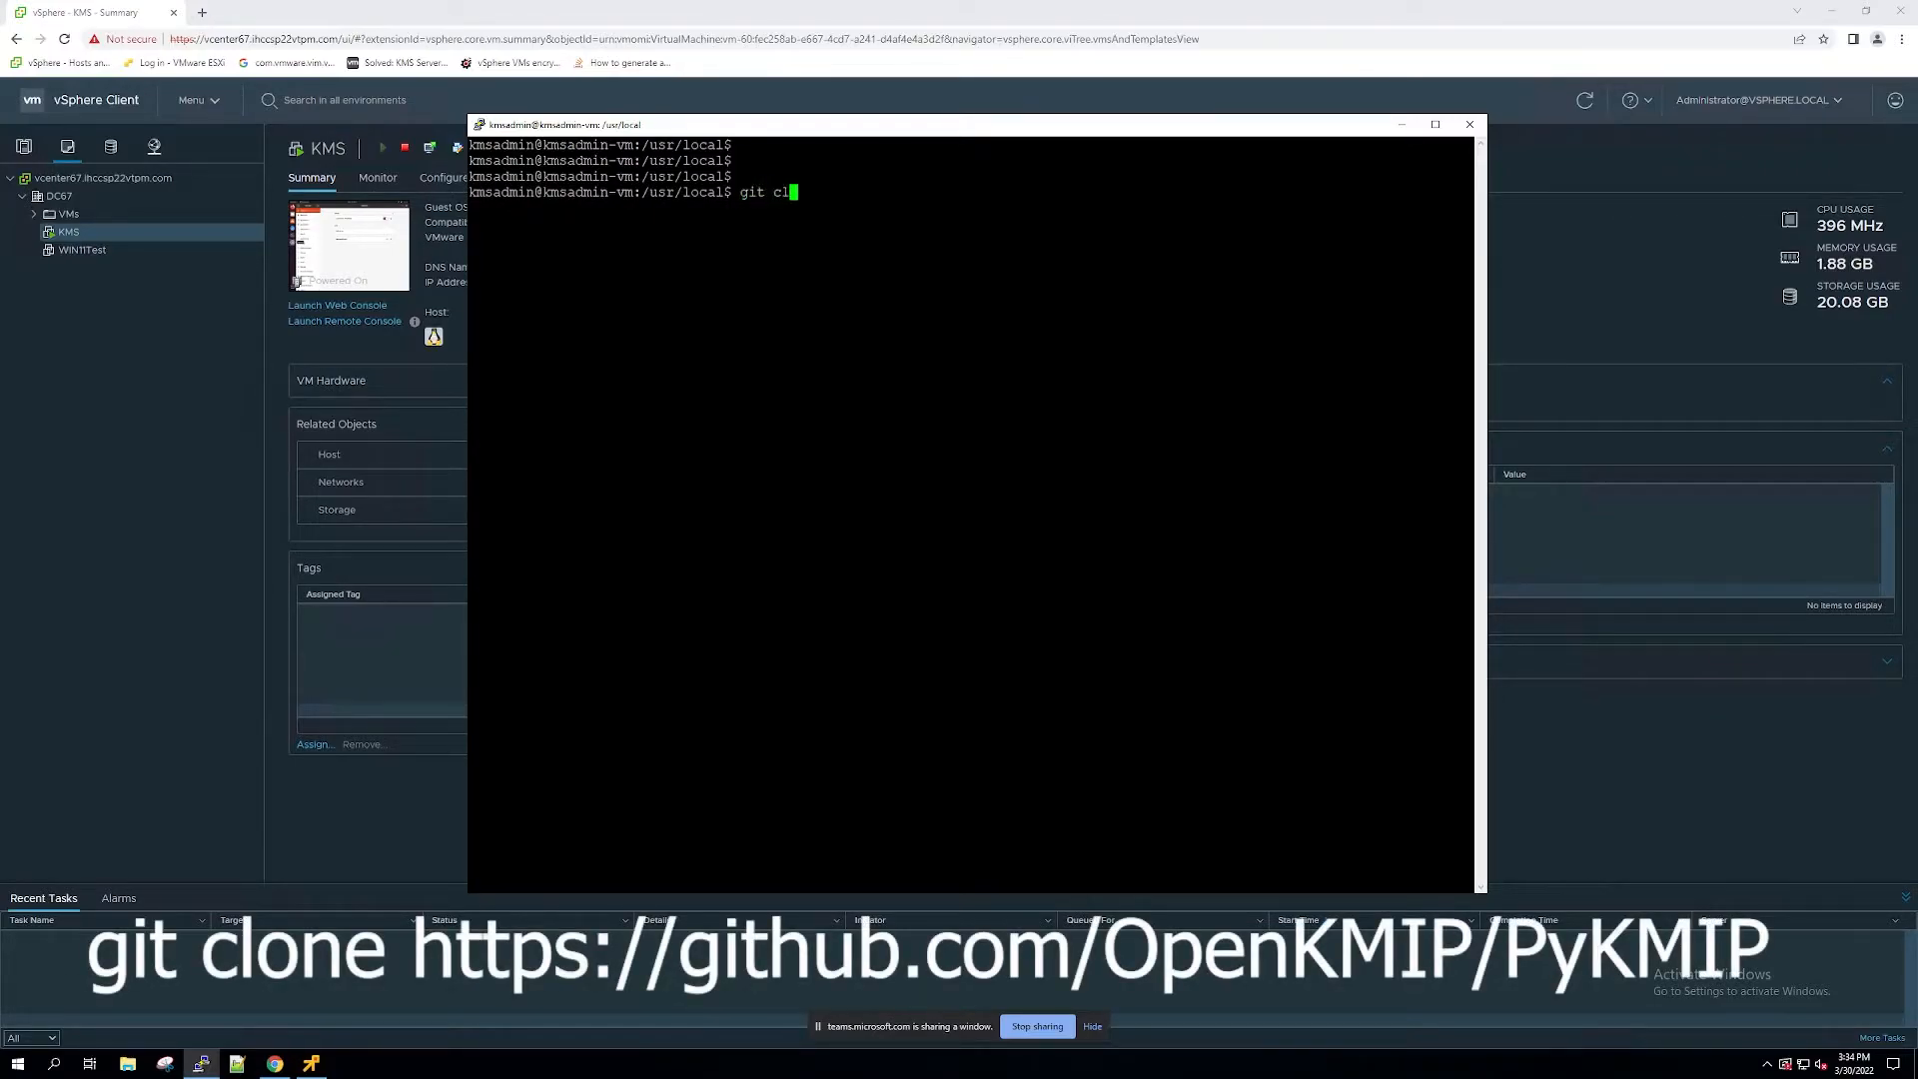
text(one https)
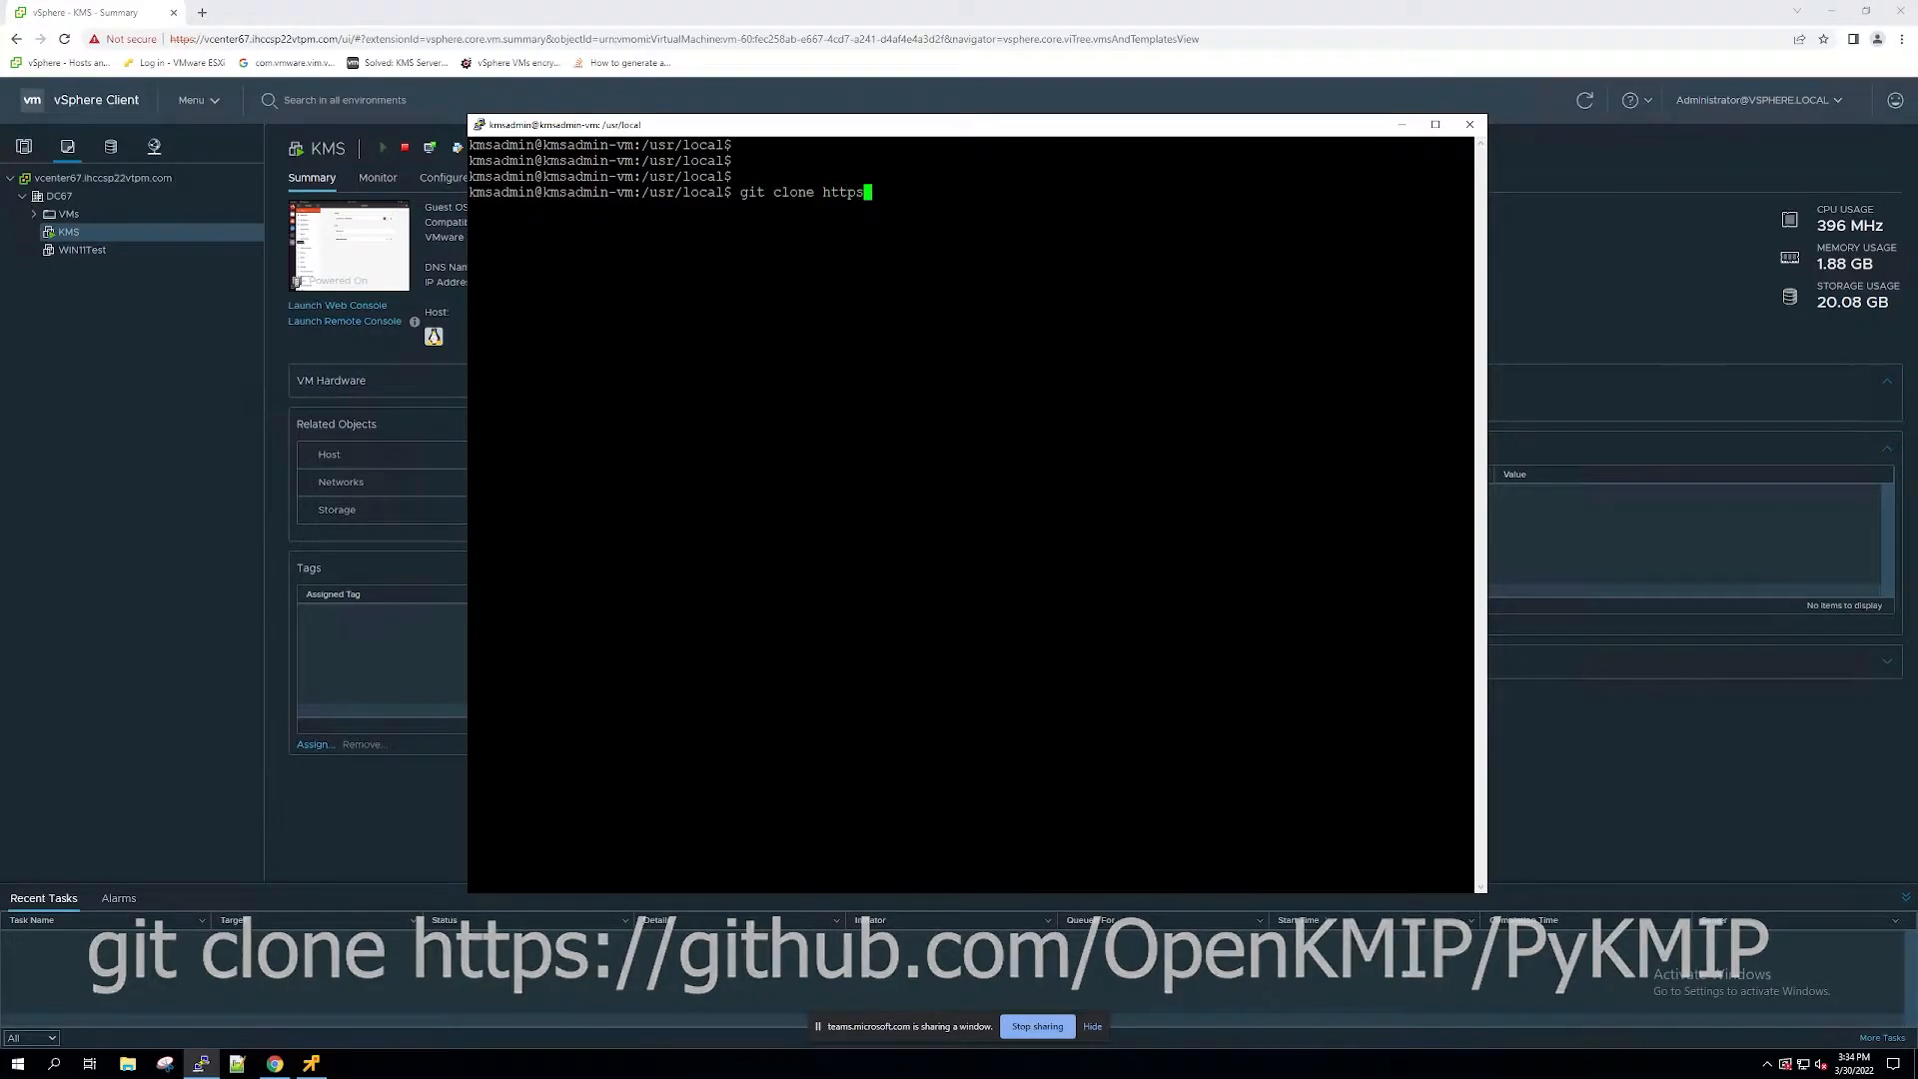
key(BackSpace)
key(BackSpace)
key(BackSpace)
key(BackSpace)
key(BackSpace)
text(https://github.com/OpenKMIP/PyKMIP)
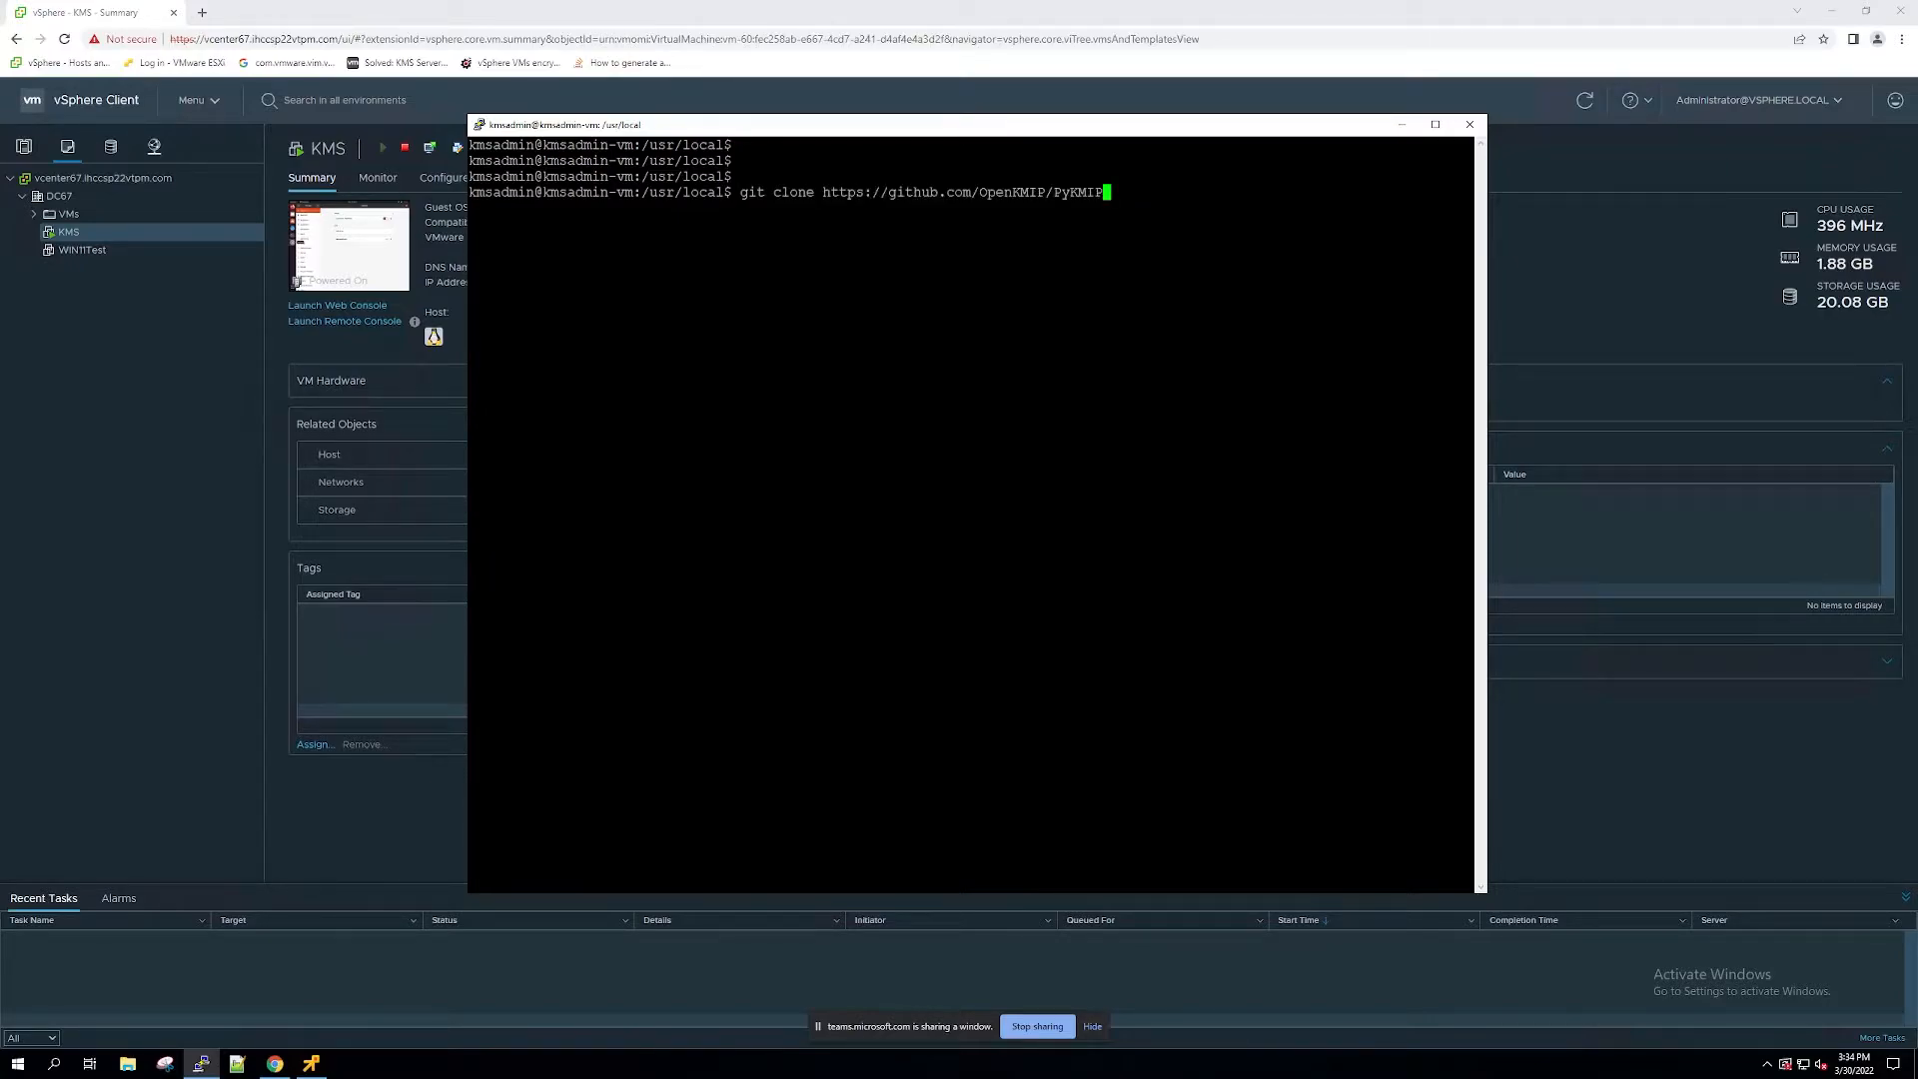
key(Return)
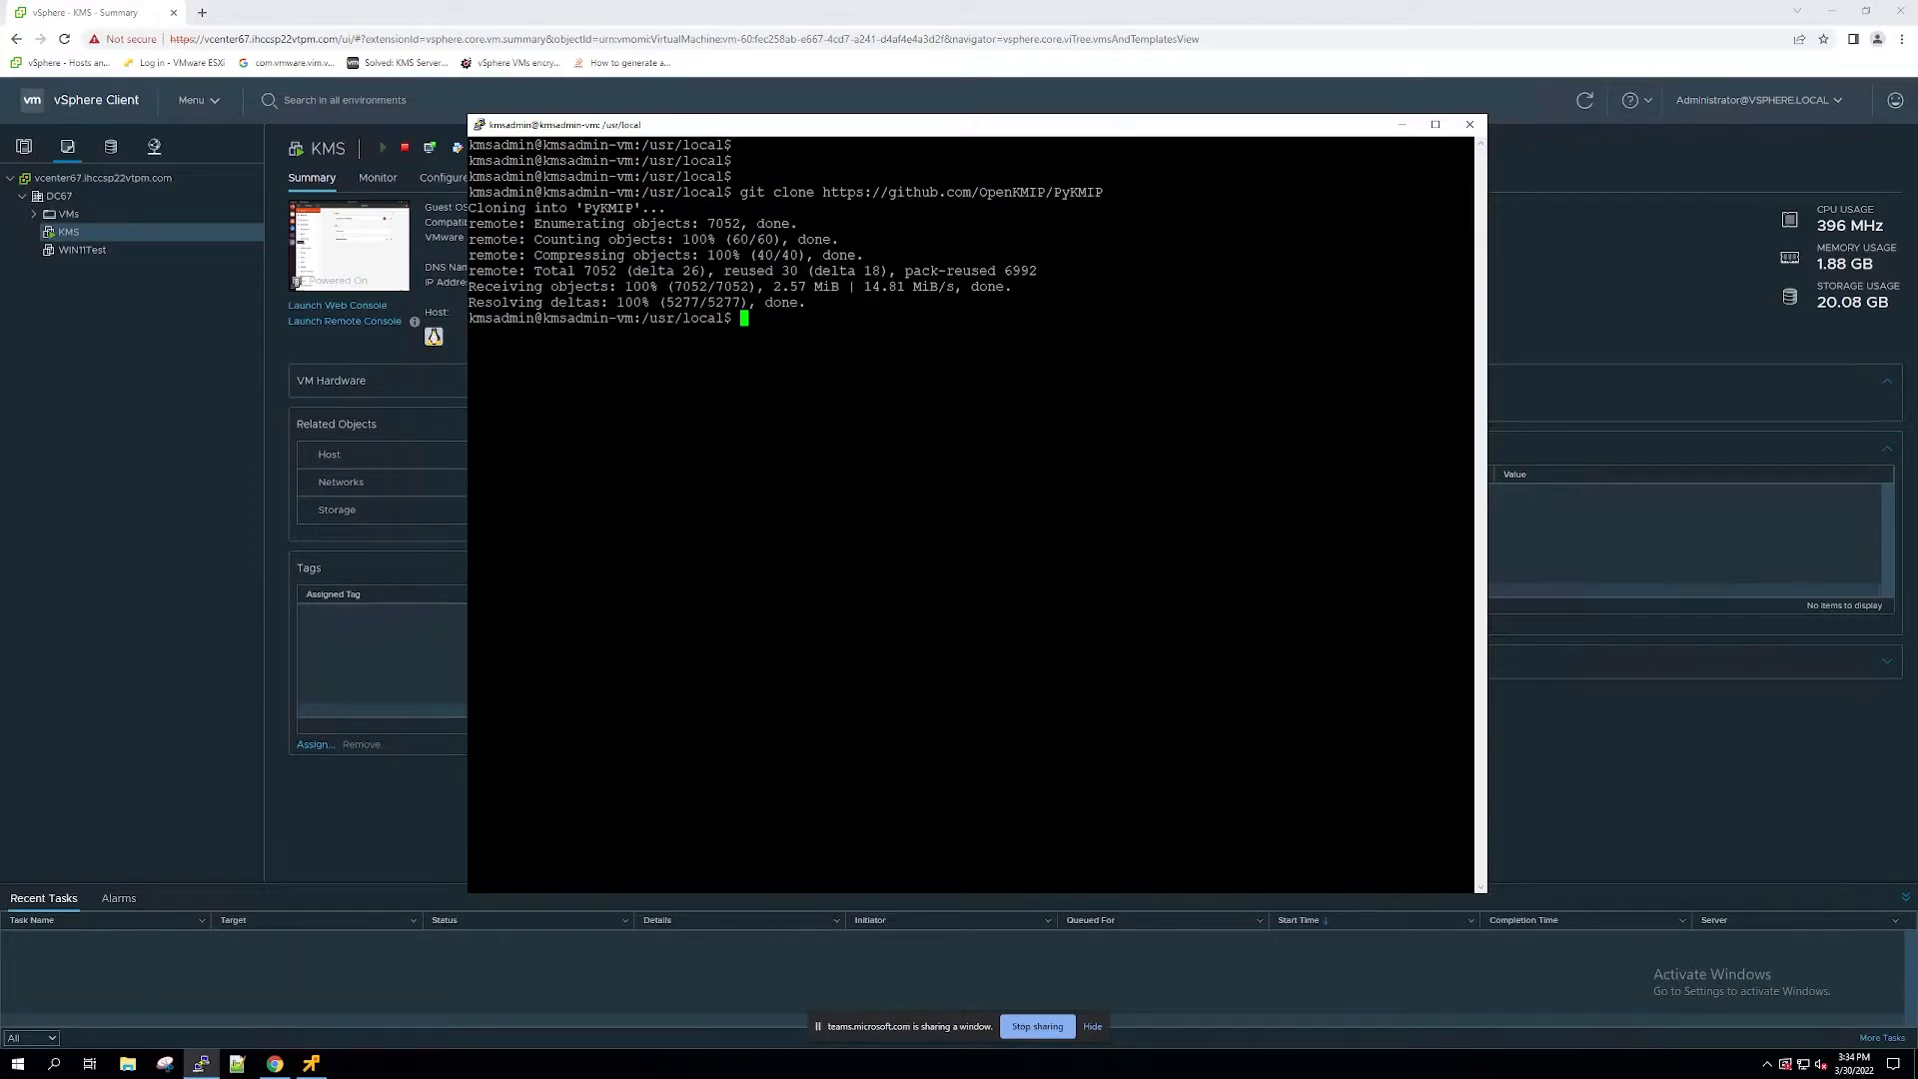
Step: Change the working directory to the cloned PyKMIP folder
key(Return)
key(Return)
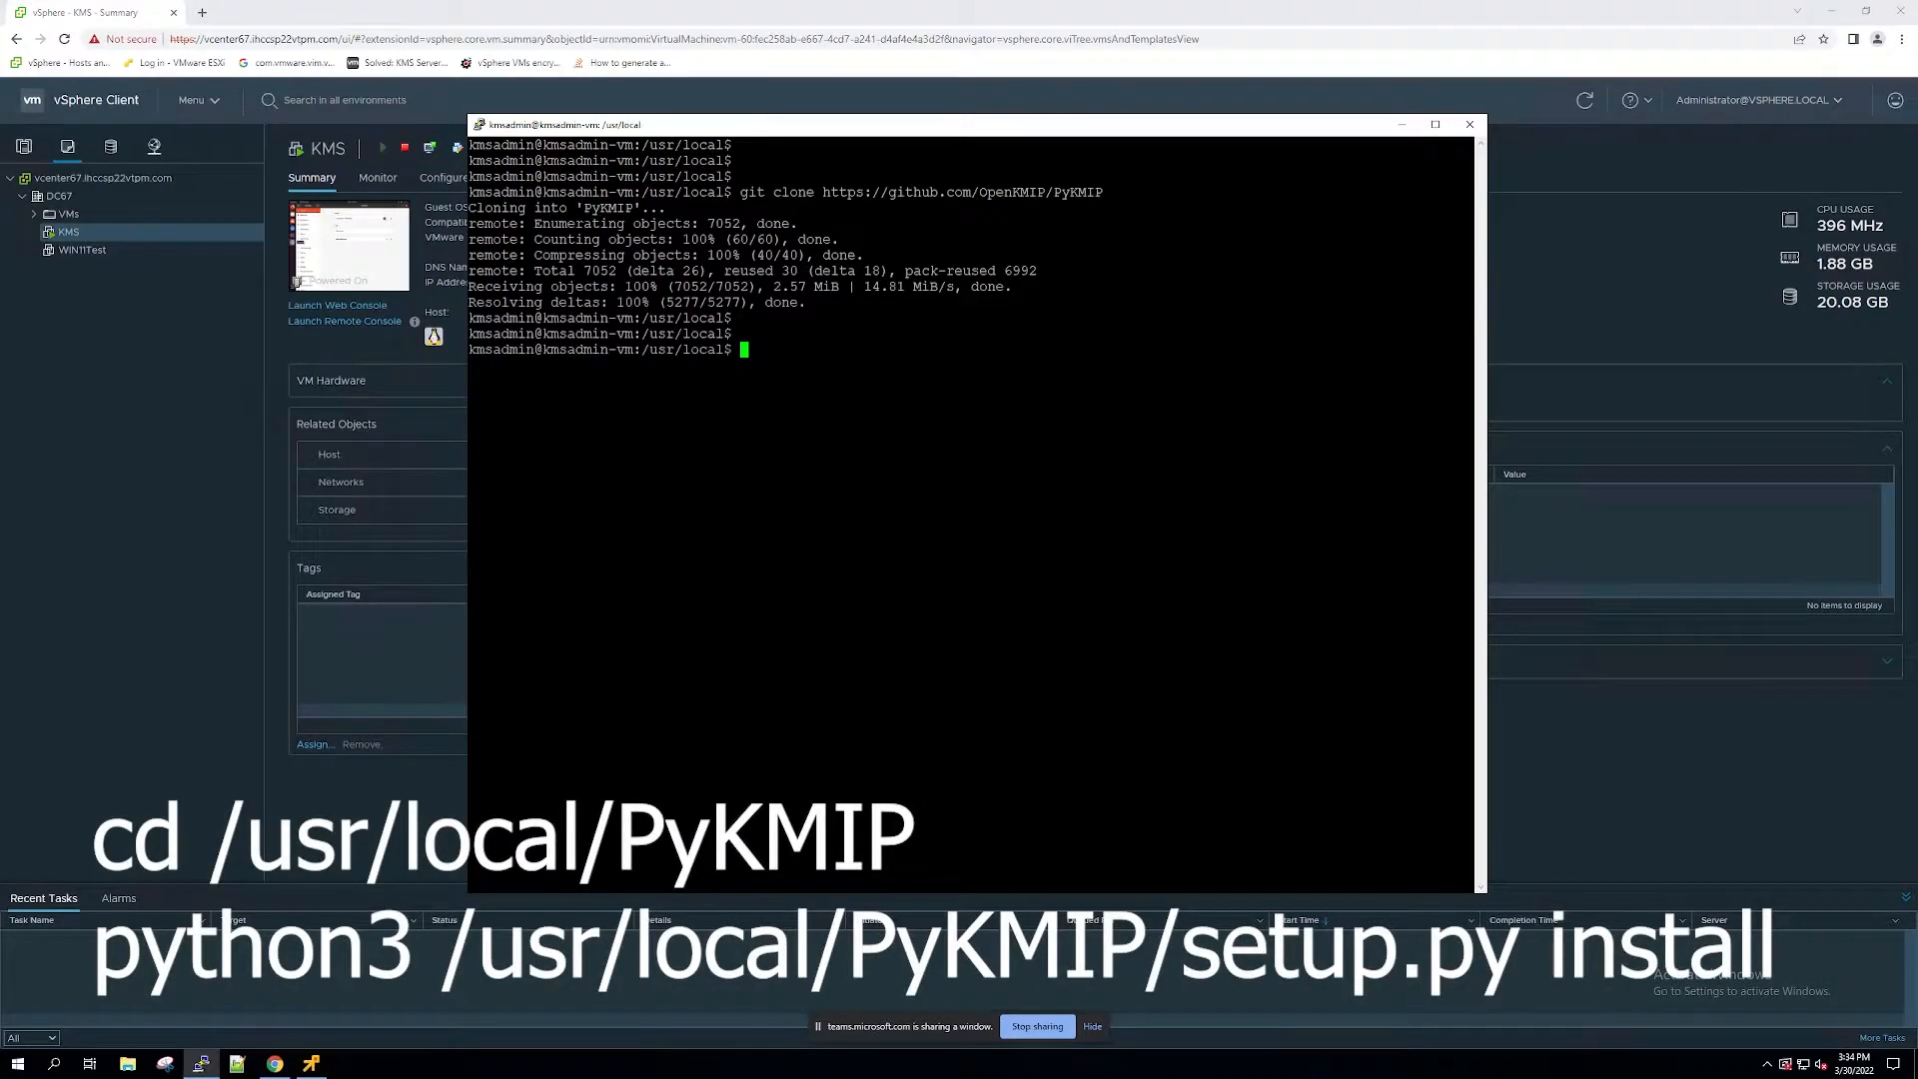
text(cd PyKMIP)
key(Return)
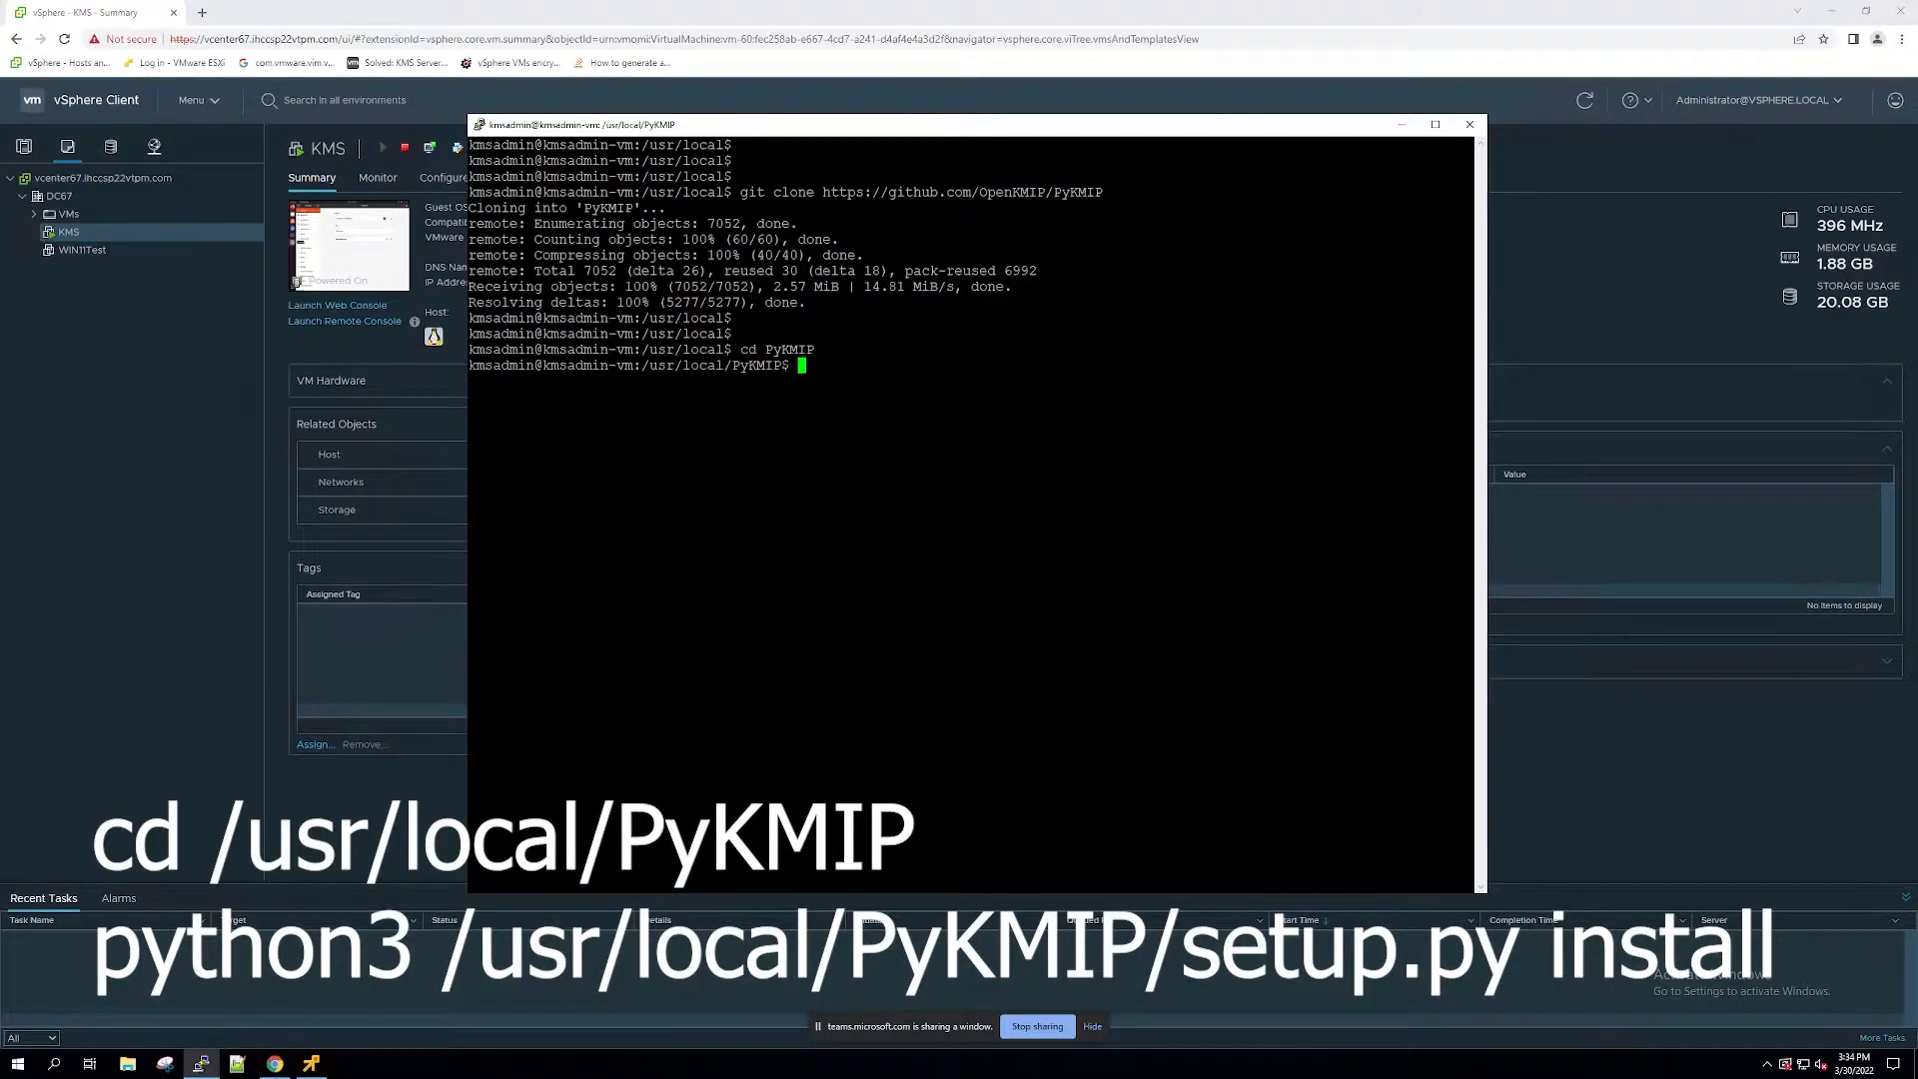
key(Return)
key(Return)
key(Return)
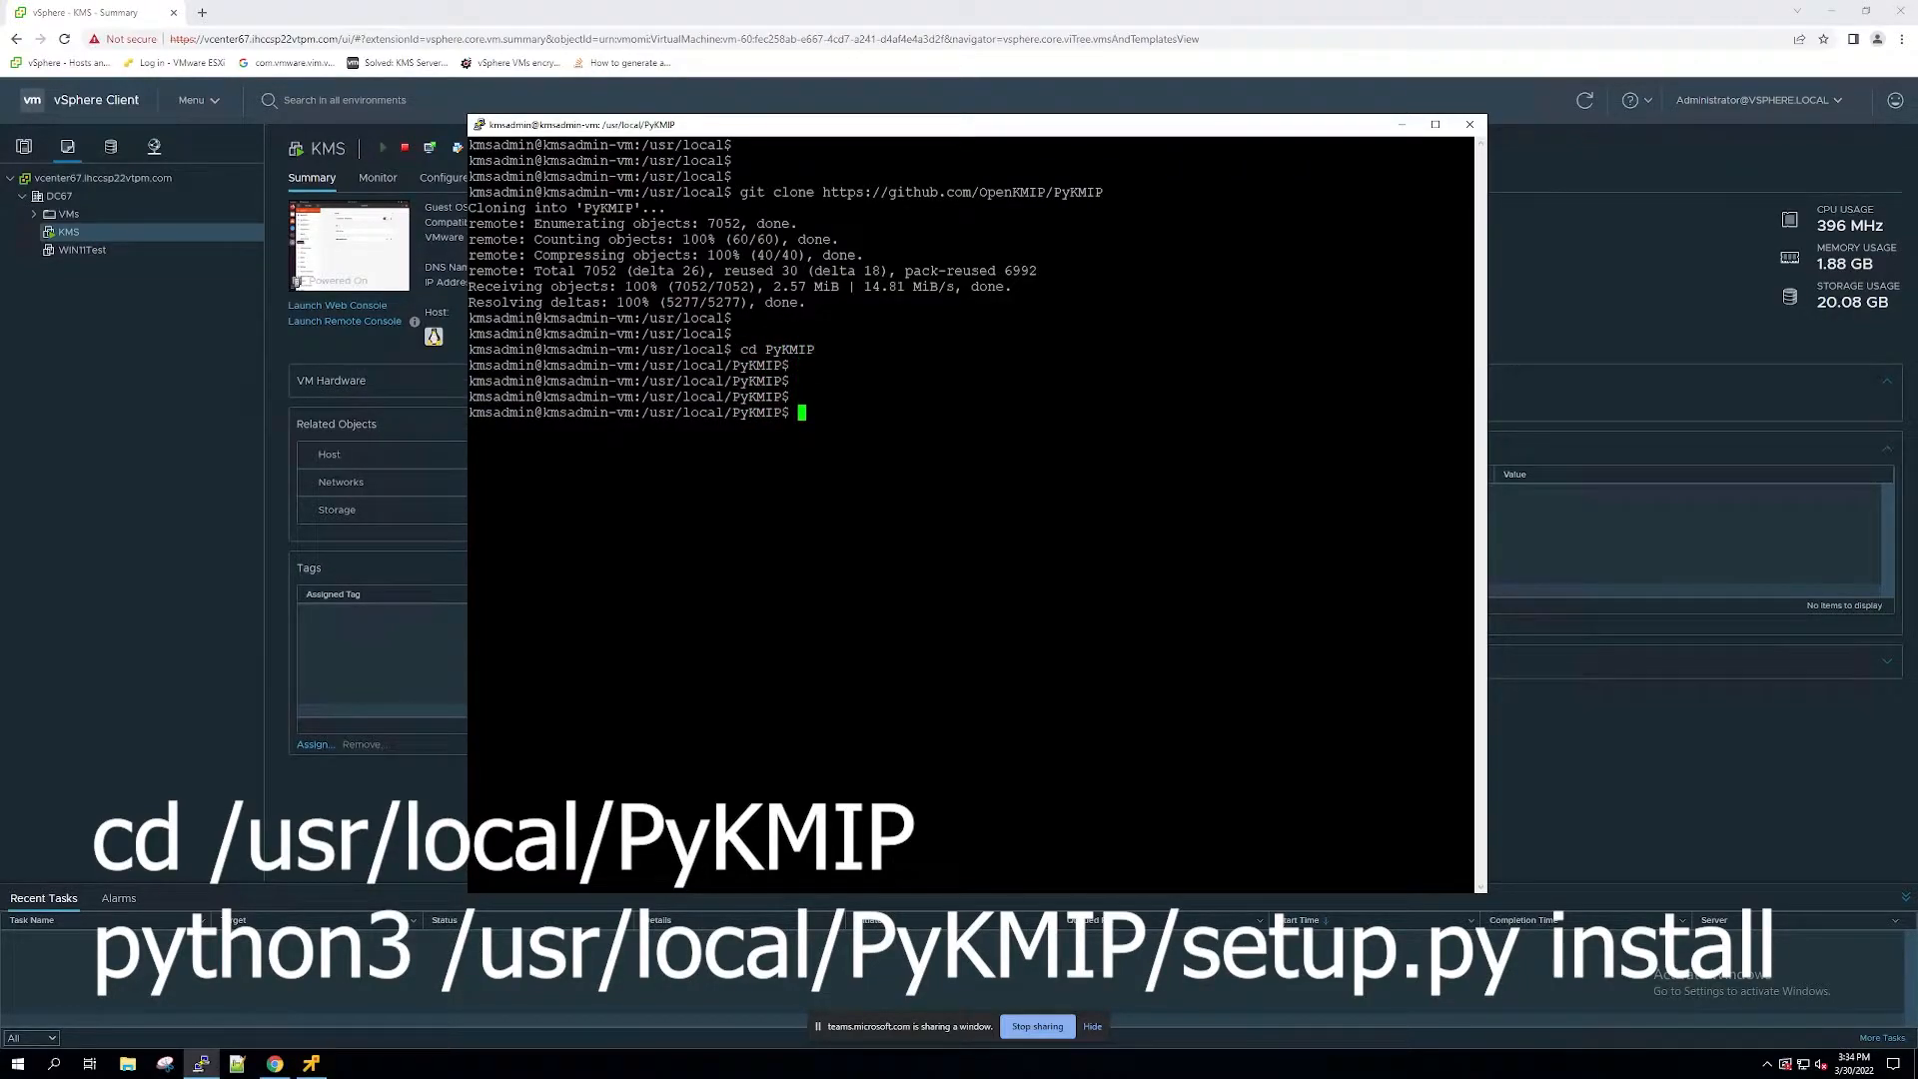
Step: Open a root shell with sudo -i and run python3 /usr/local/PyKMIP/setup.py install
text(sudo -i)
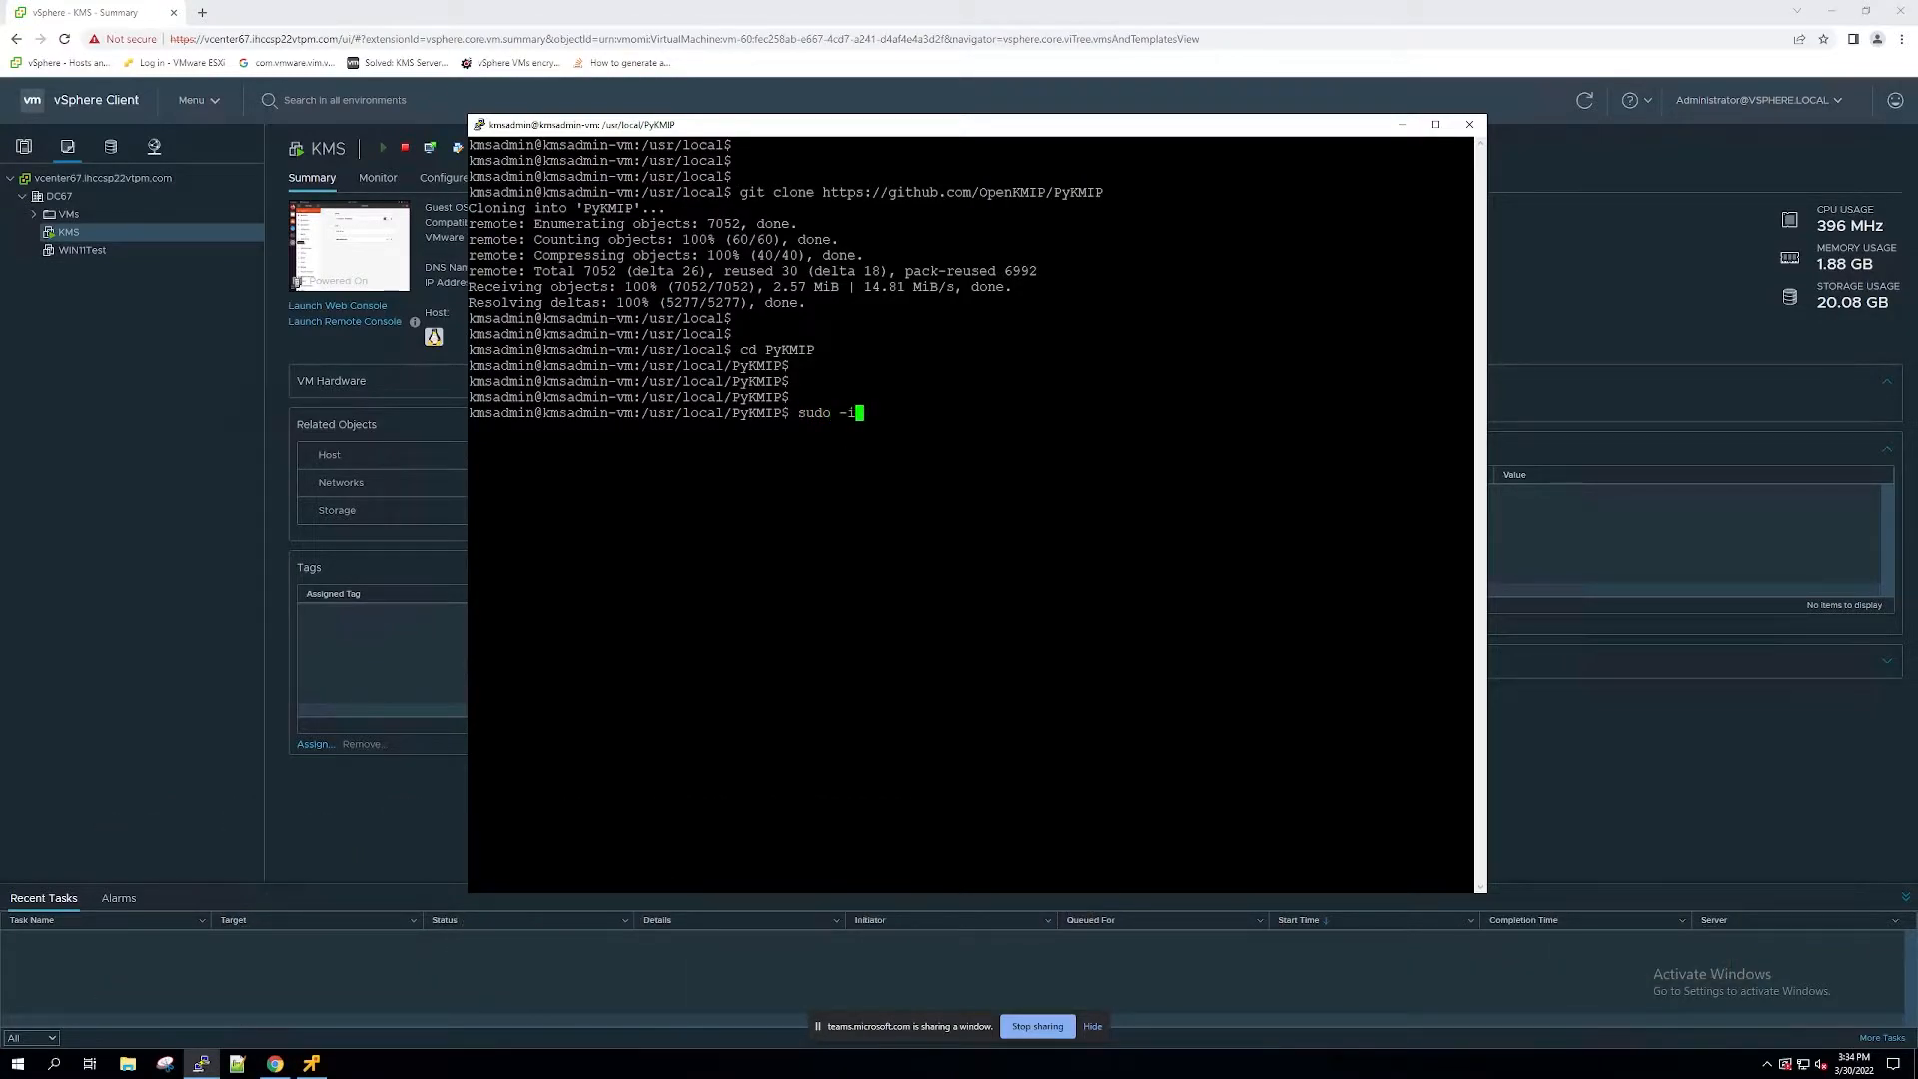
key(Return)
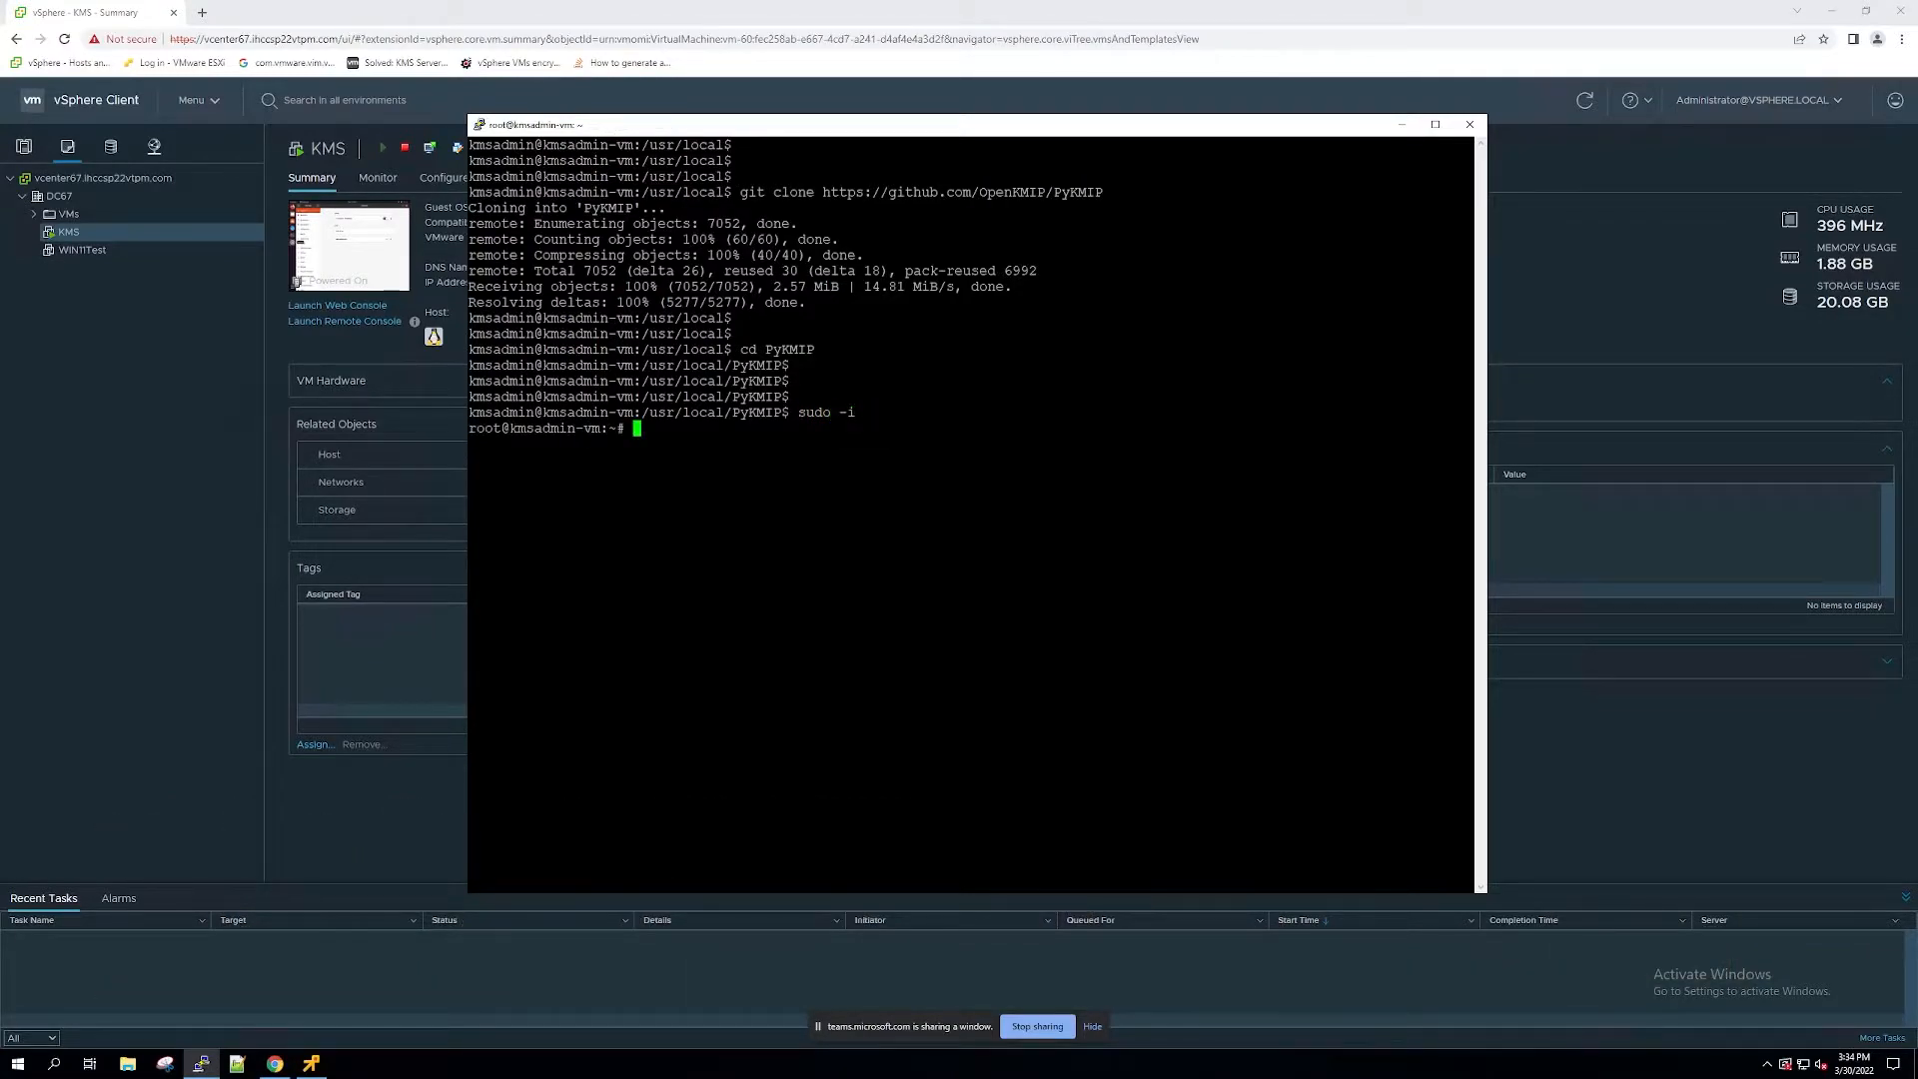
text(python3 /usr/local/PyKMIP/setup.py)
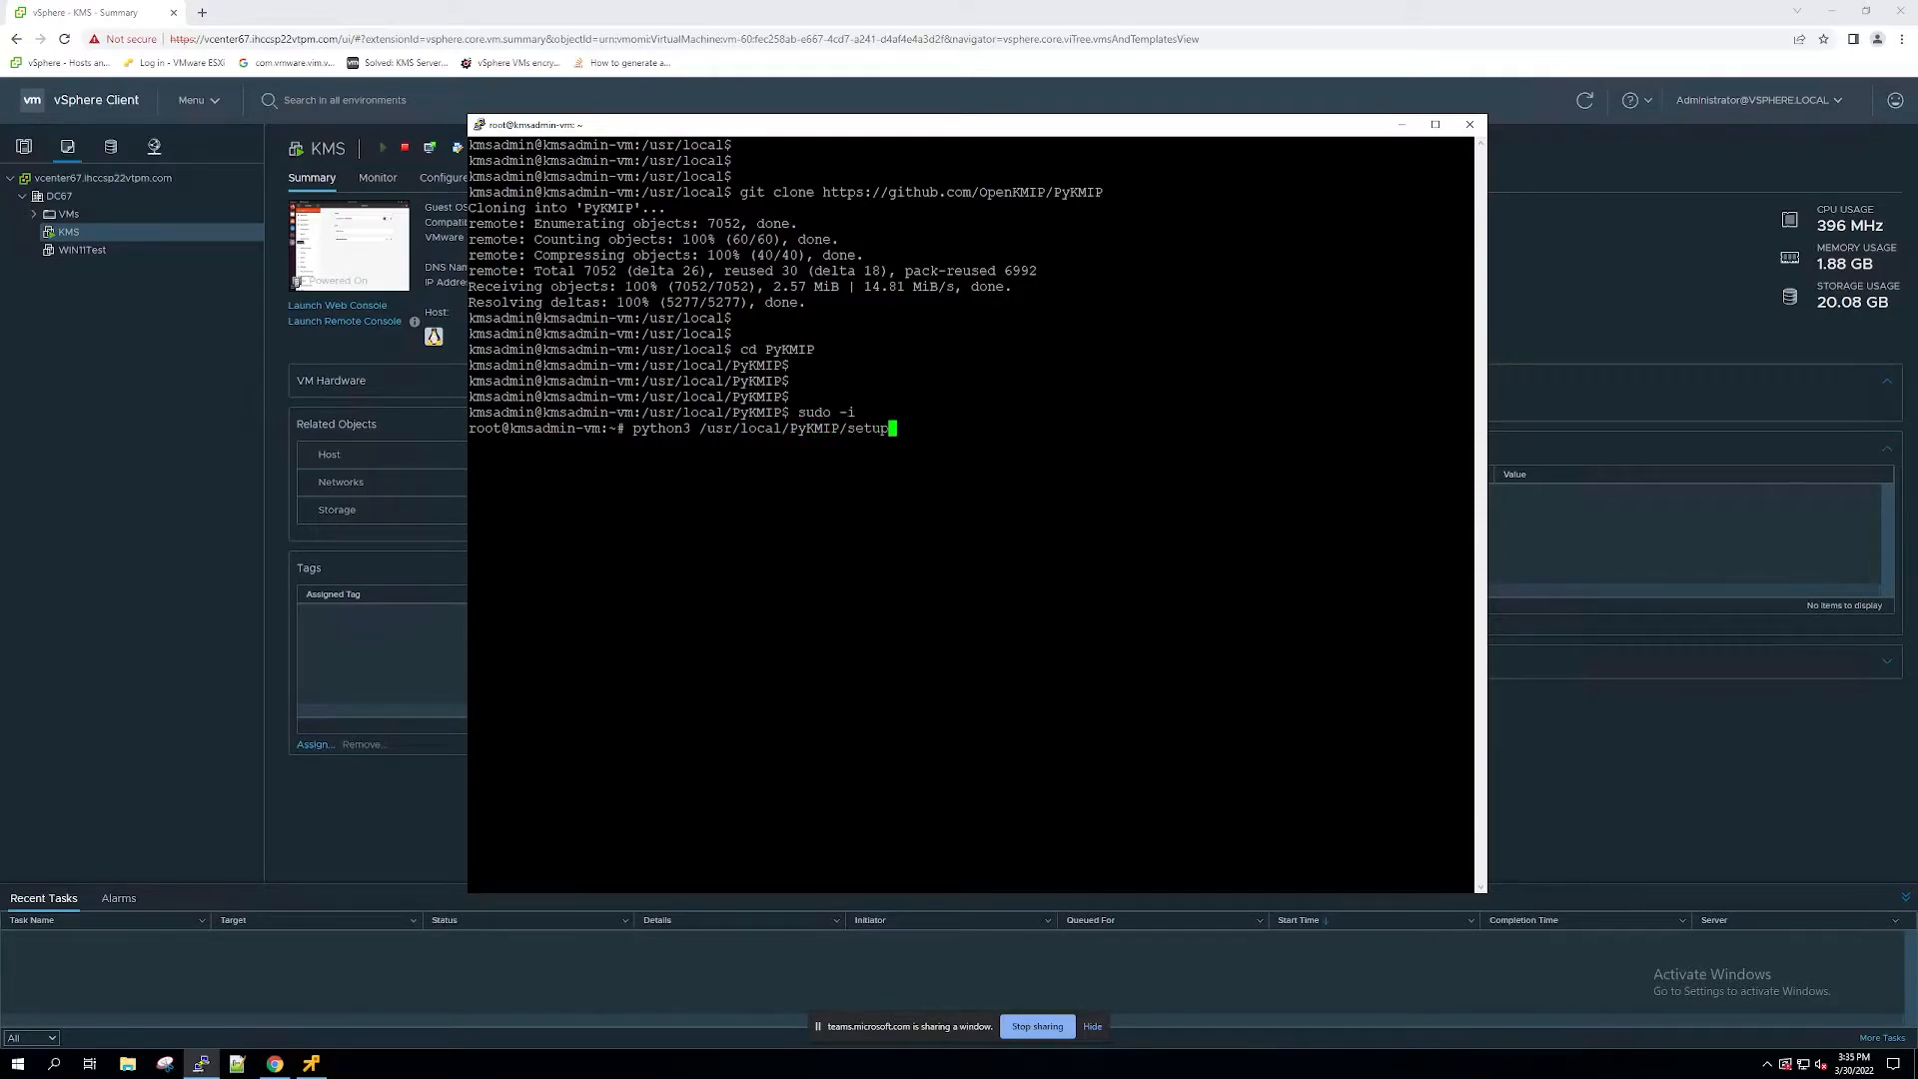
text( install)
key(Return)
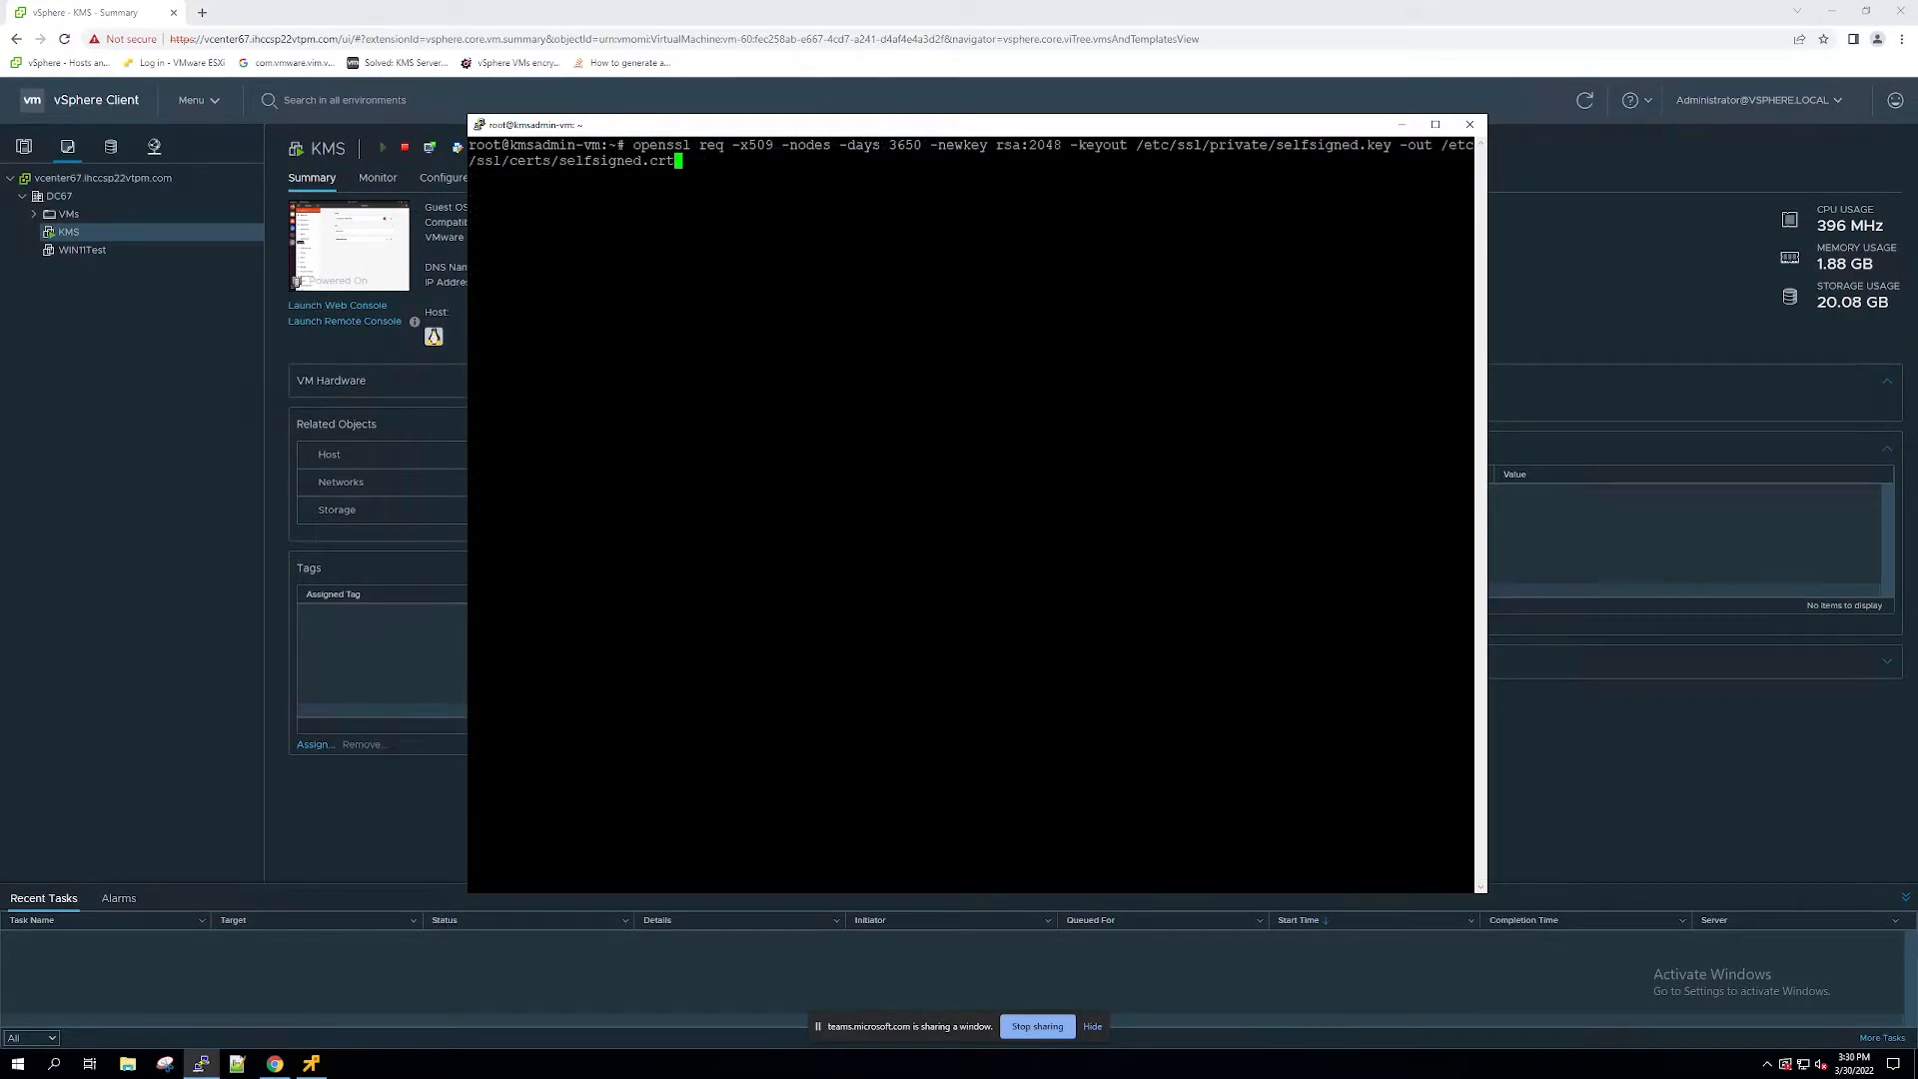
Step: Generate a 3650-day rsa:2048 self-signed certificate with openssl as selfsigned.key and selfsigned.crt, entering country US, state MN and locality InverGrove
key(Return)
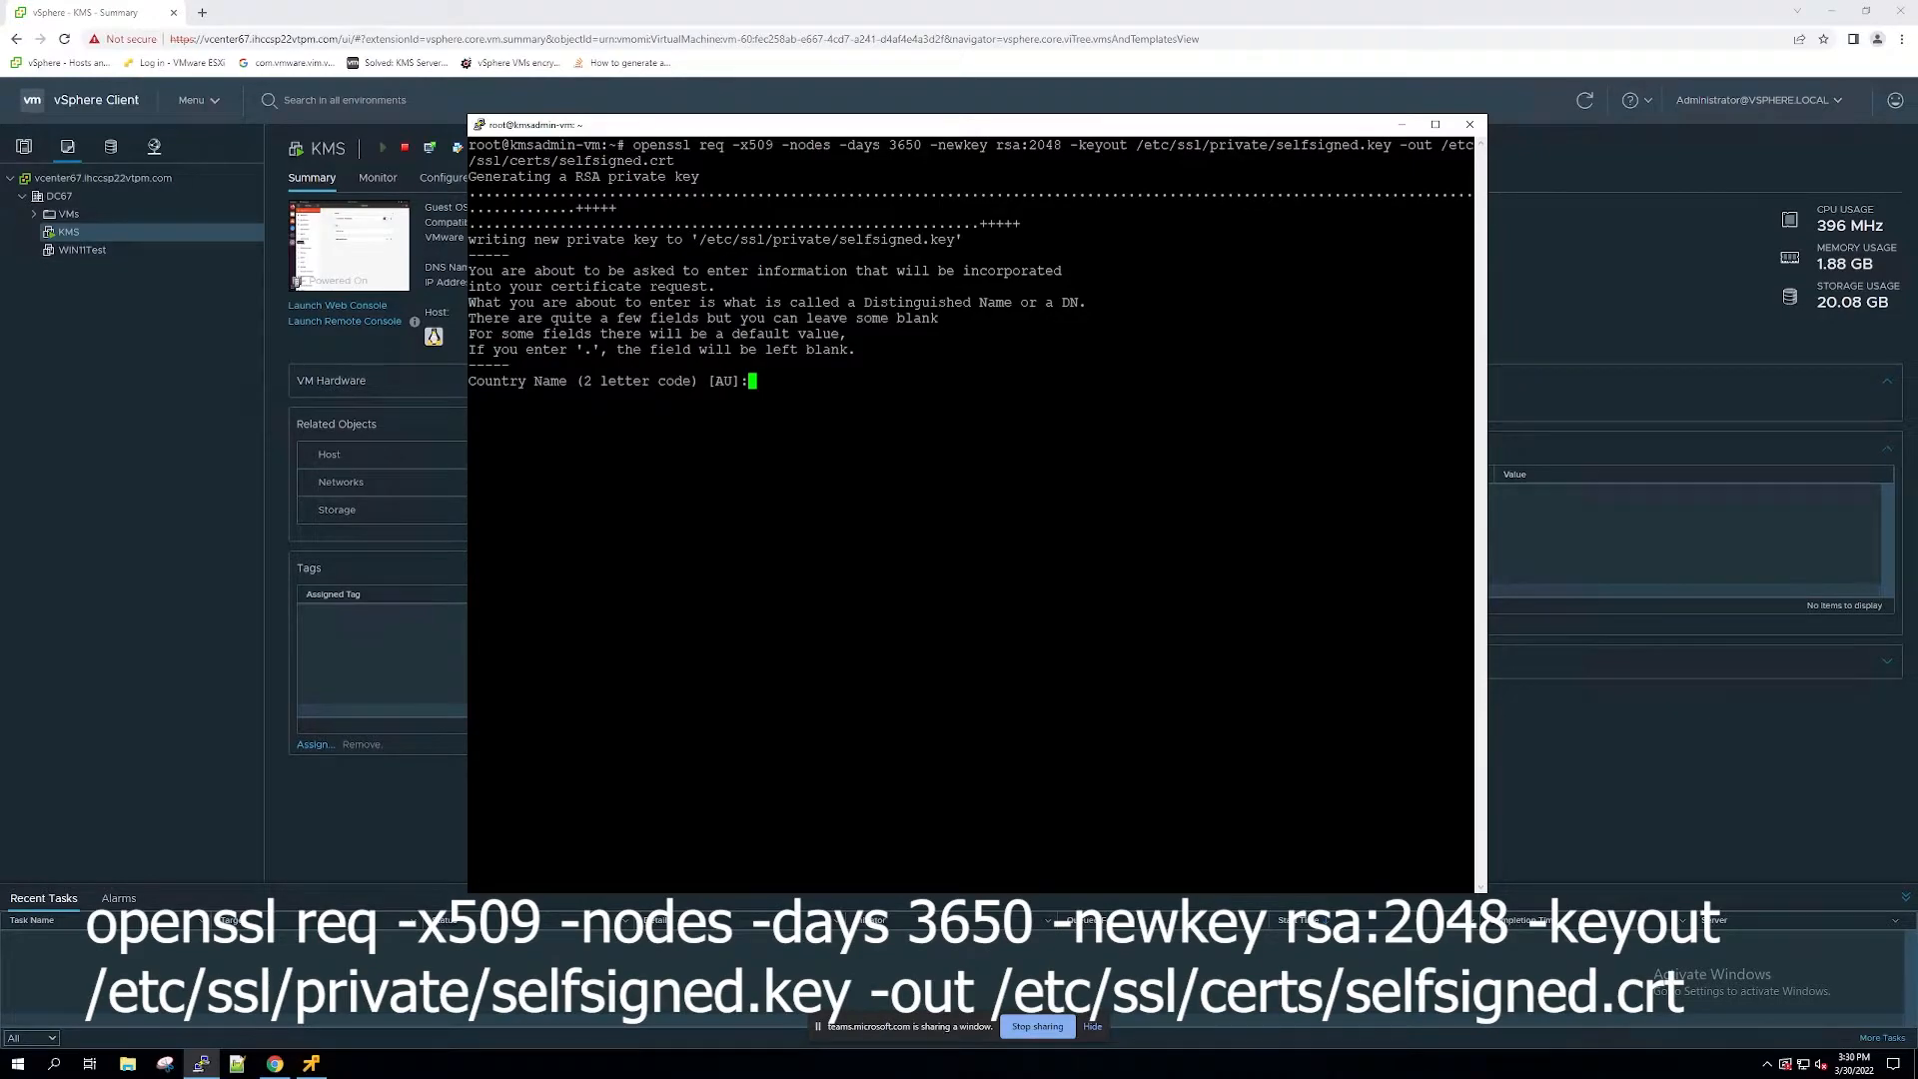
text(US)
key(Return)
text(MN)
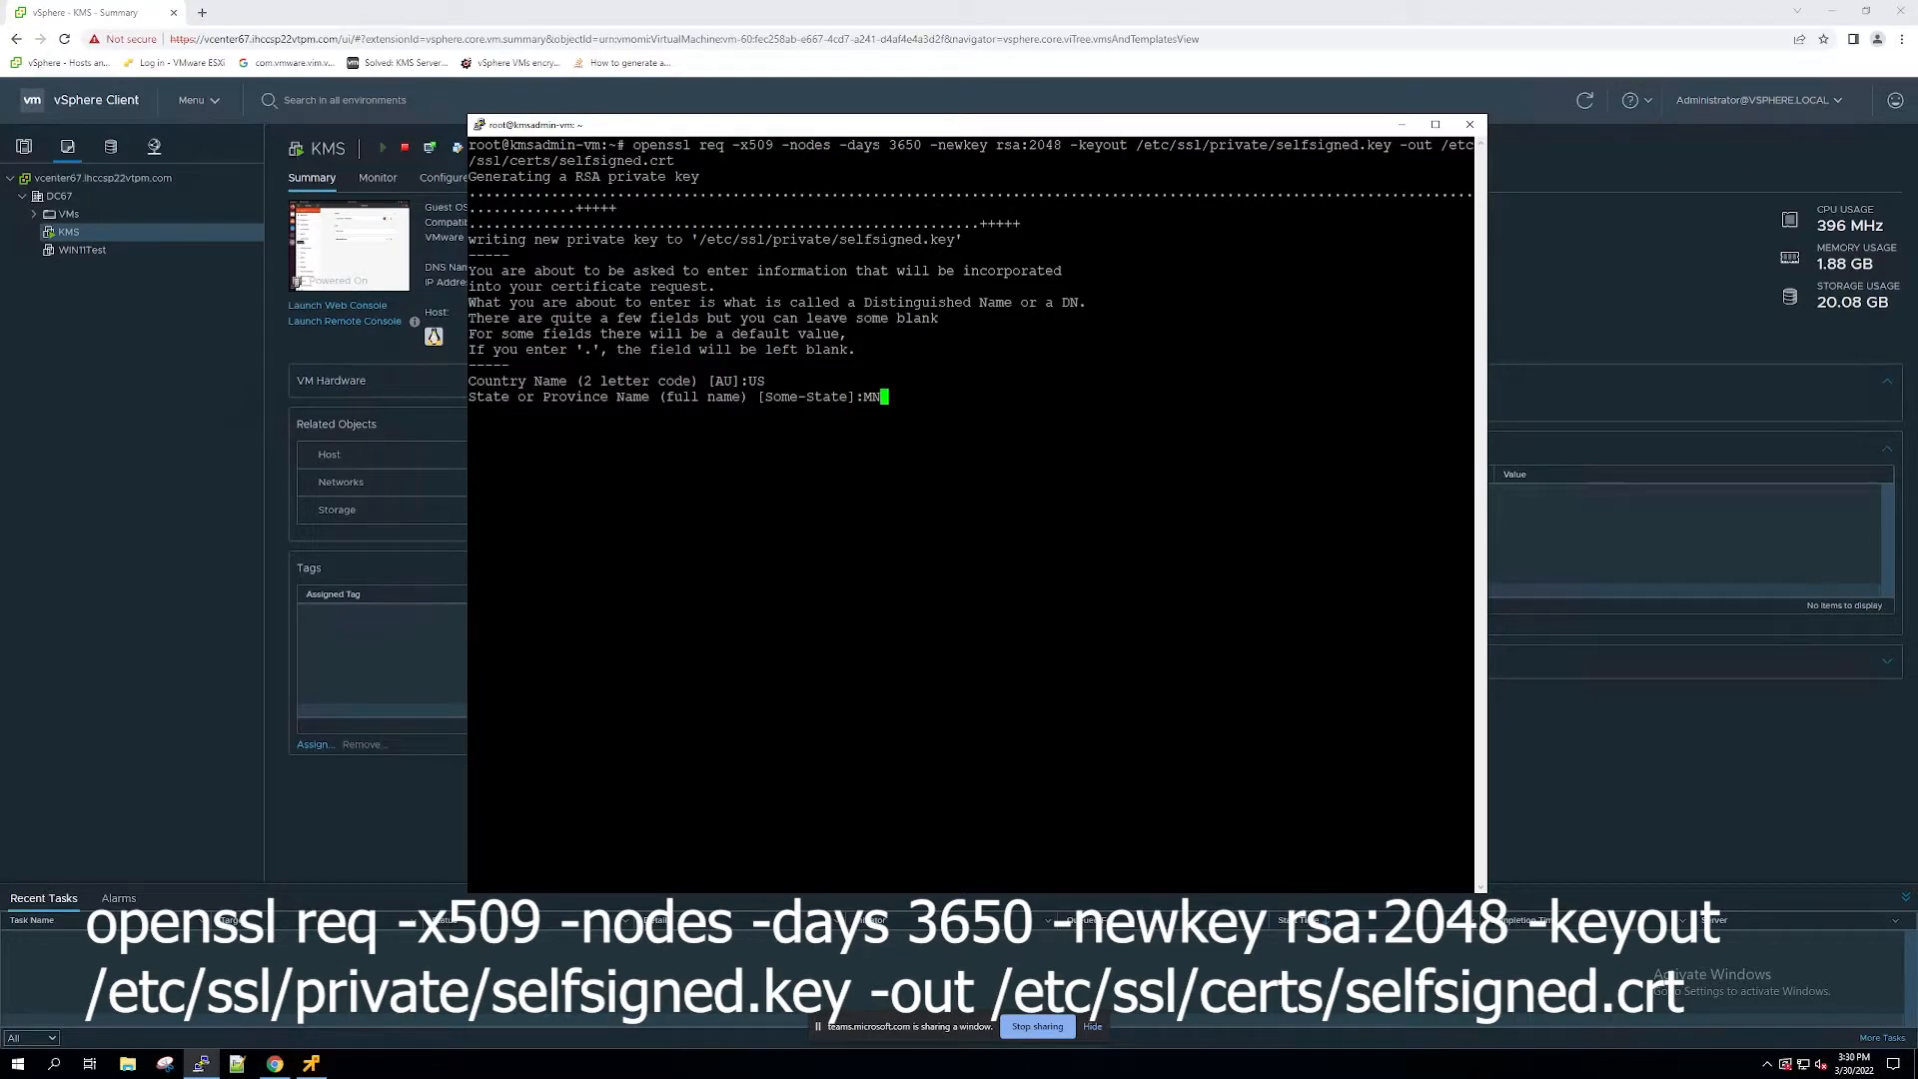
key(Return)
text(InverGrove)
key(Return)
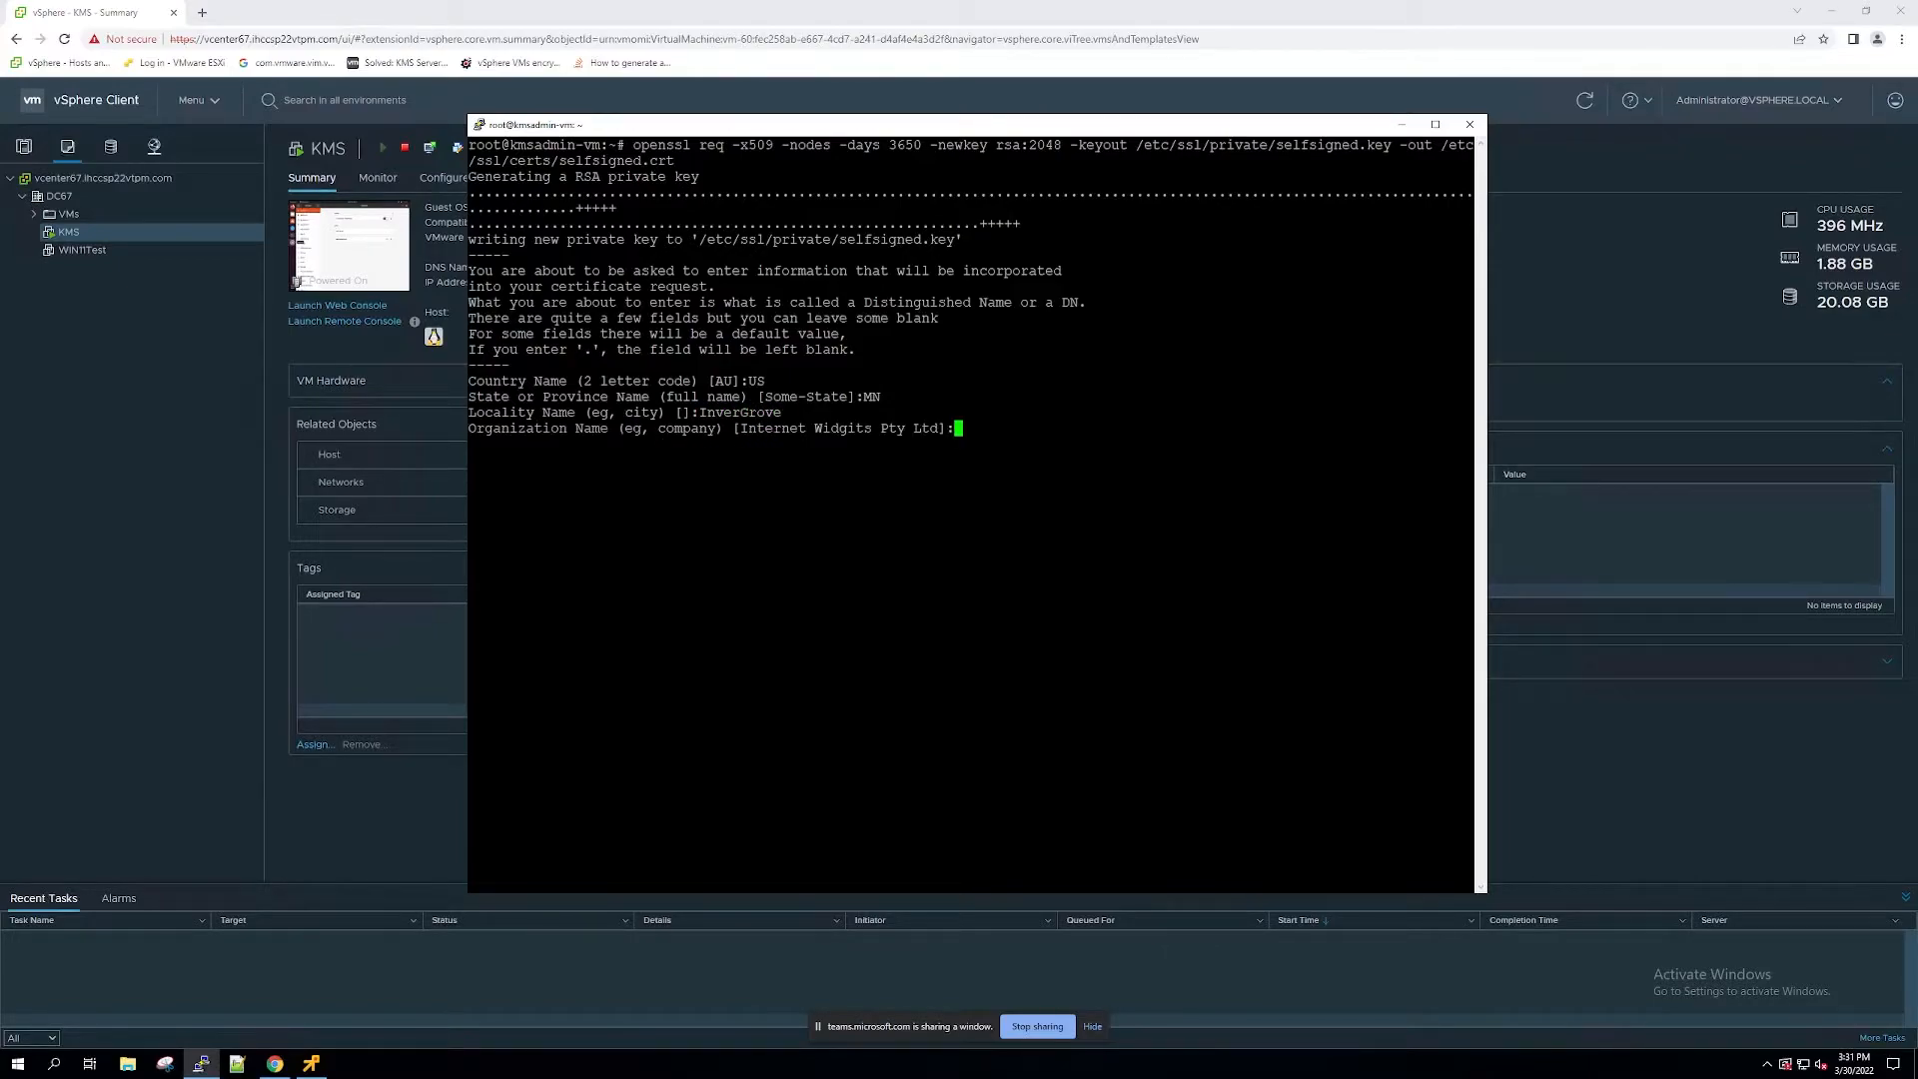
Step: Complete the certificate details with organization InverHills, organizational unit IT and common name KMS, leaving the email address blank
text(InverHills)
key(Return)
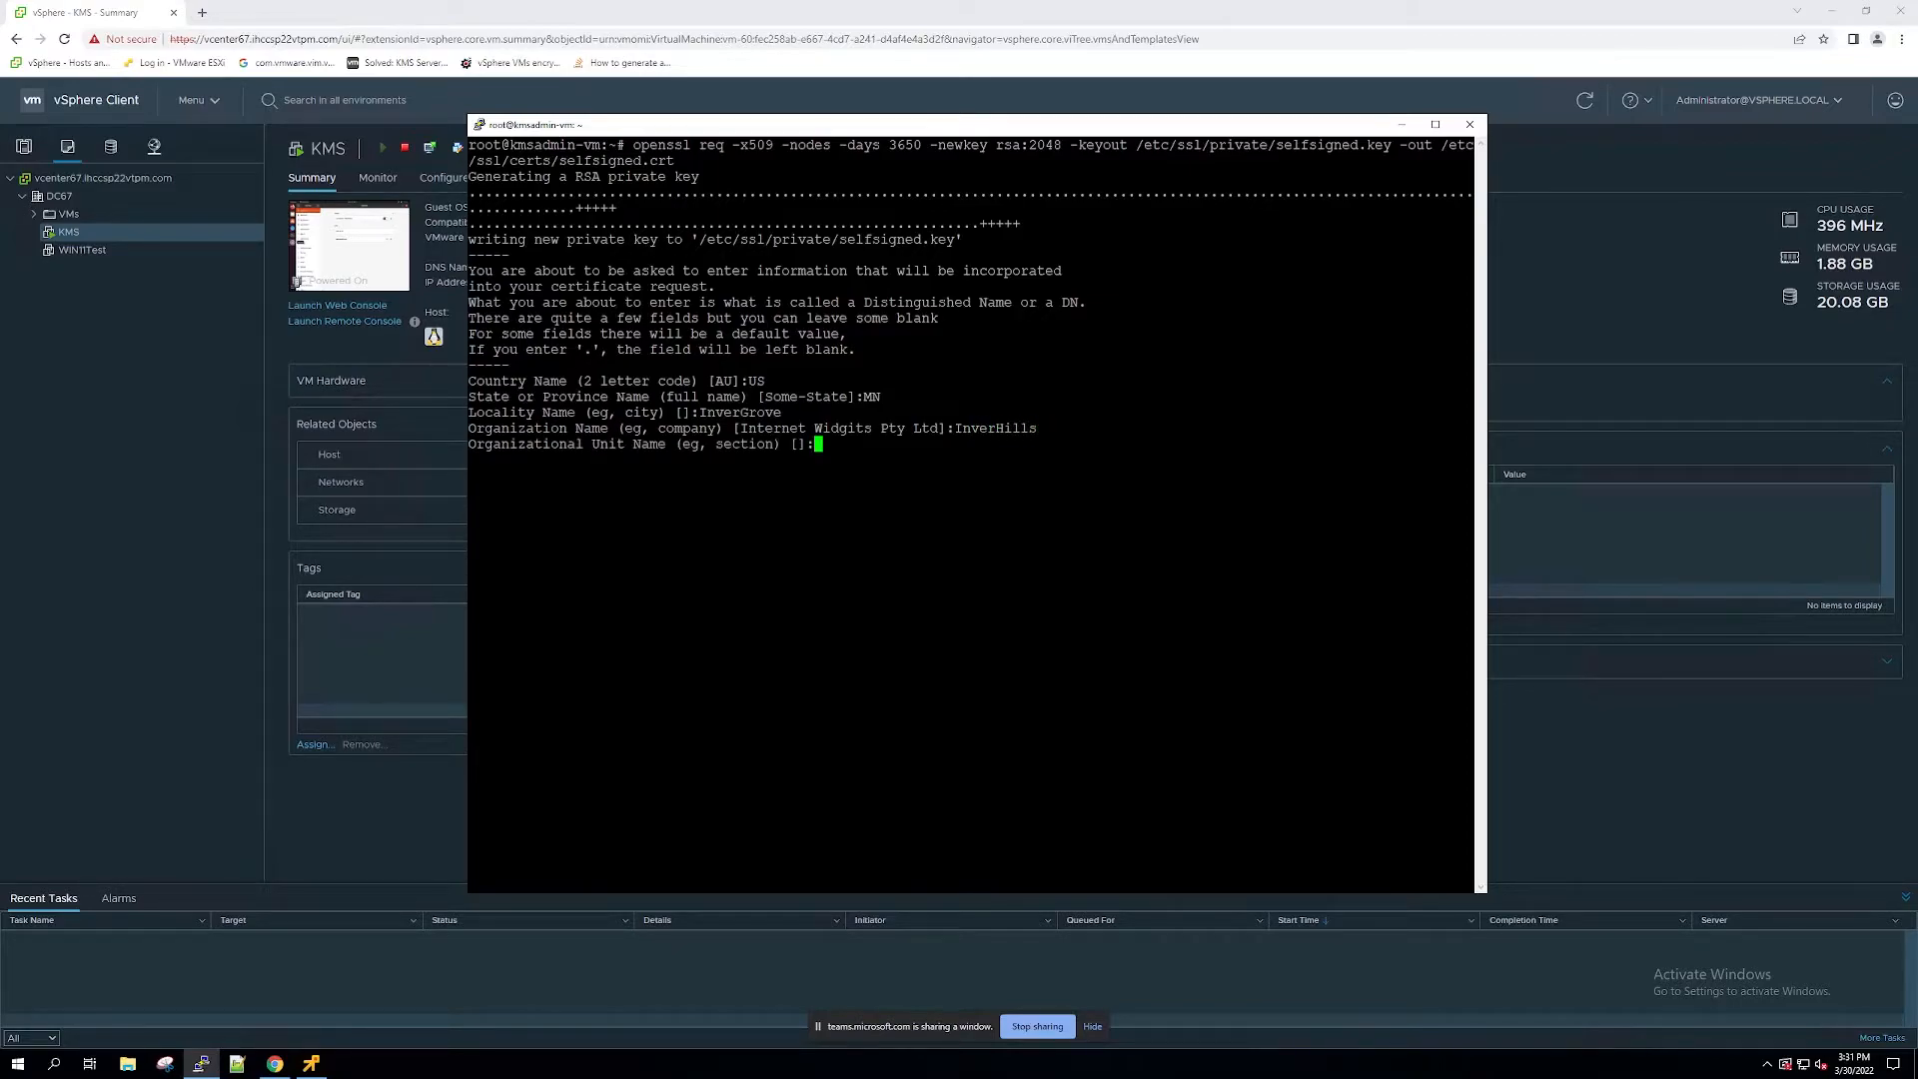
text(IT)
key(Return)
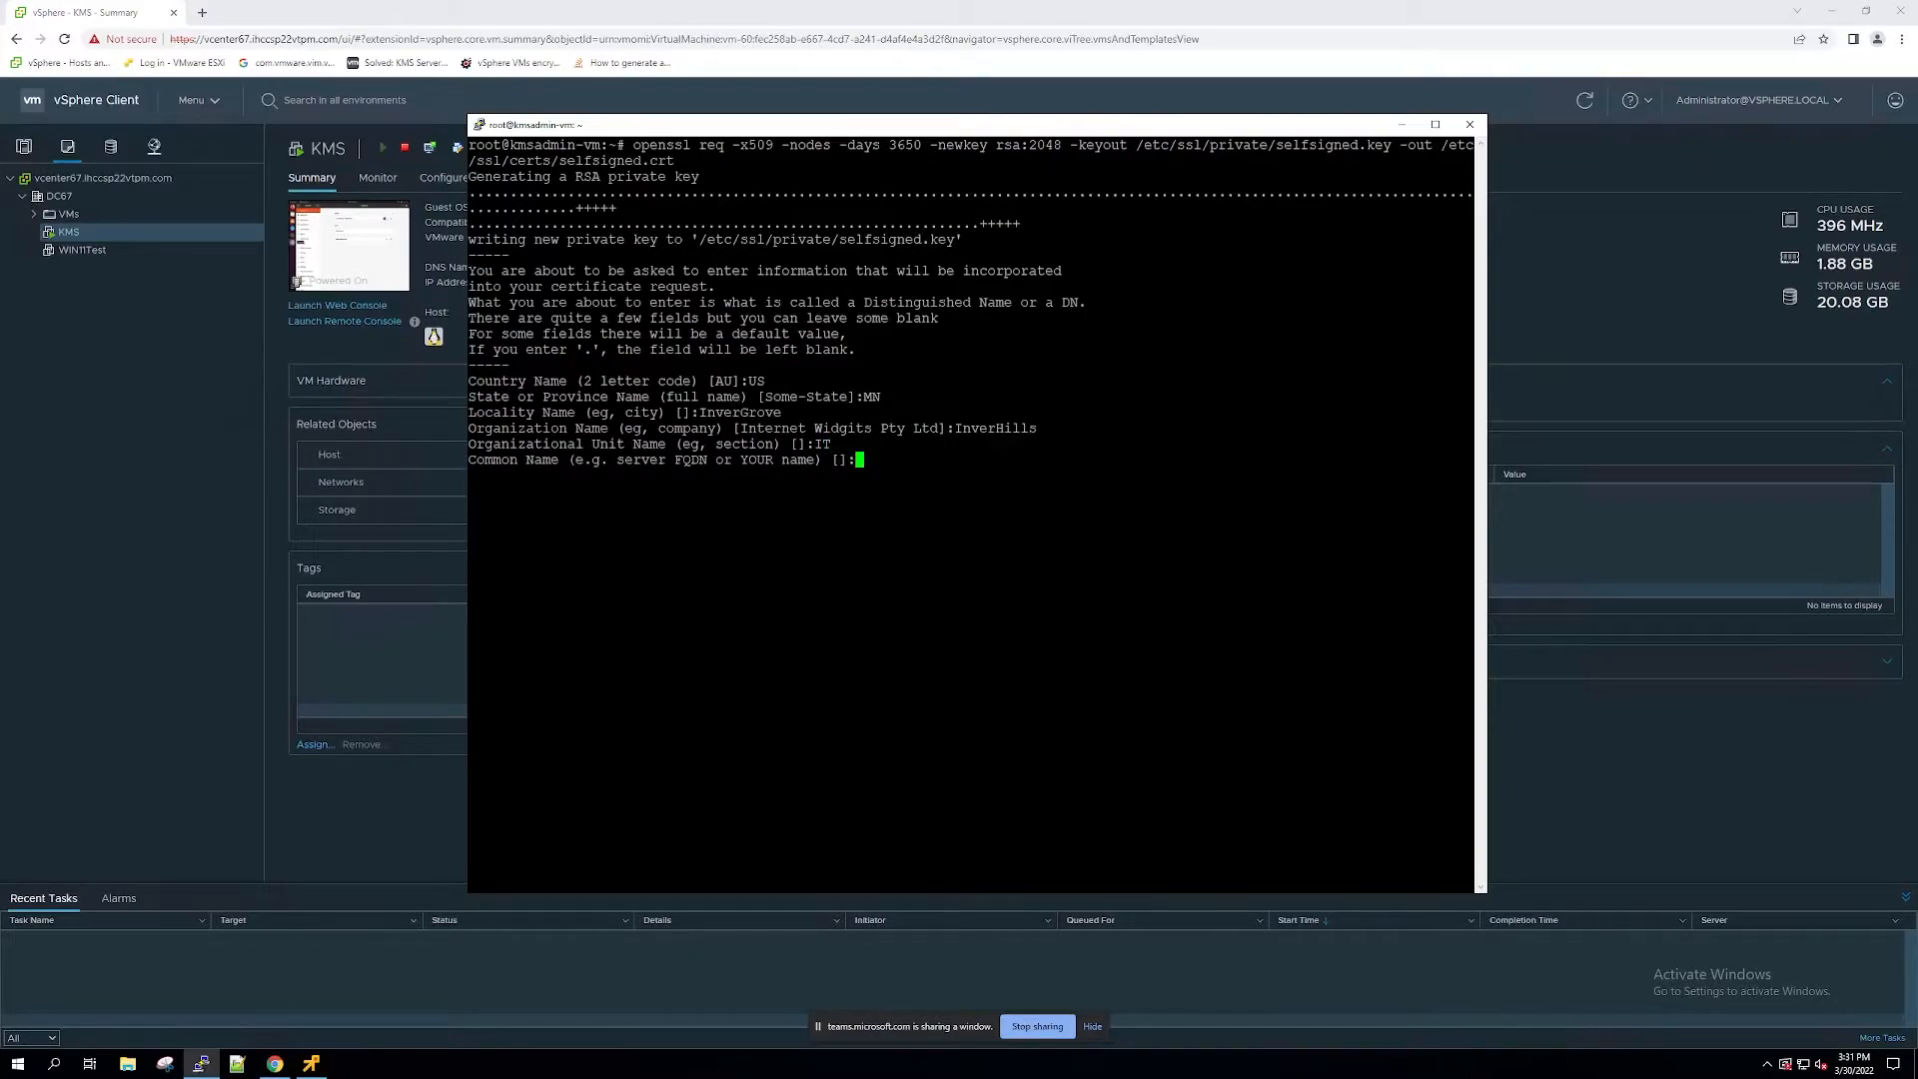
text(KMS)
key(Return)
key(Return)
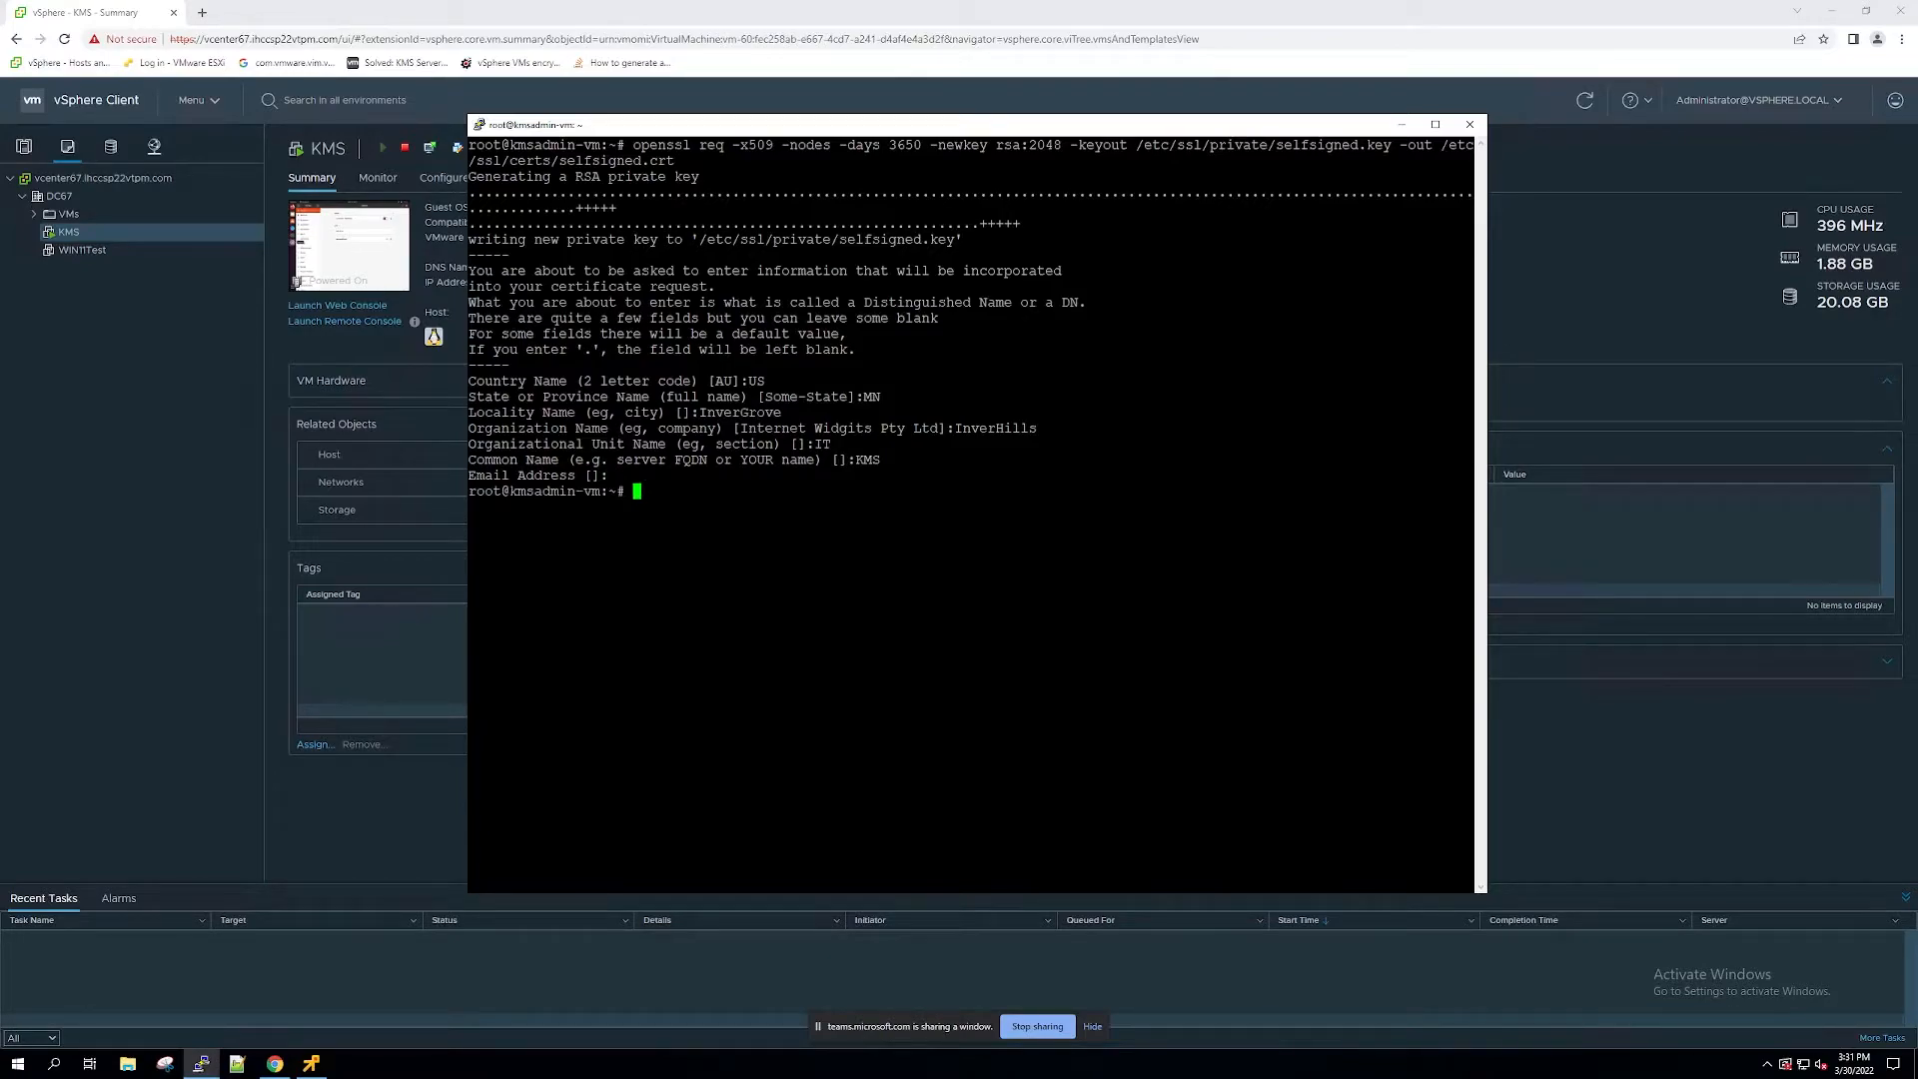
Step: Give kmsadmin ownership of /etc/ssl/private recursively and of /etc/ssl/certs/selfsigned.crt with chown, and exit the root shell
key(ctrl+l)
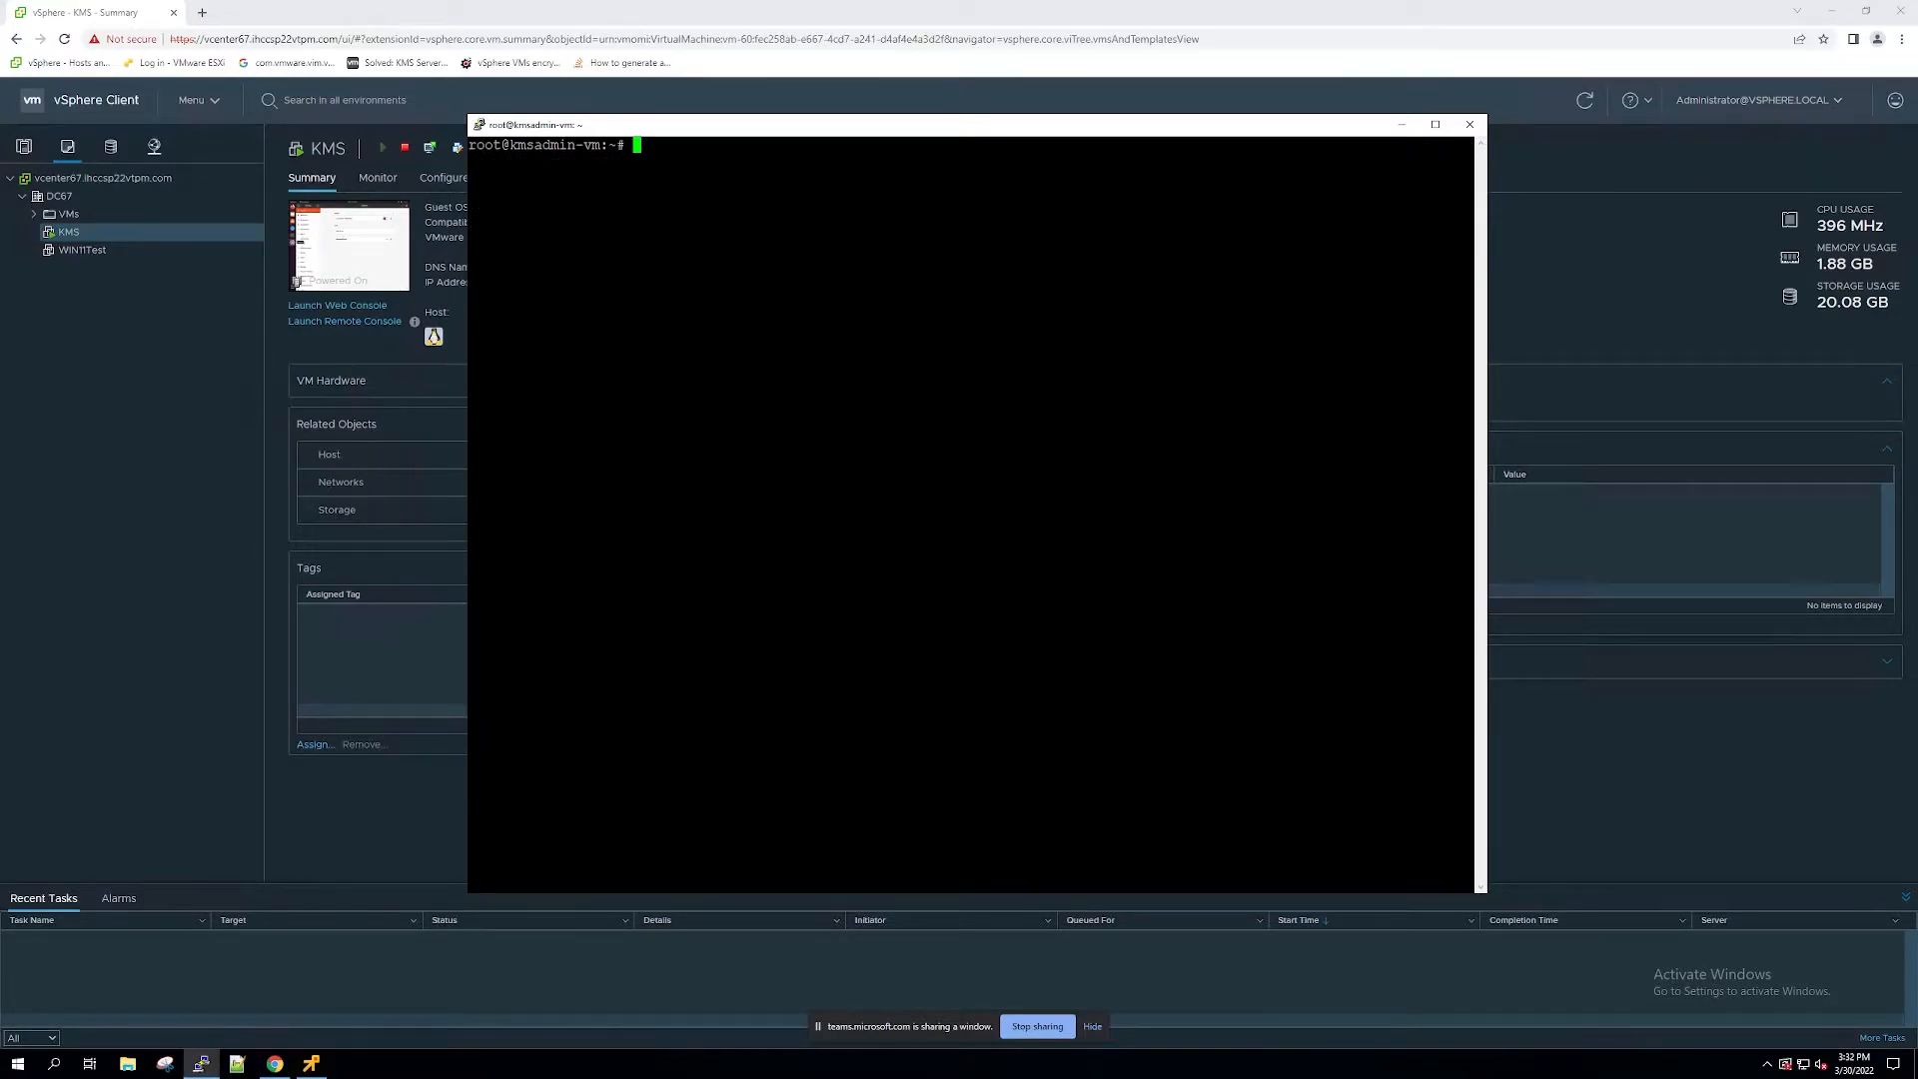
text(chown kmsadmin: -R /etc/ssl/private chown kmsadmin: /etc/ssl/certs/selfsigned.crt)
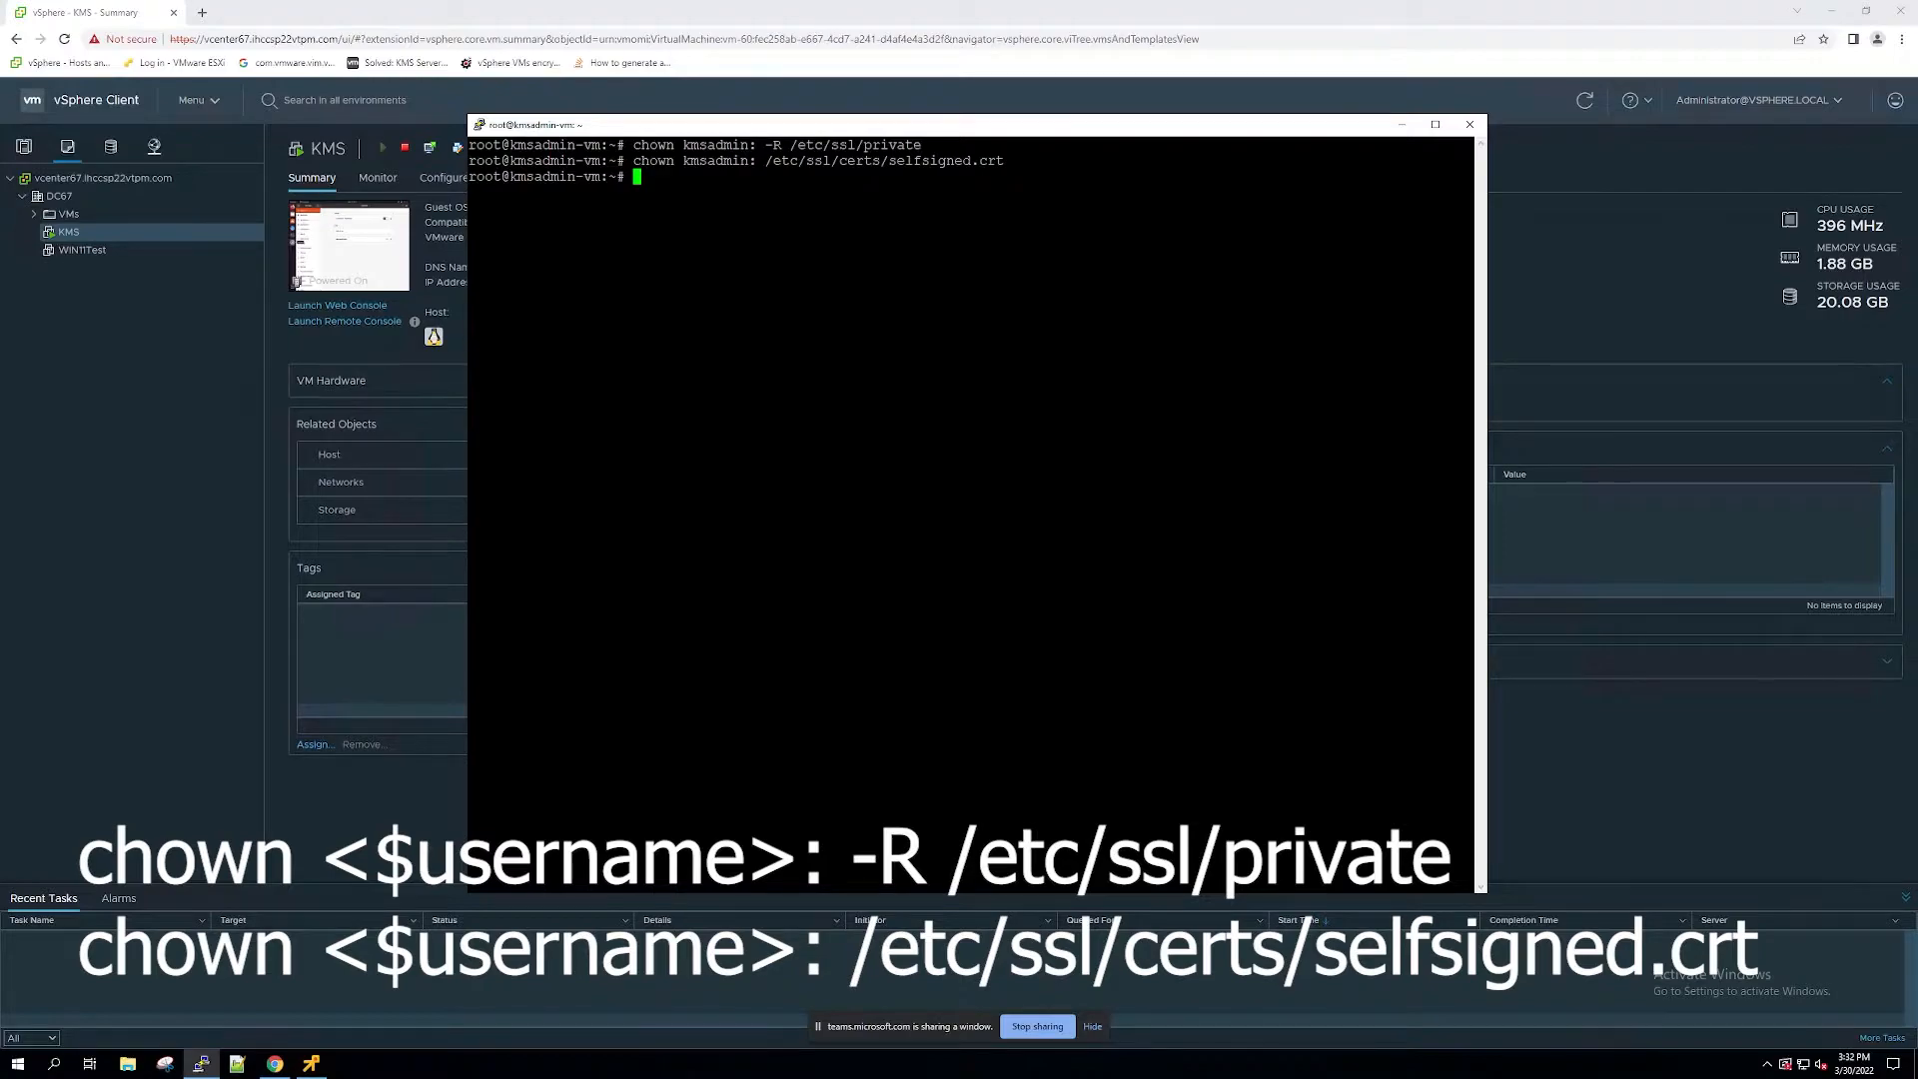
text(exit)
key(Return)
key(Return)
key(Return)
key(Return)
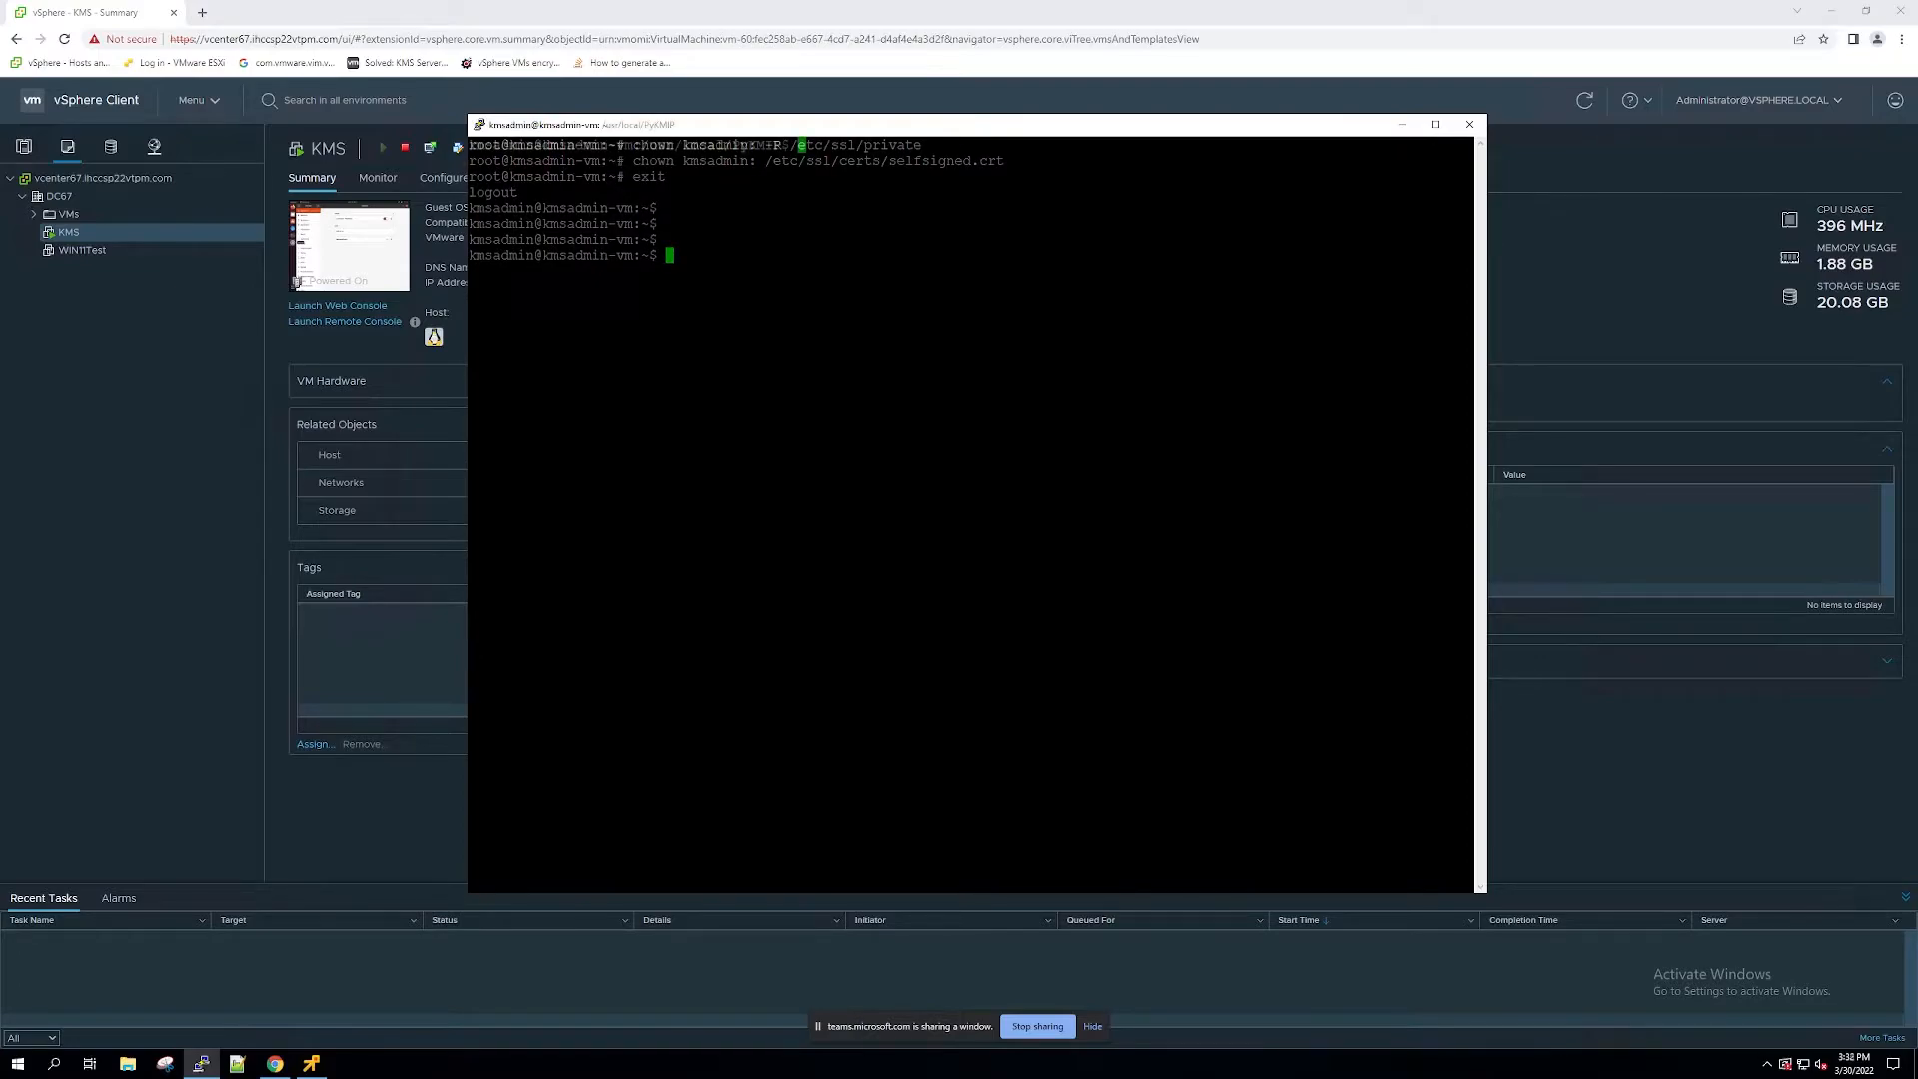
Step: Fill /etc/pykmip/server.conf in nano with the prepared server settings, including hostname 172.17.204.50, port 5696, auth_suite TLS1.2 and logging_level DEBUG, and save it
text(nano /etc/)
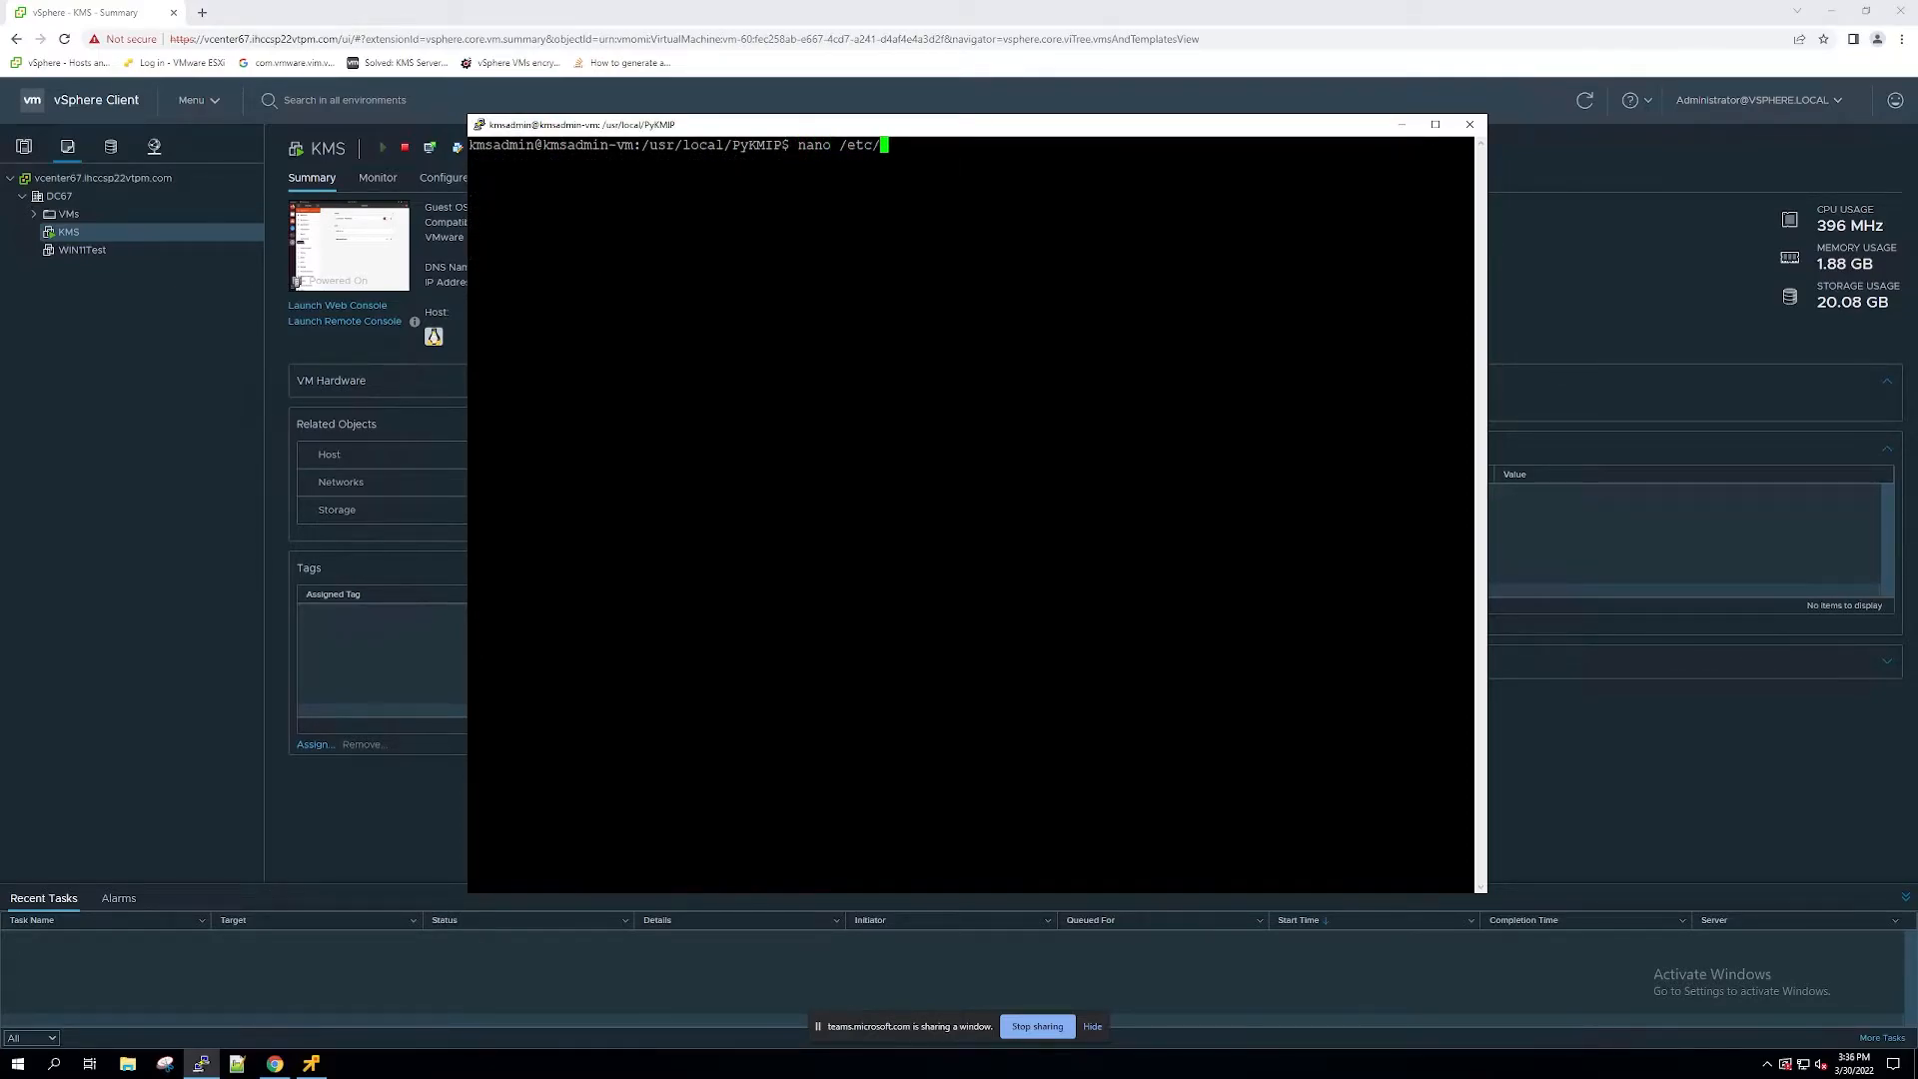
text(pykmip/server.conf)
key(Return)
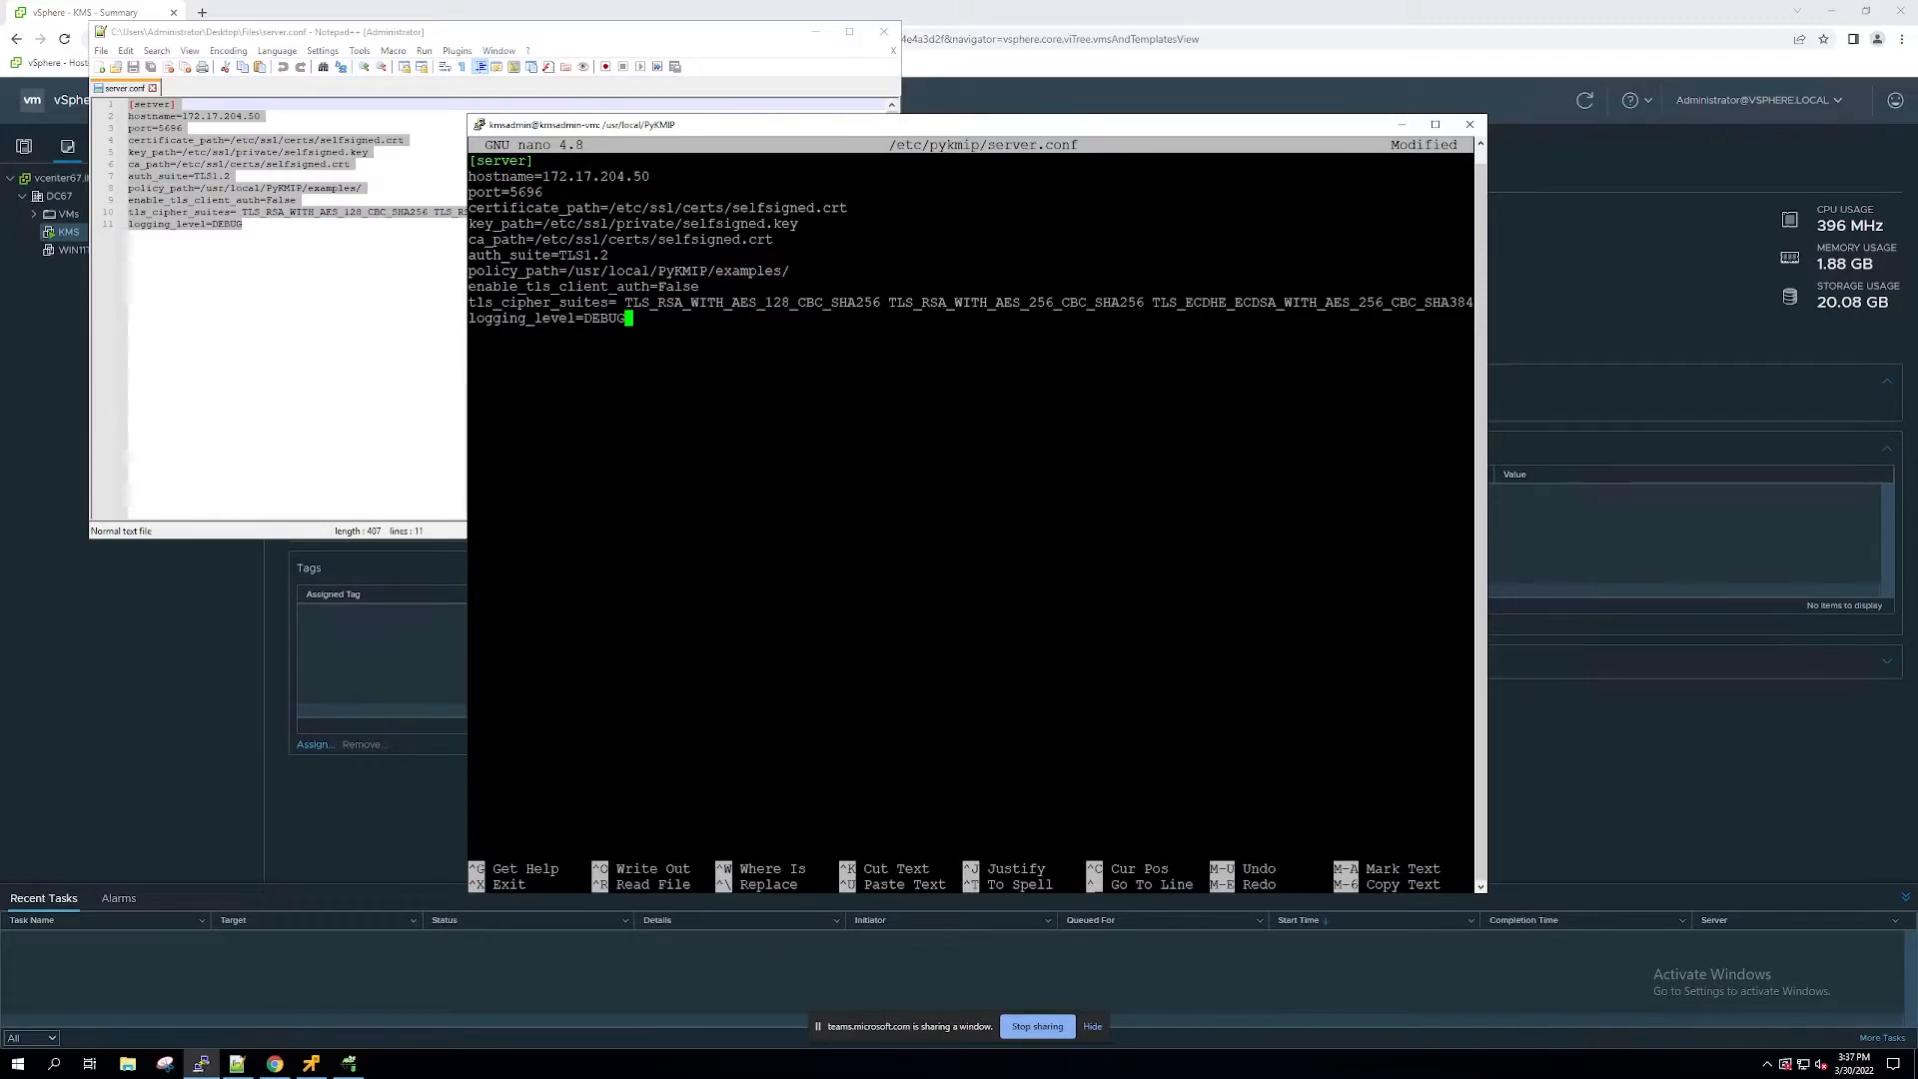
key(ctrl+x)
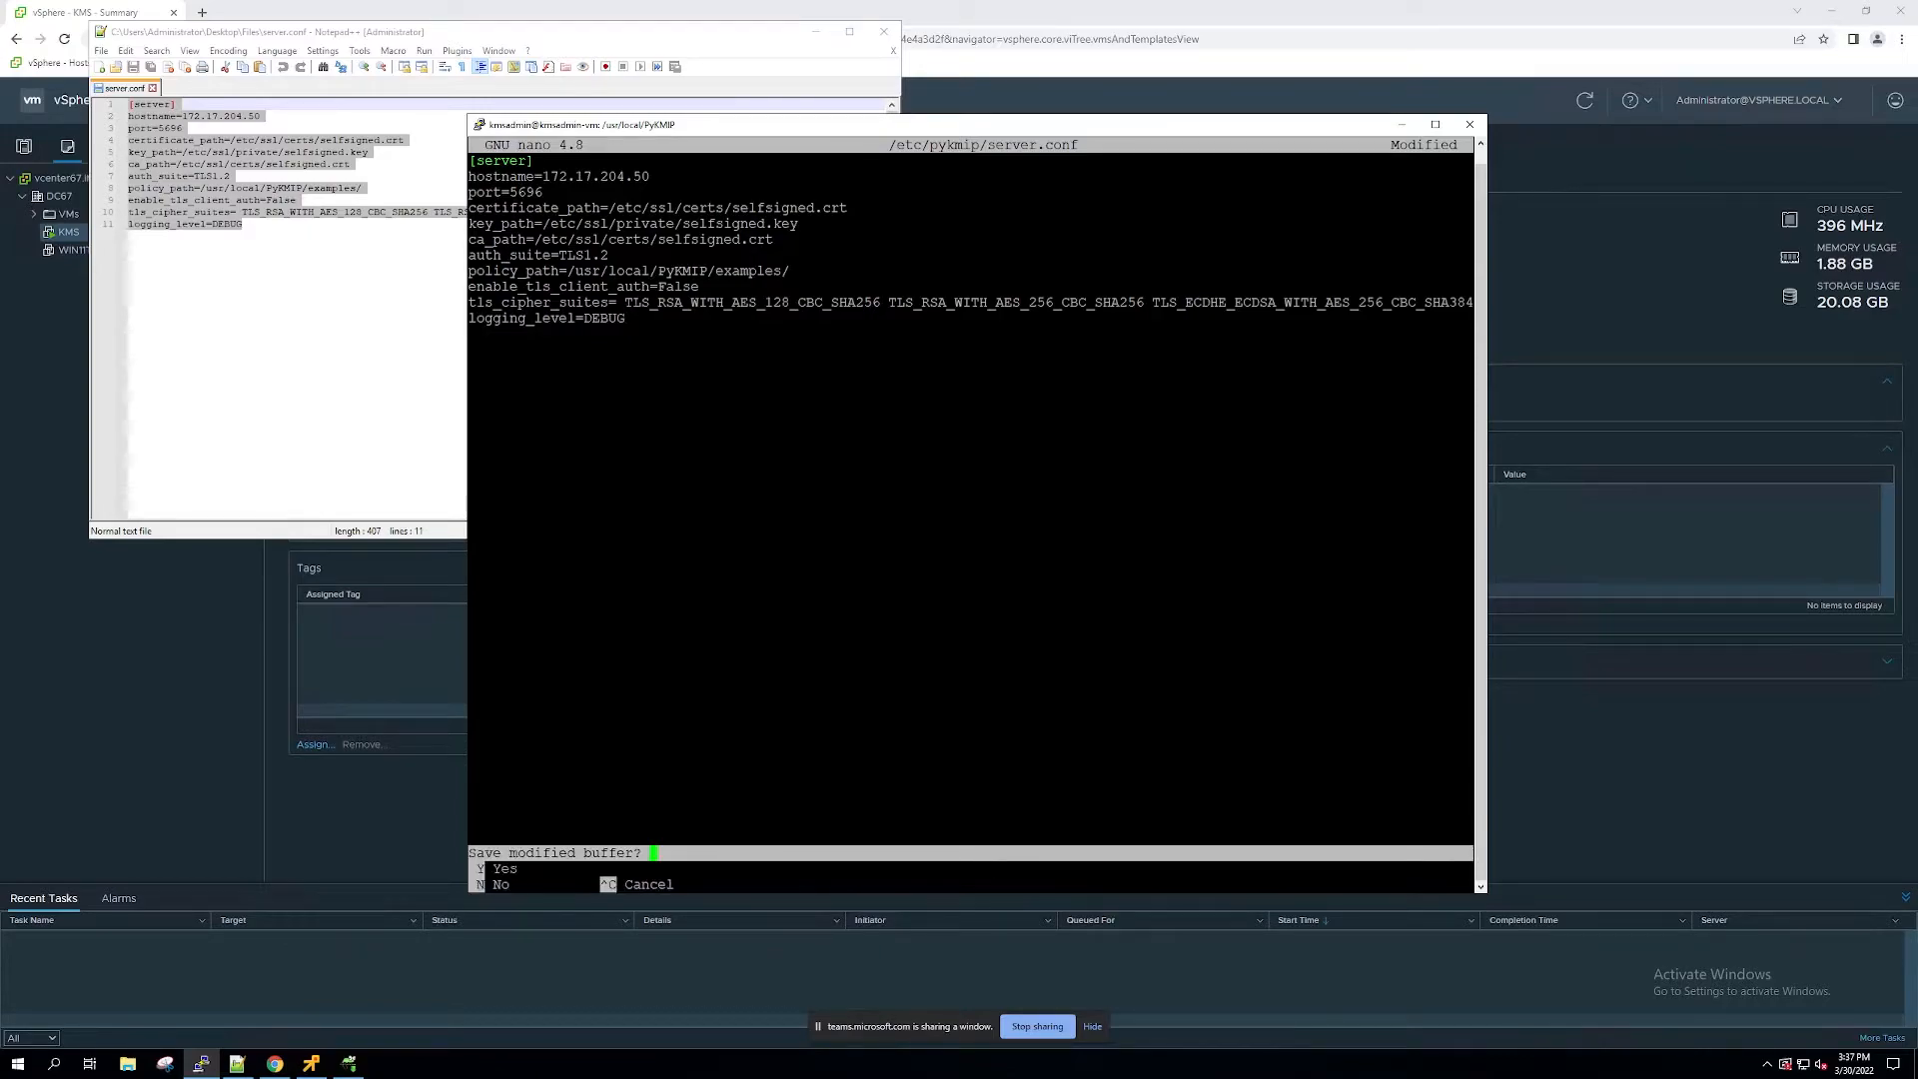
key(y)
key(Return)
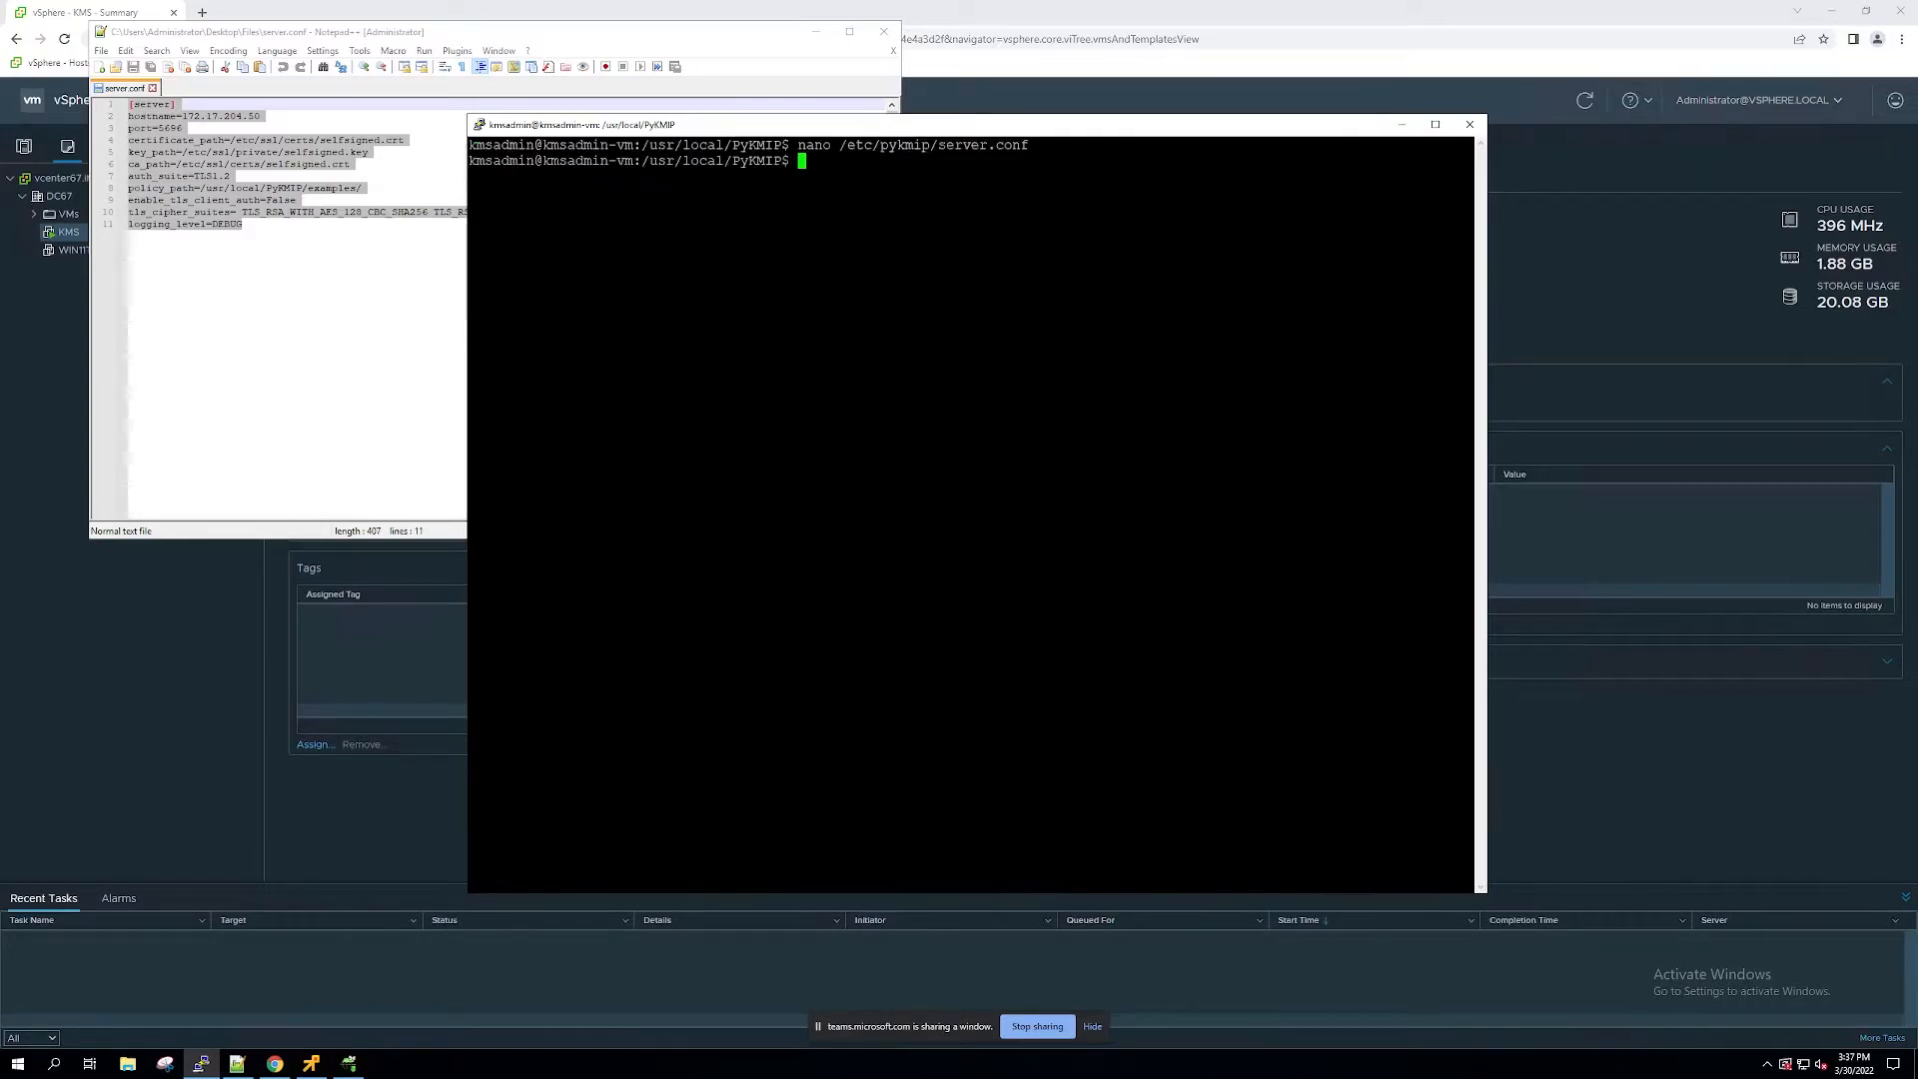
Step: Start the PyKMIP server in the background with python3 /usr/local/PyKMIP/bin/run_server.py &
key(ctrl+l)
text(python3 /)
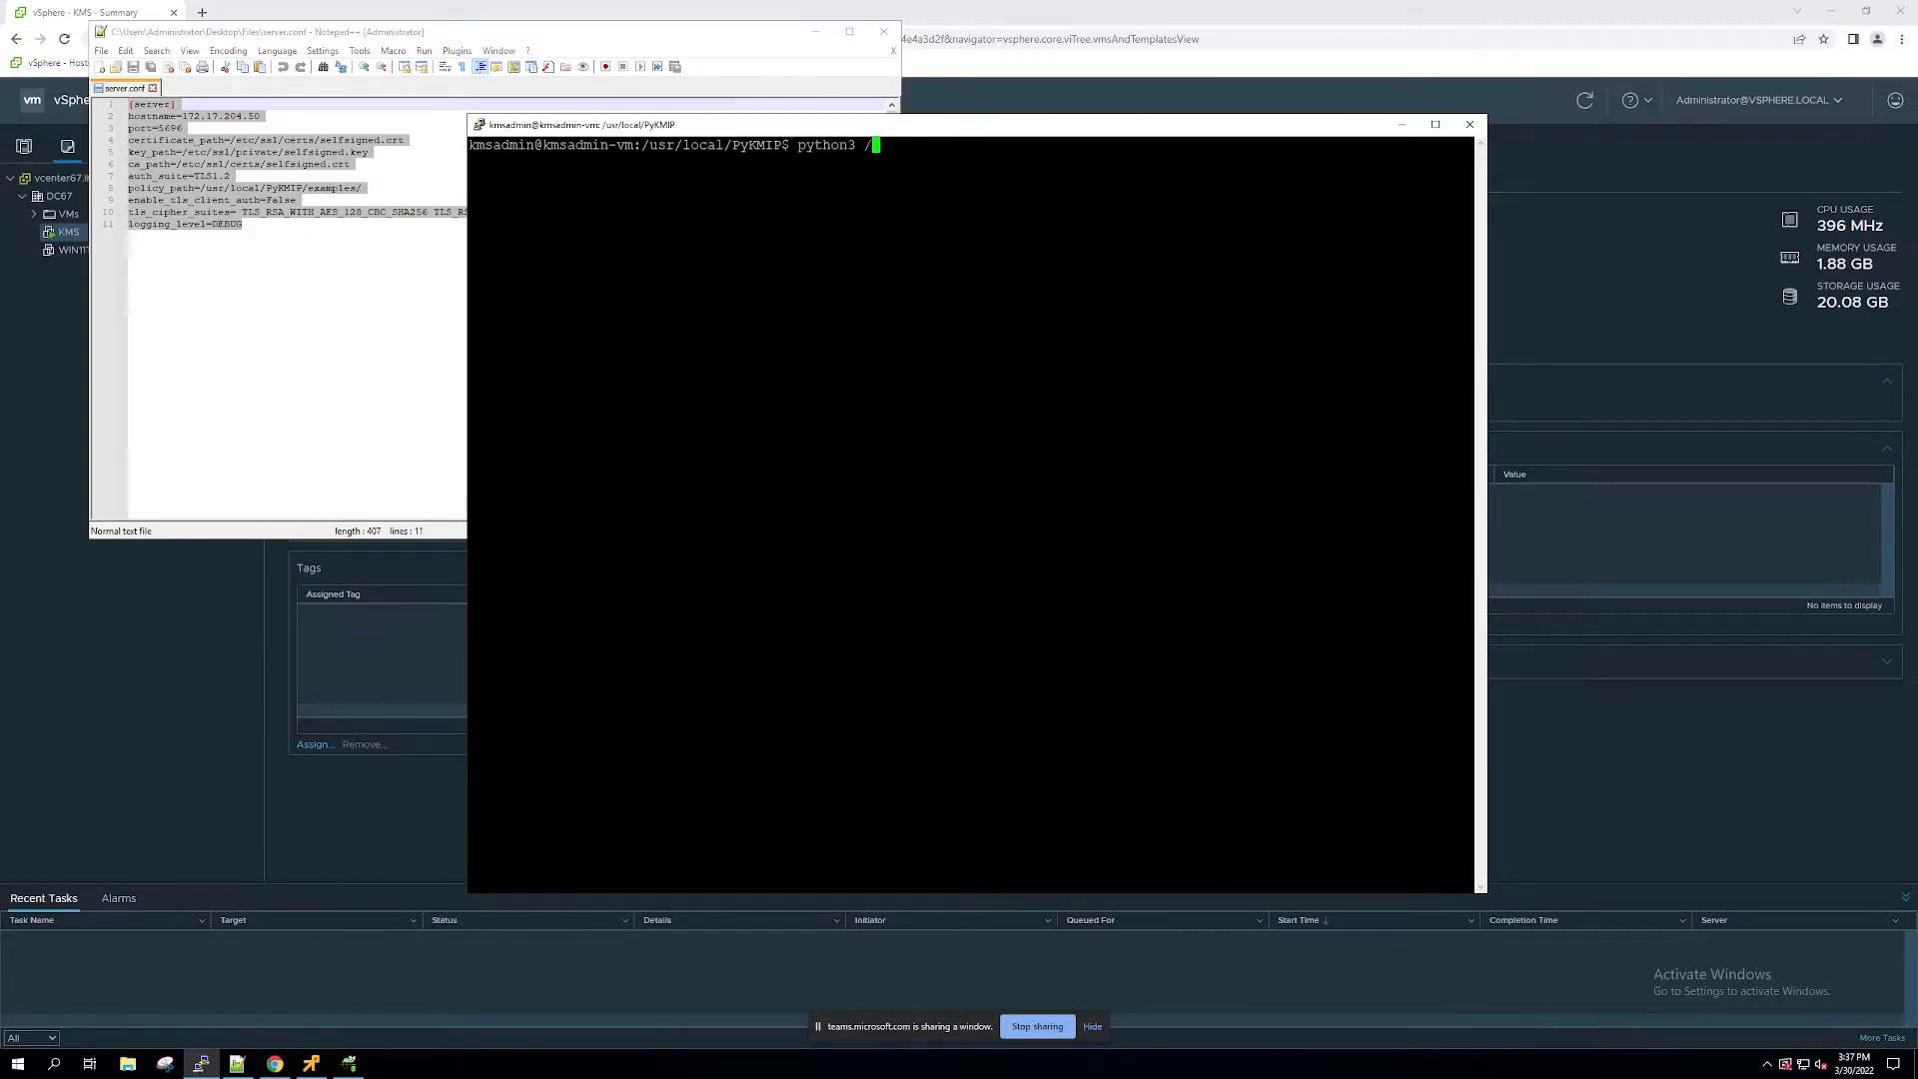
text(usr/local/PyKM)
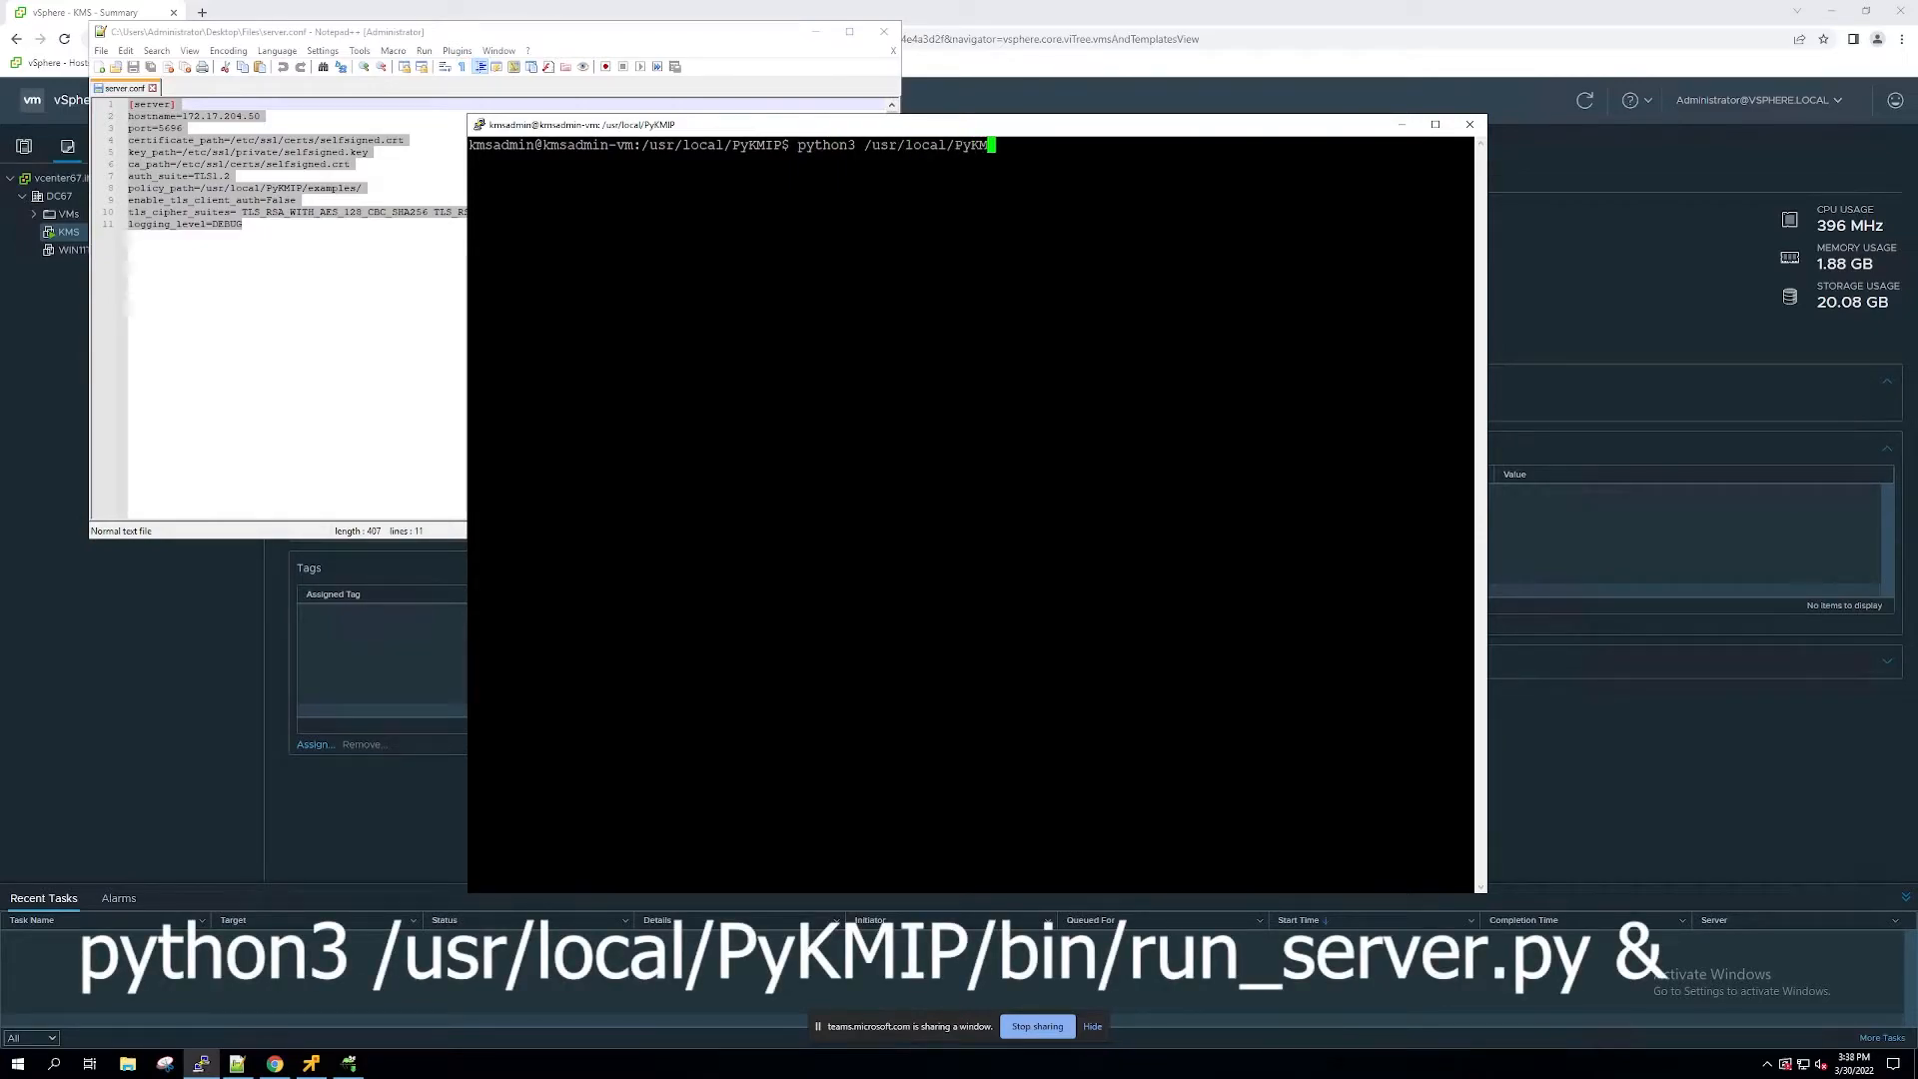
text(IP/bin/run_server.py &)
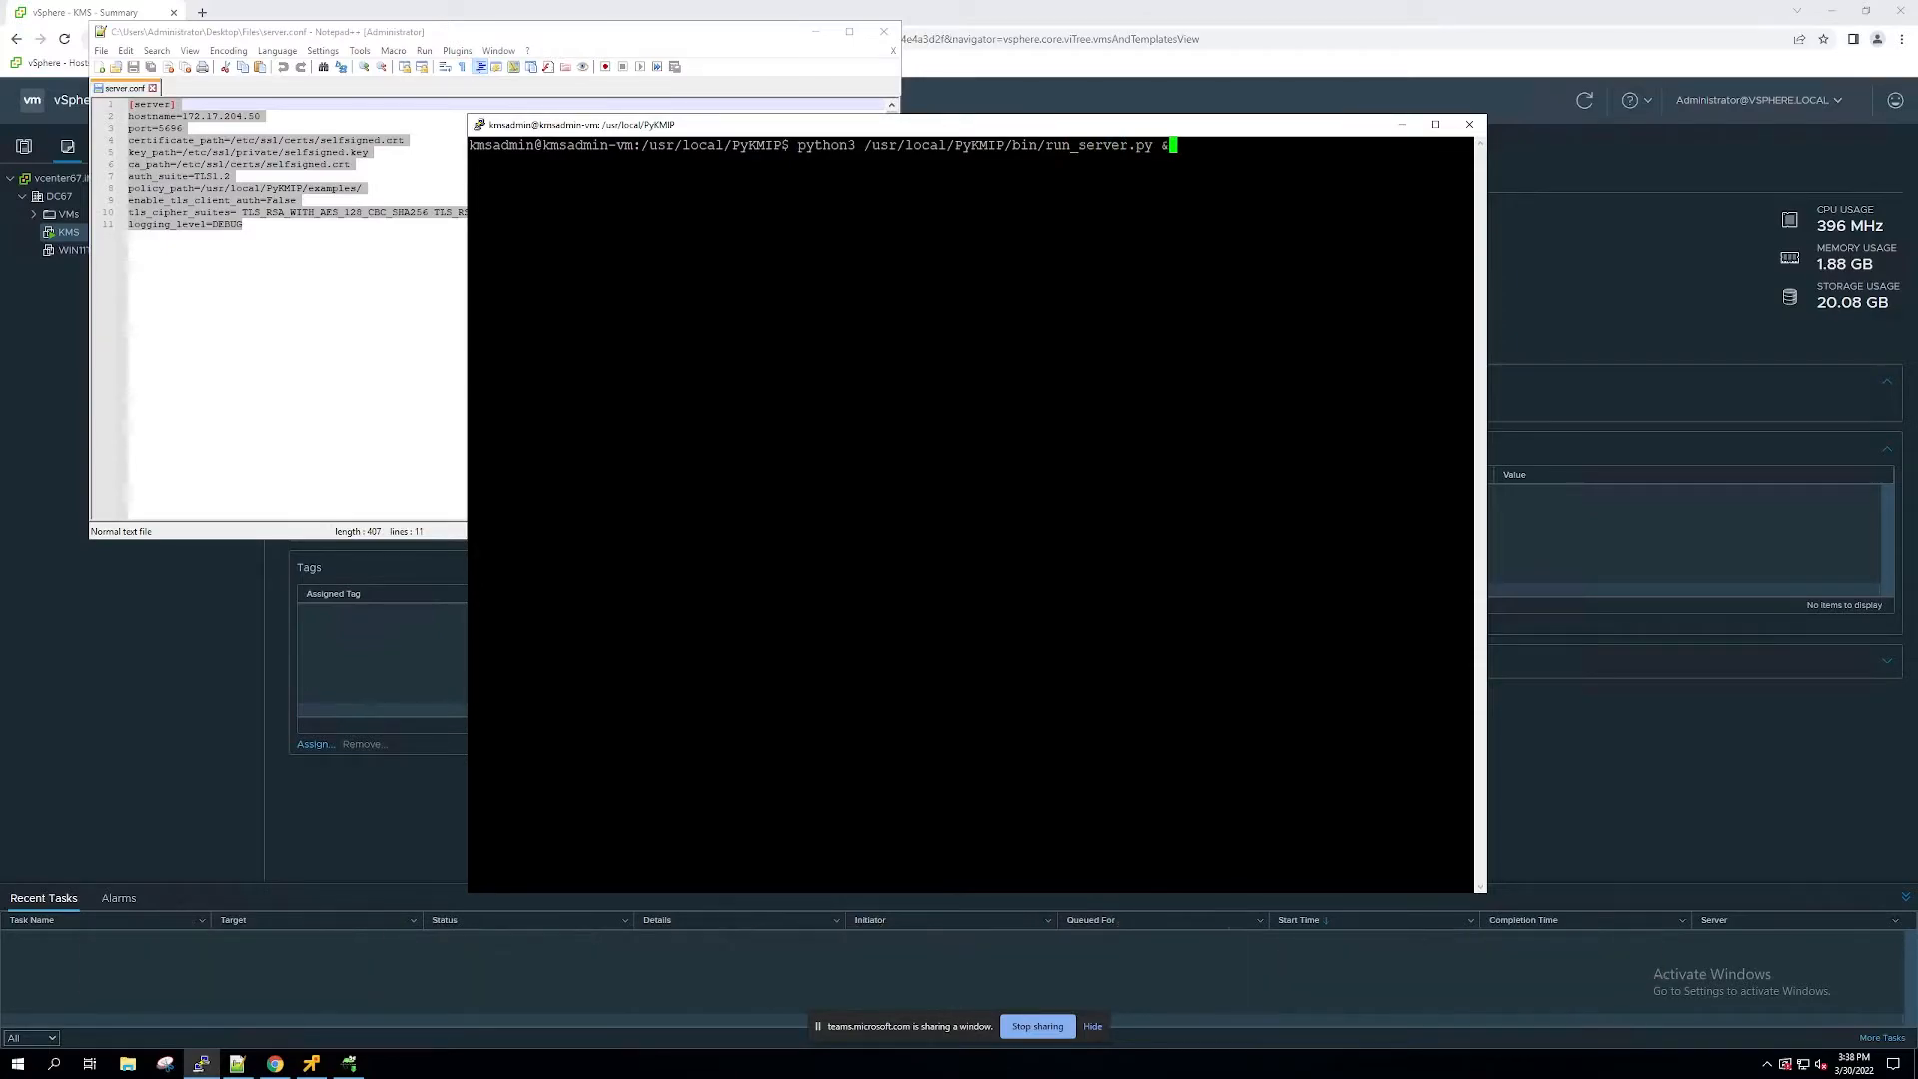
key(Return)
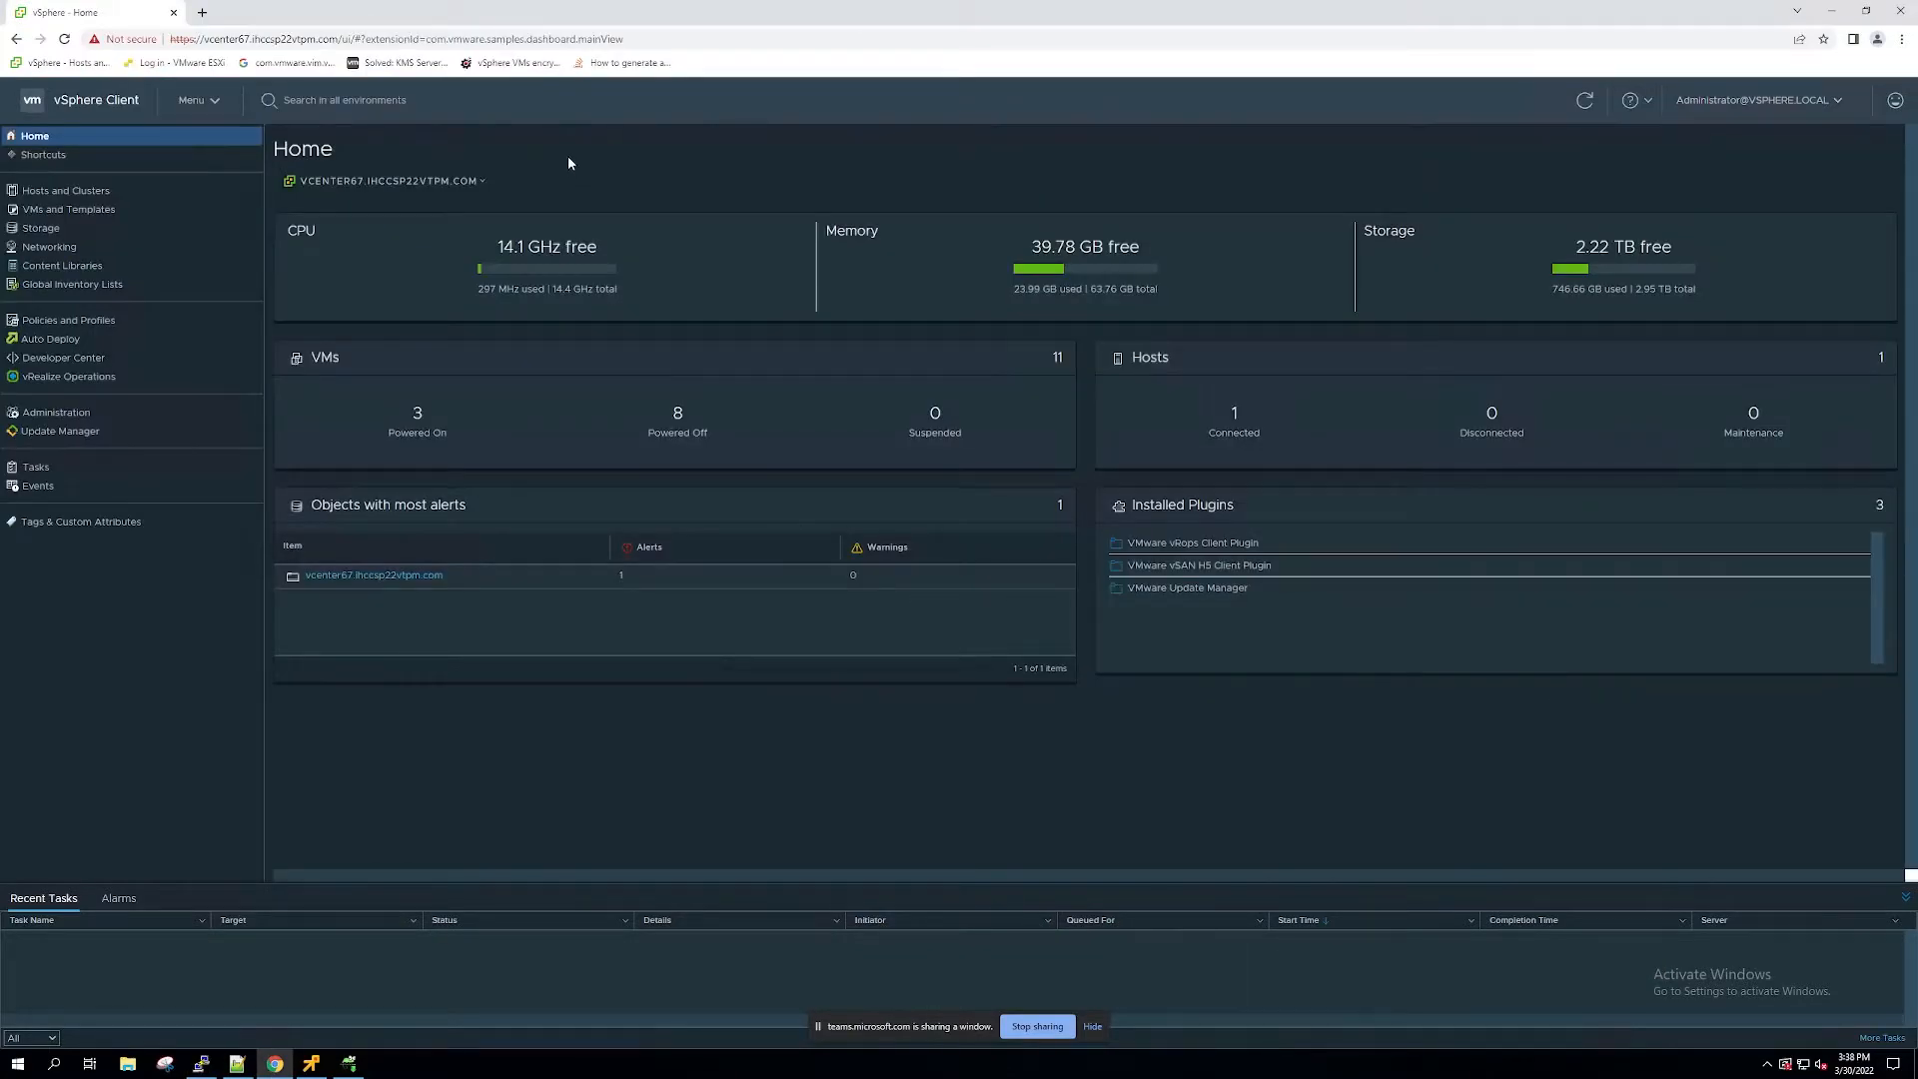
Step: In the vSphere Client, open the Key Management Servers configuration of vcenter67.ihccsp22vtpm.com
click(123, 209)
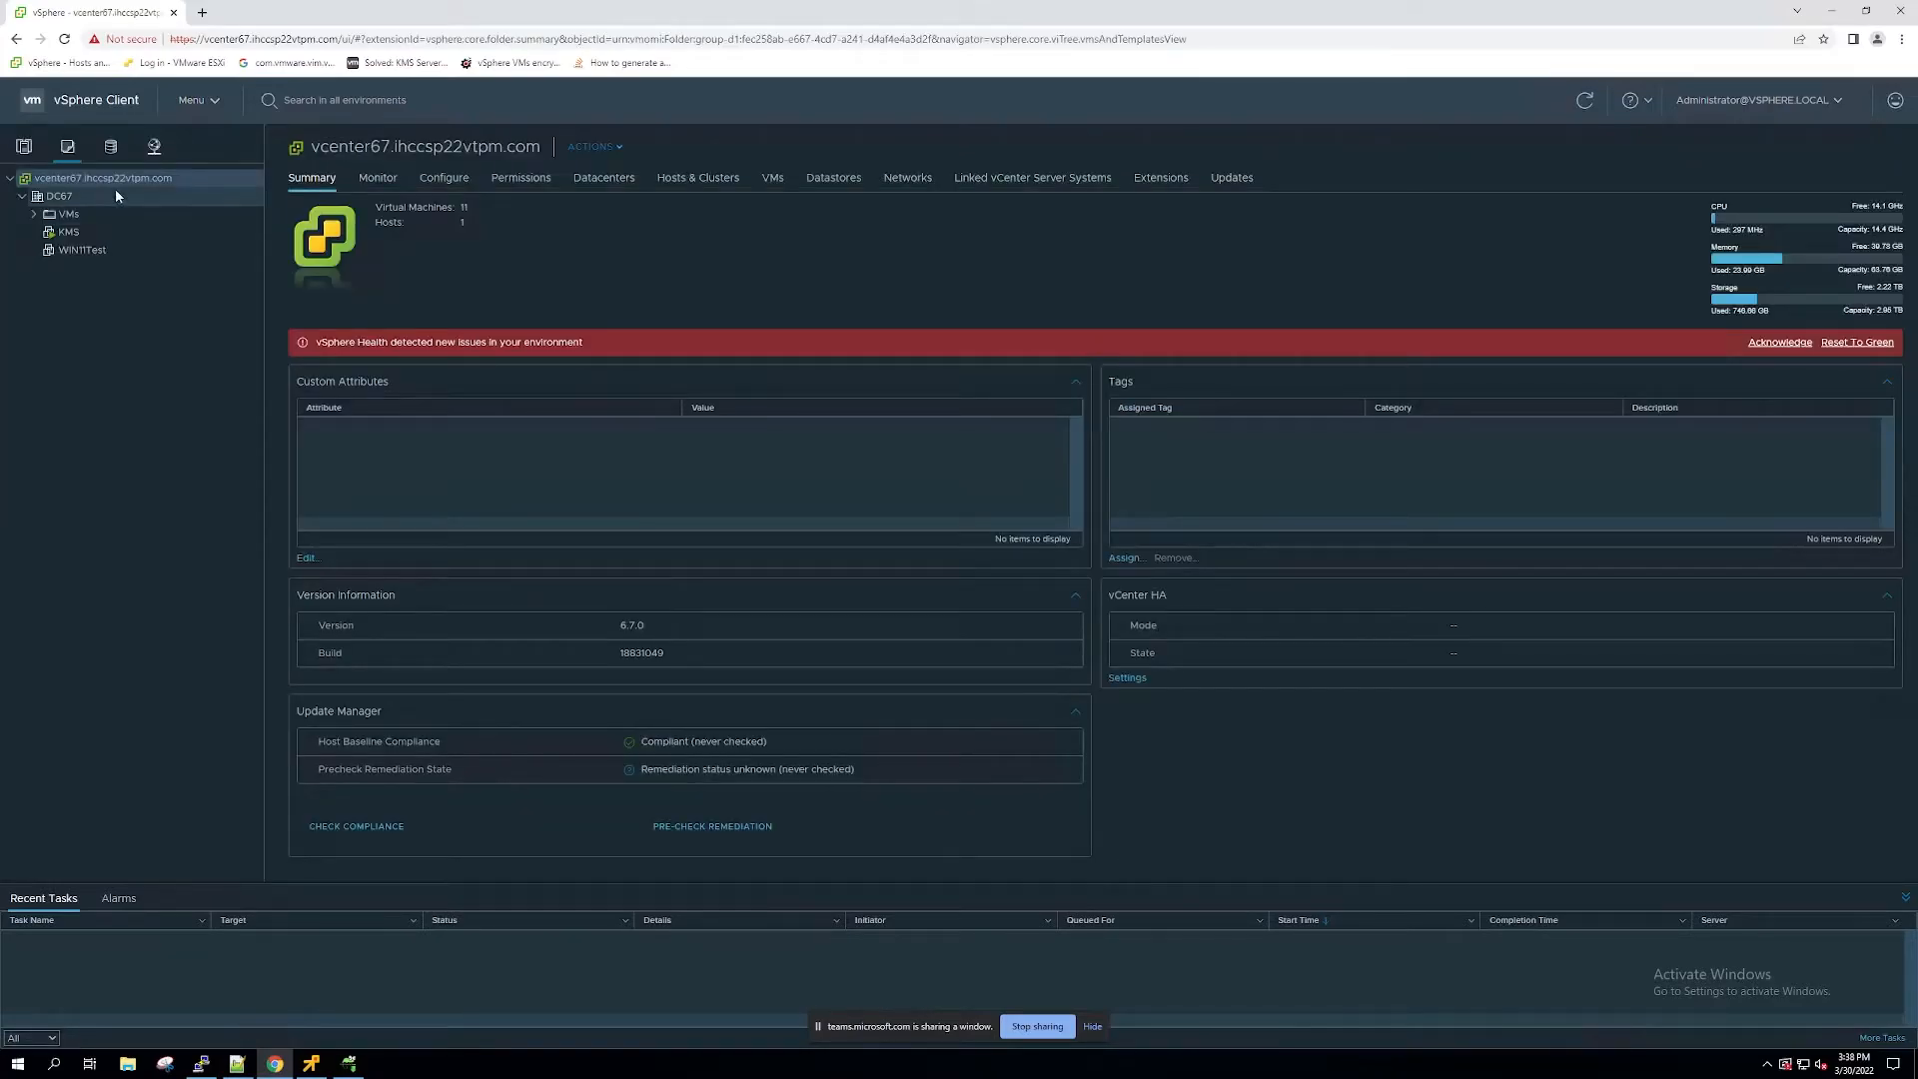
click(430, 177)
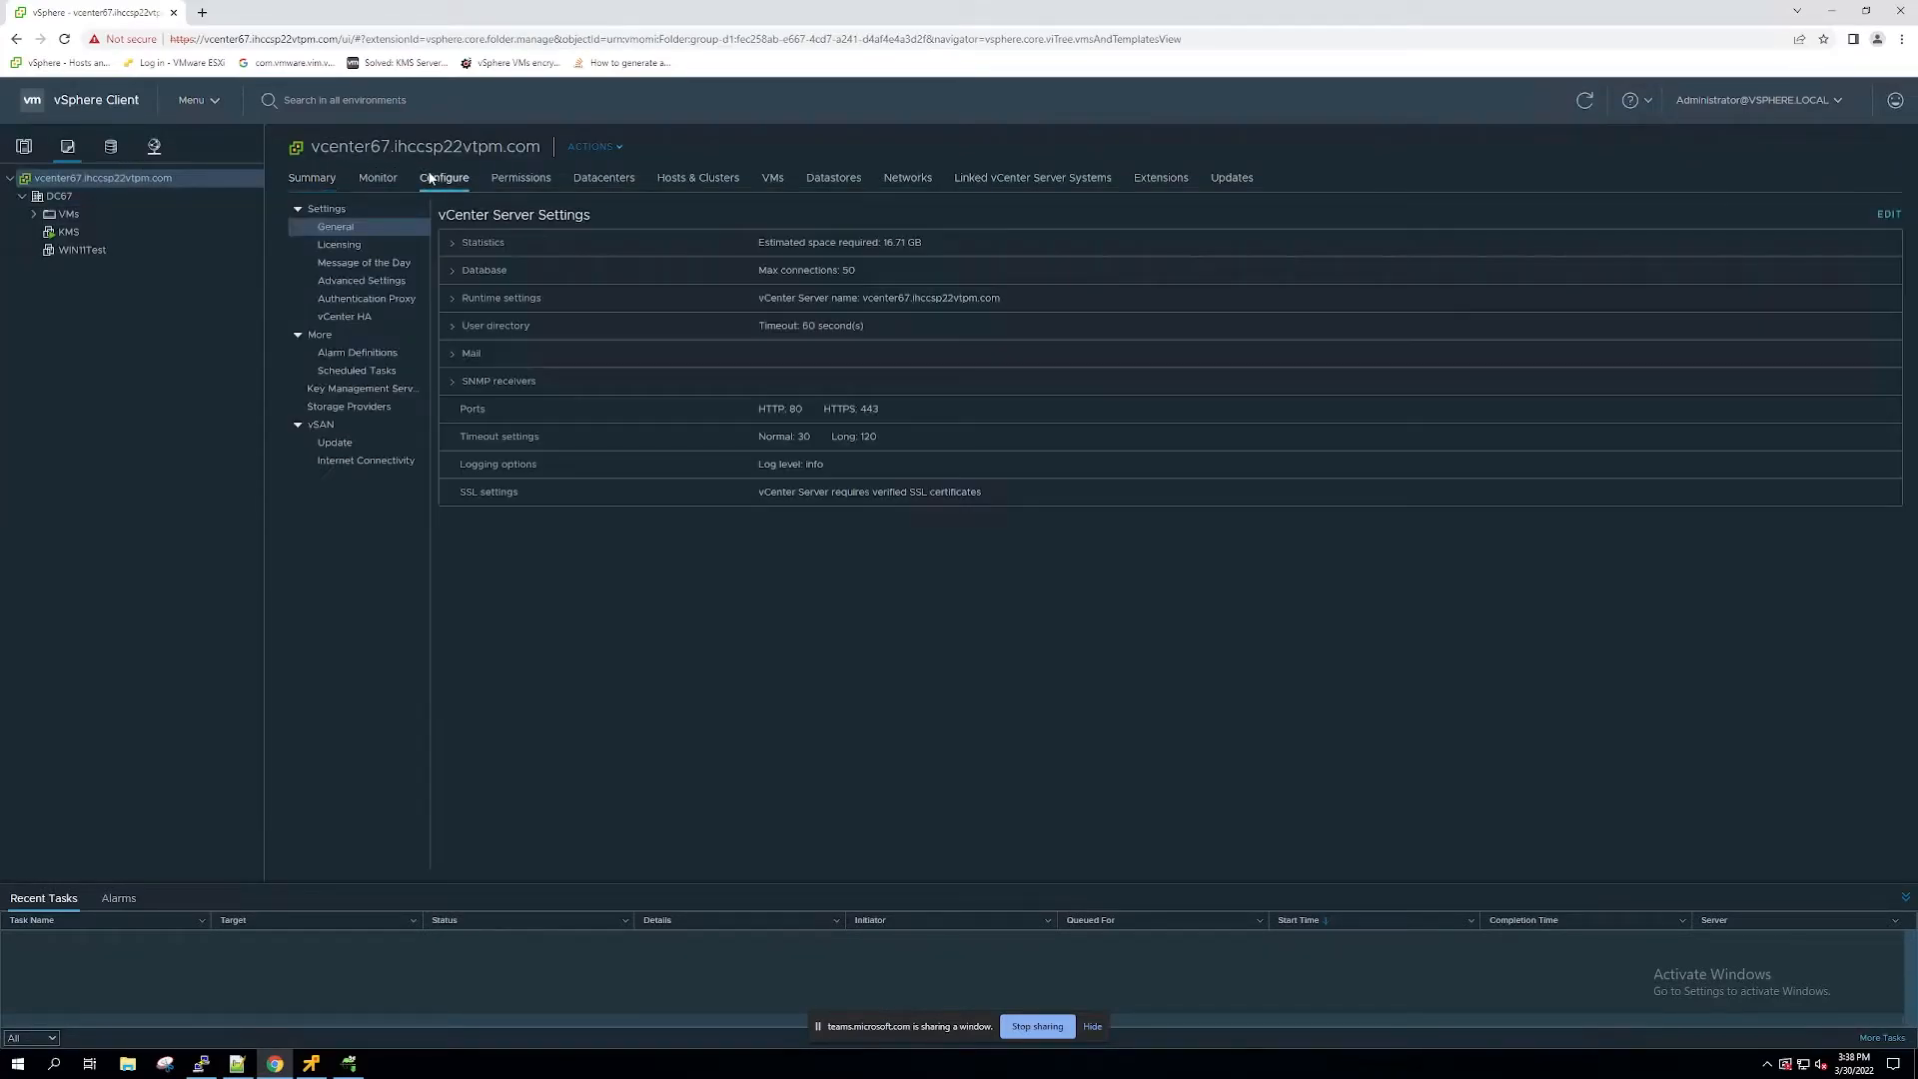
click(372, 389)
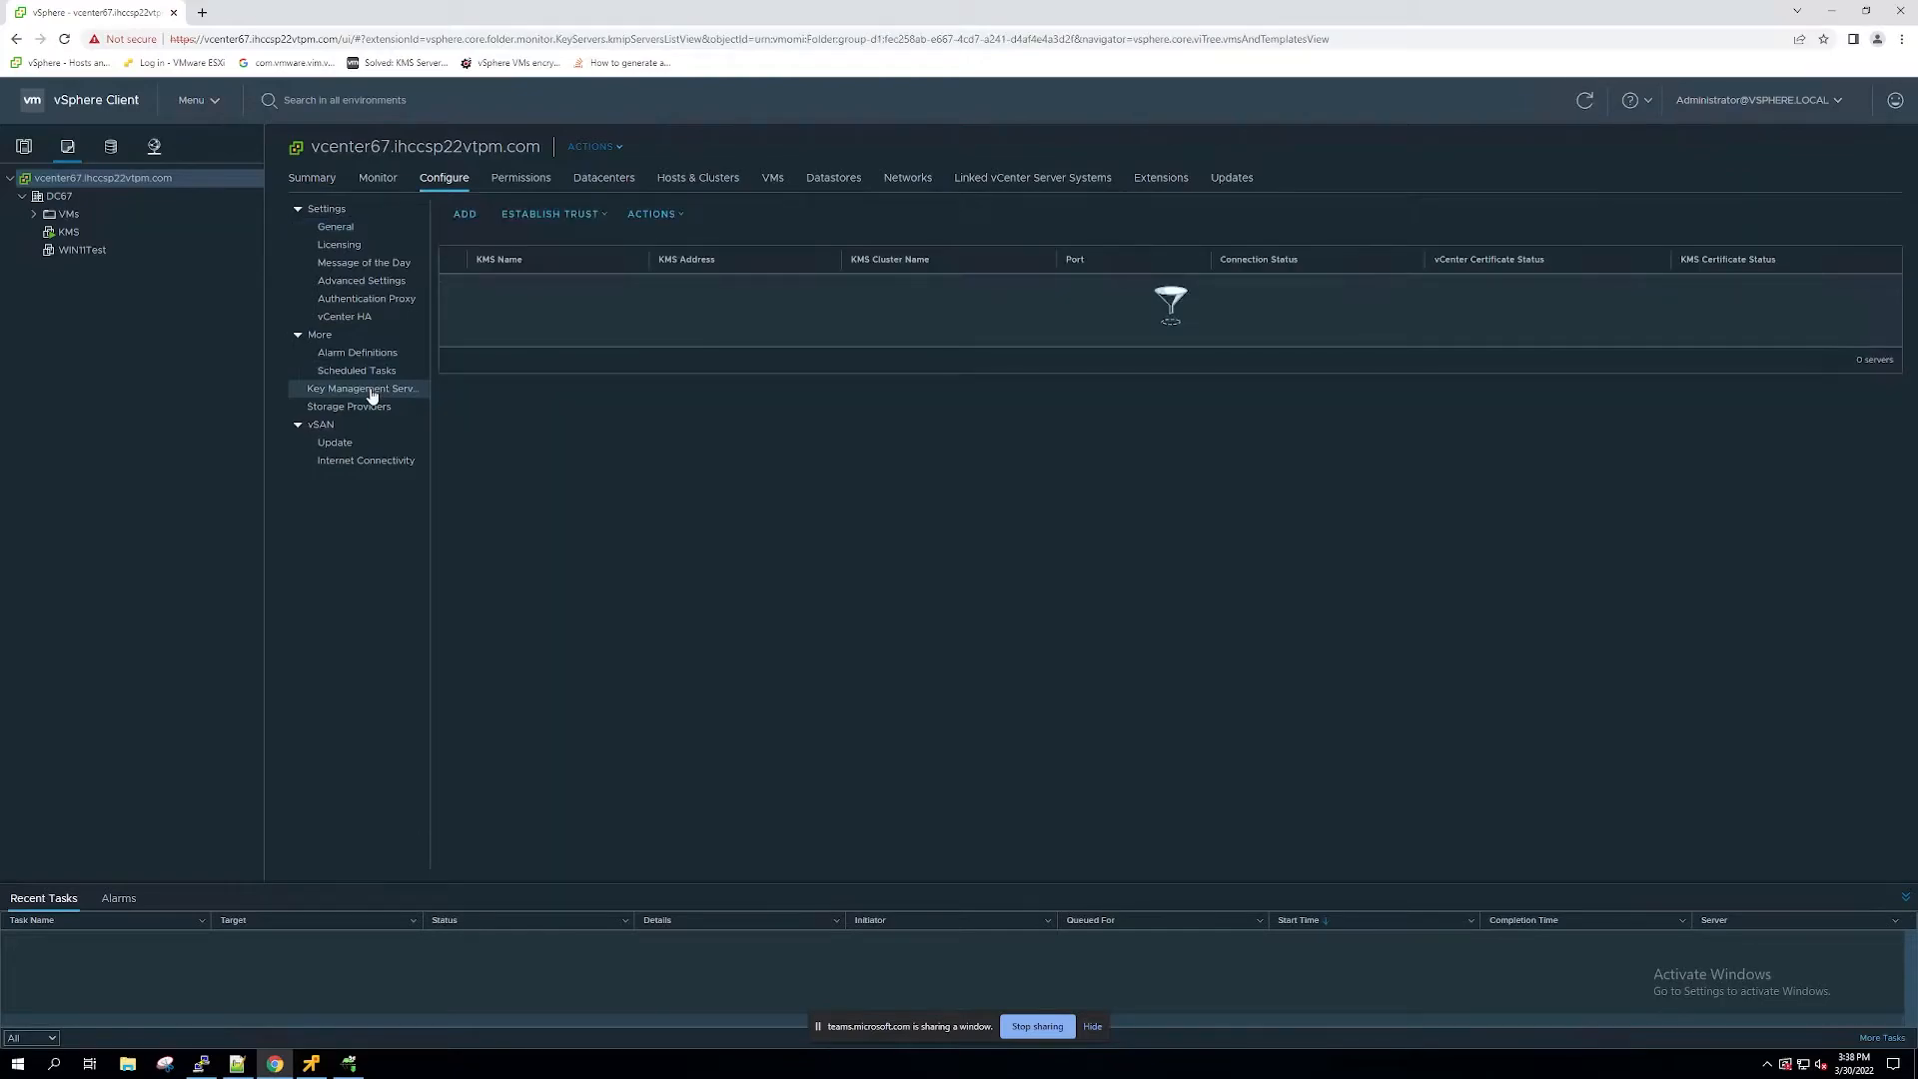
Step: Start adding a KMS in a new default cluster named KMS1, with the server name KMSServer1
click(473, 220)
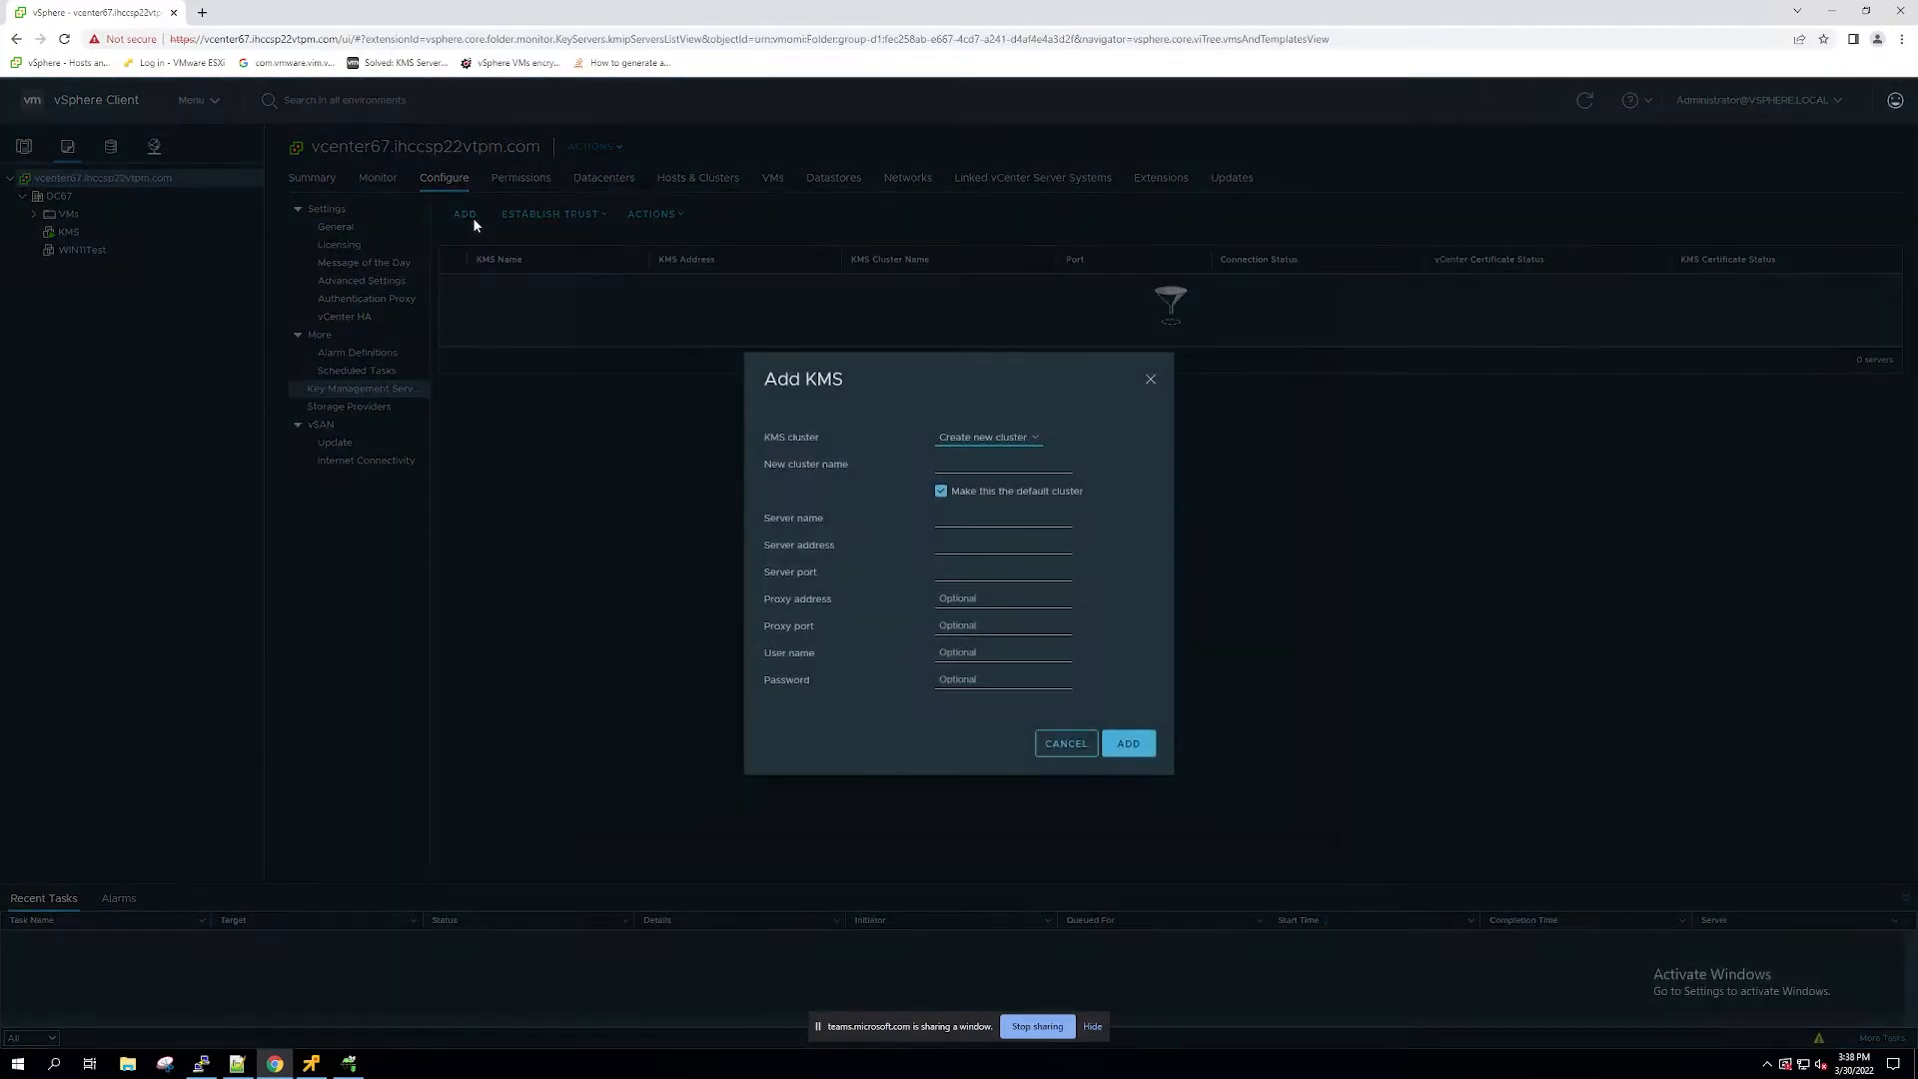
click(1011, 436)
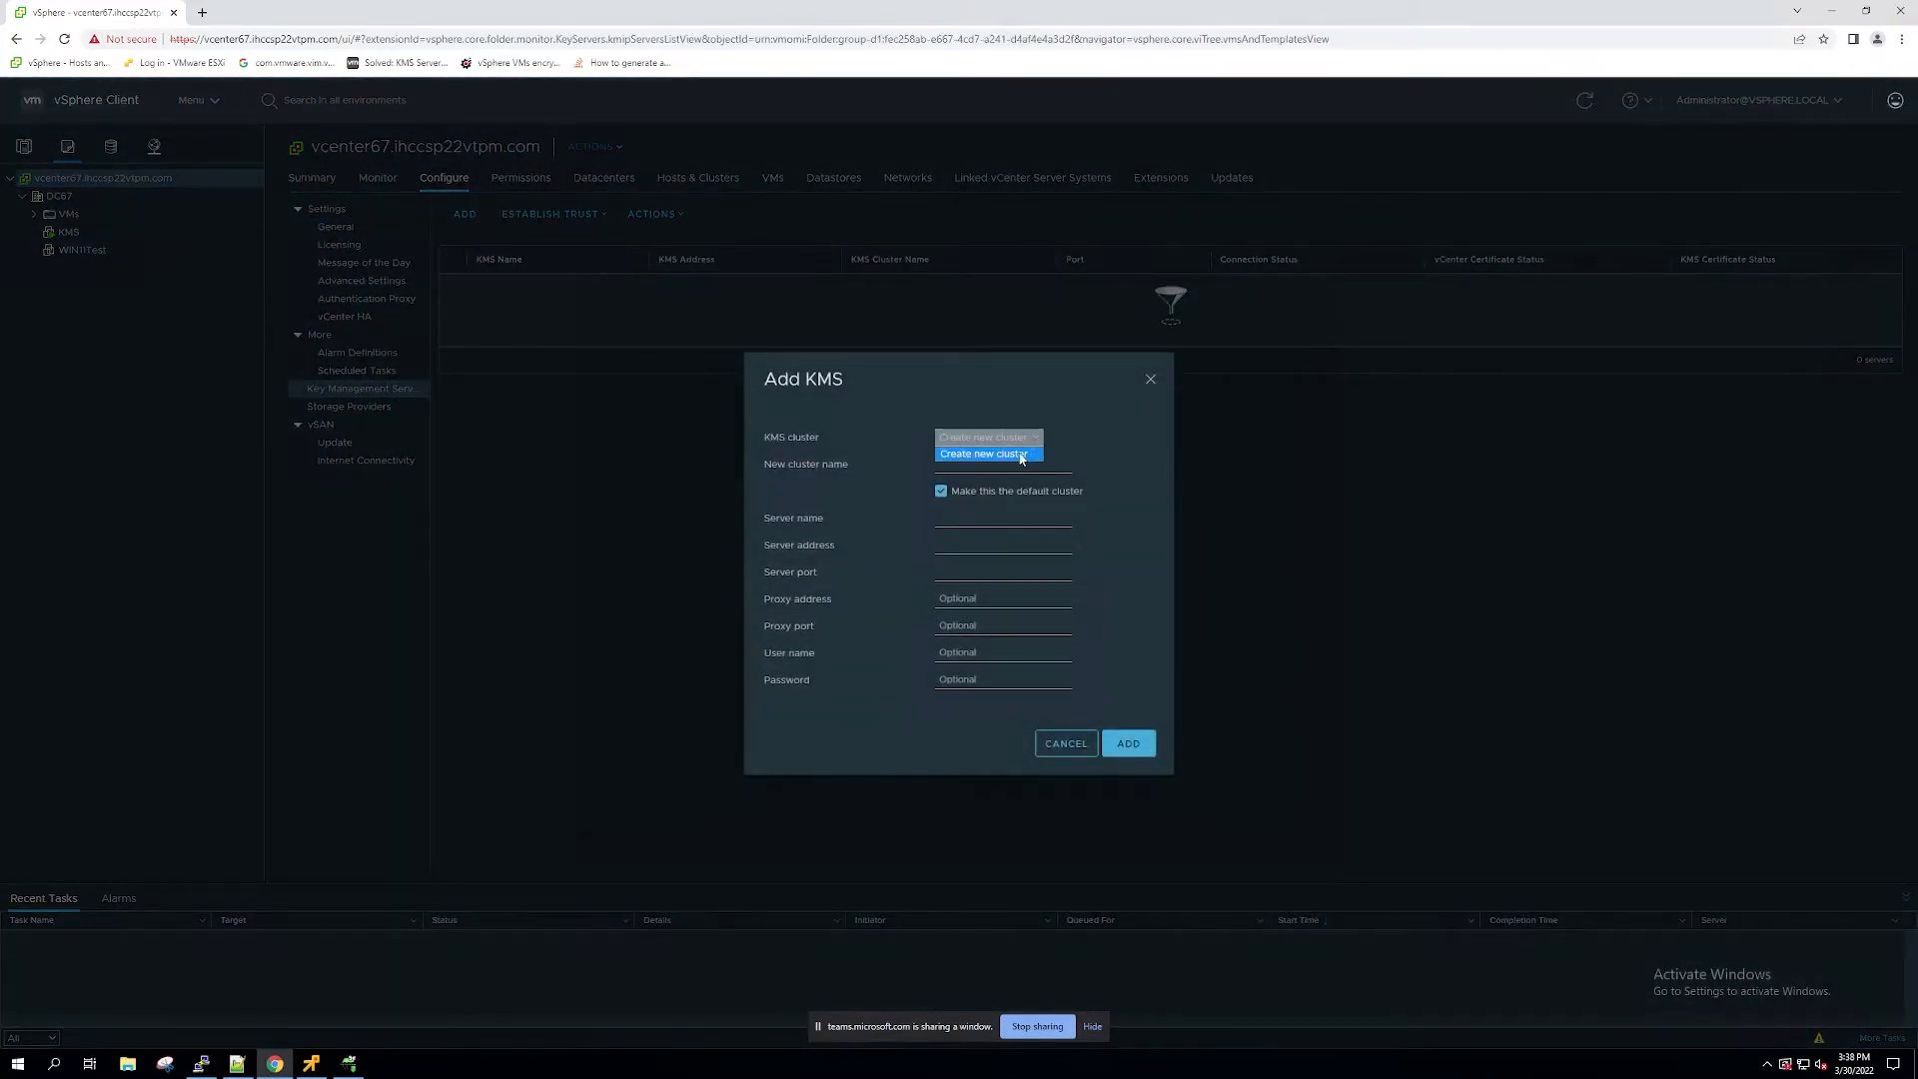
click(1014, 456)
click(1014, 461)
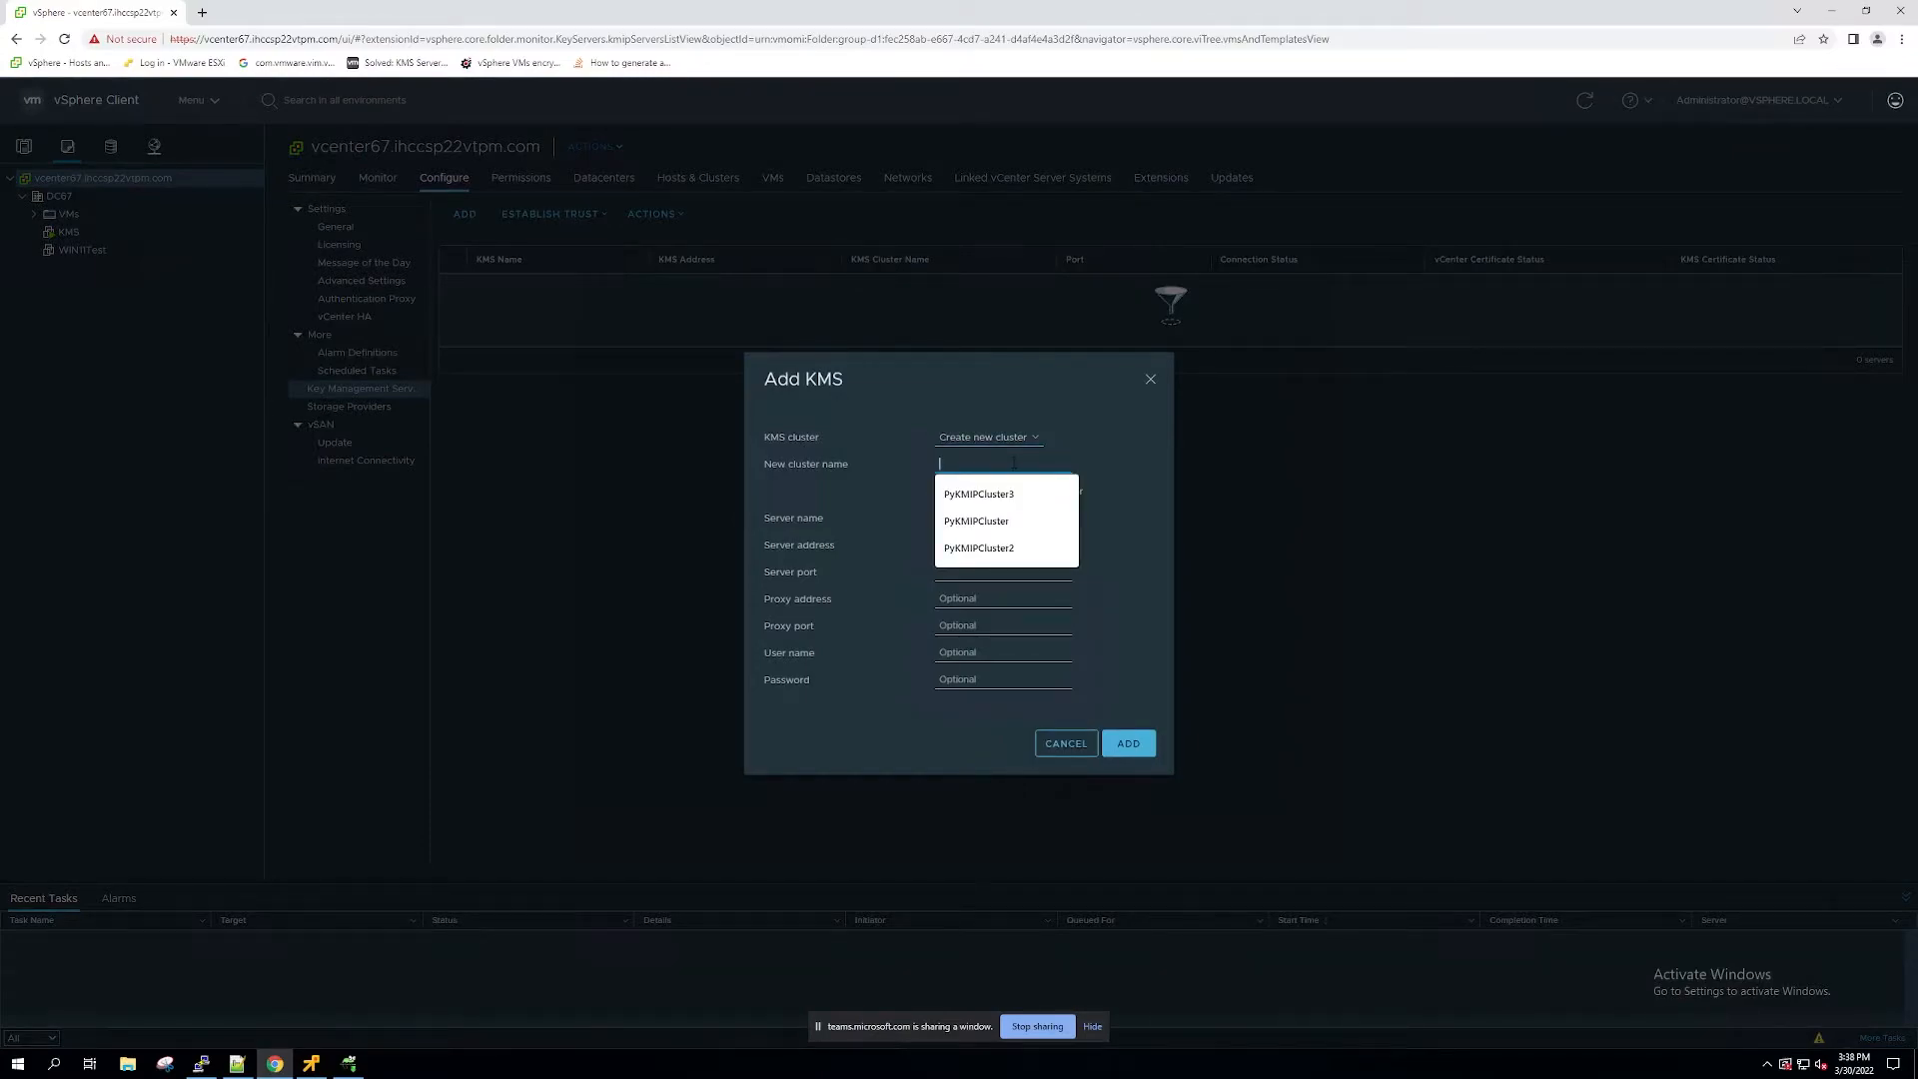
text(KMS1)
click(996, 516)
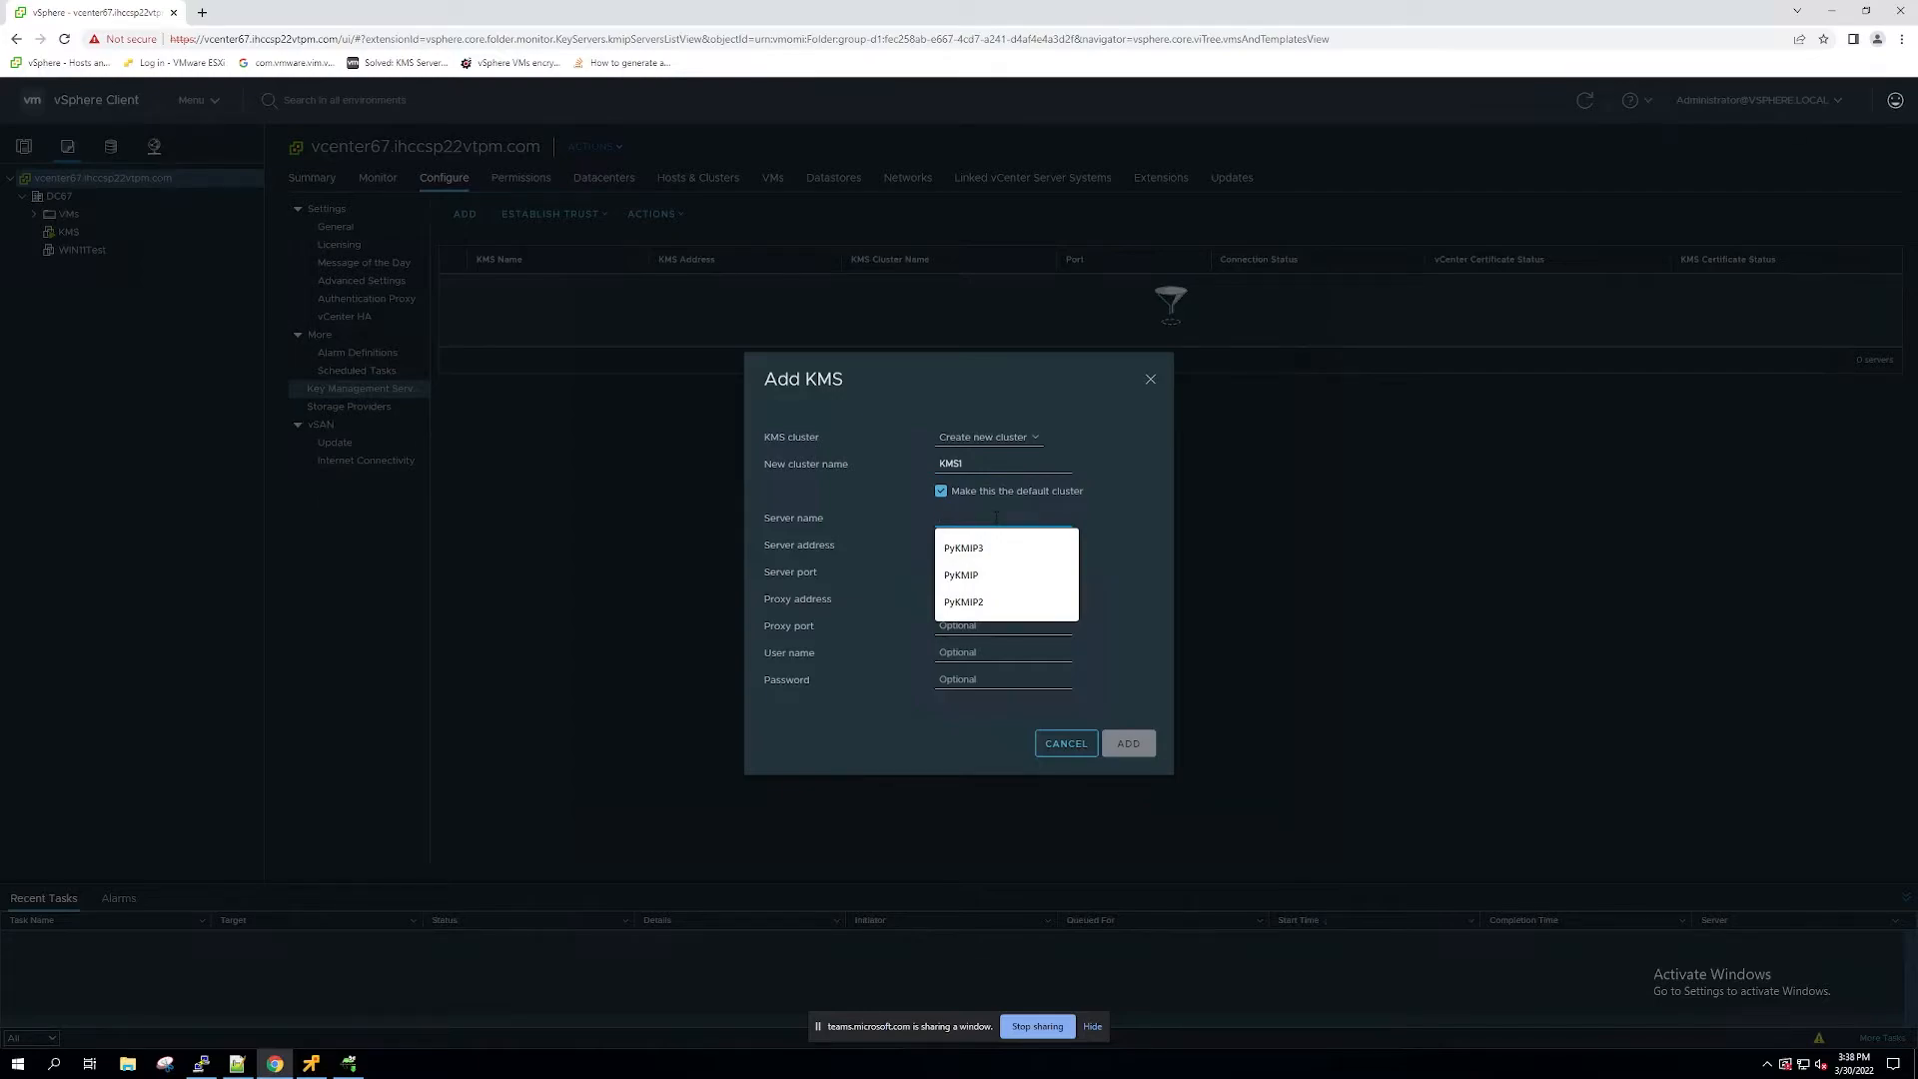
text(KMSServer1)
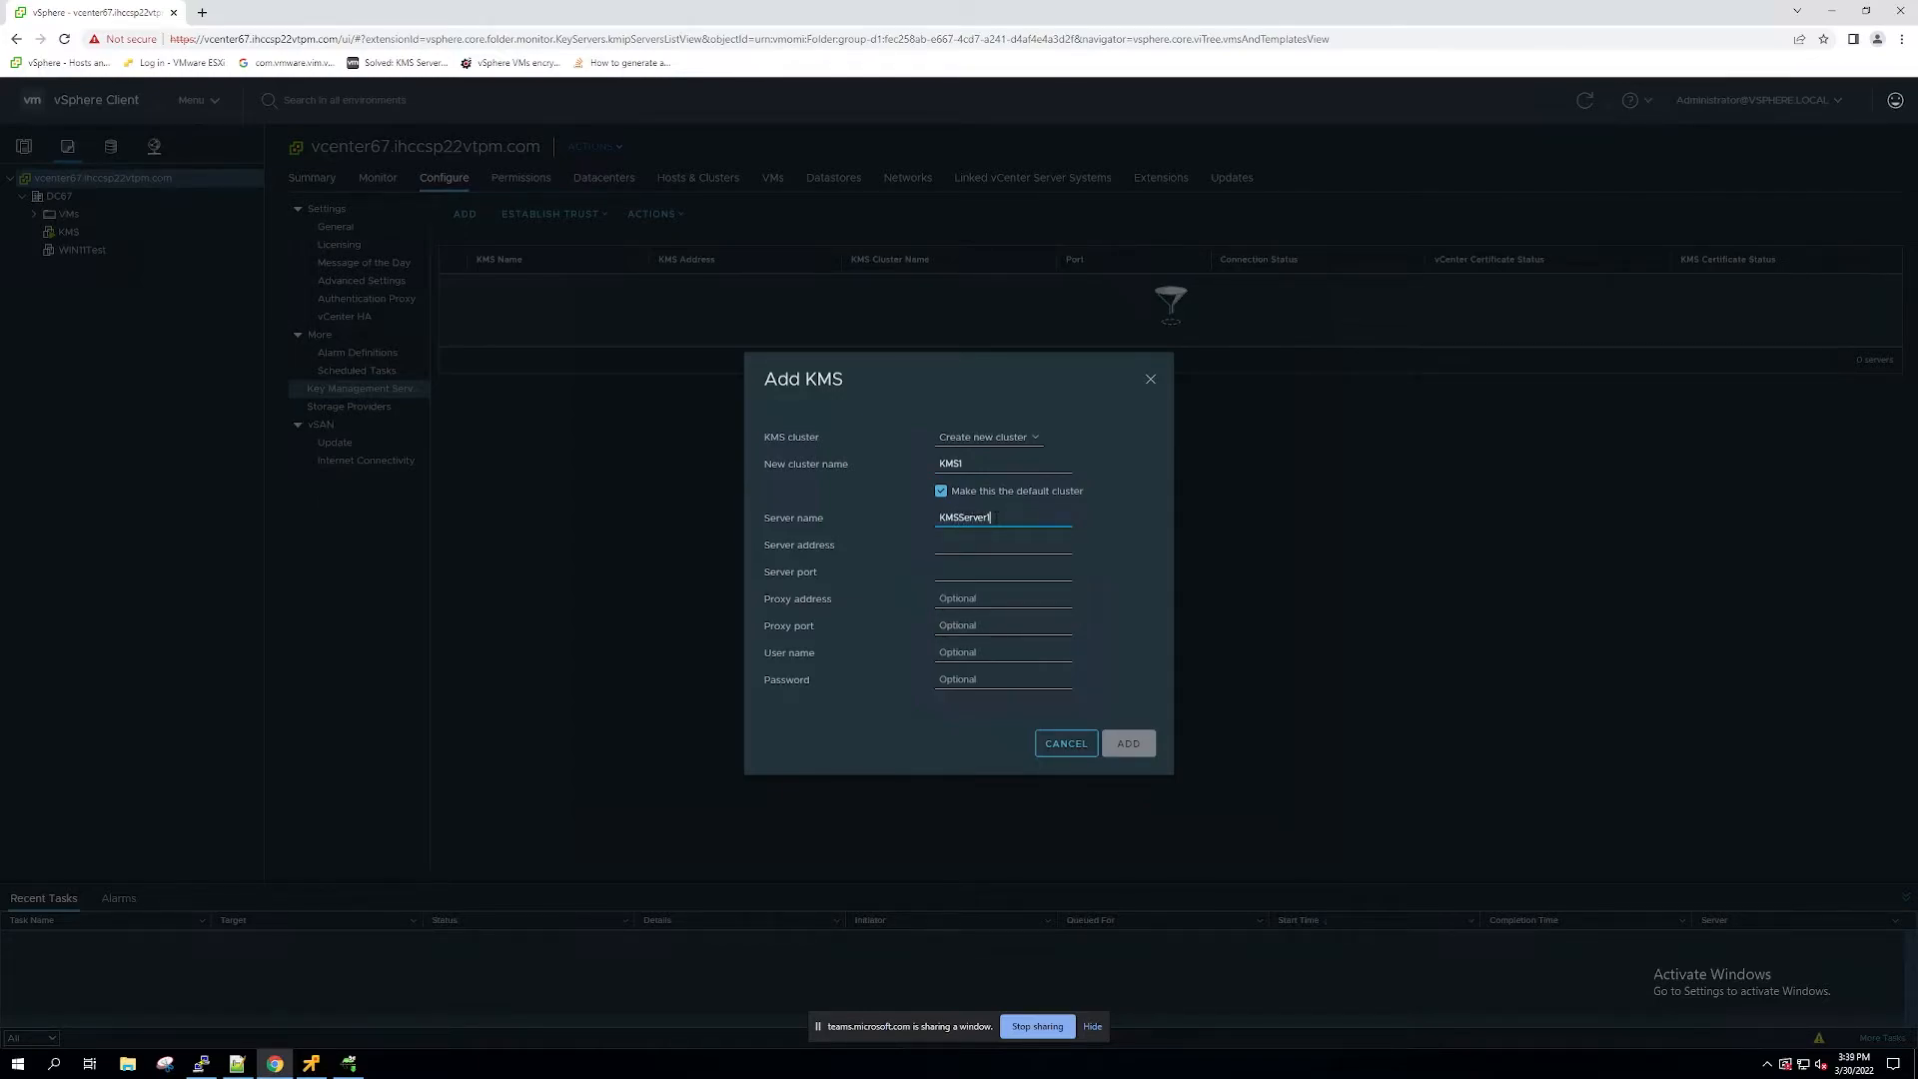
Step: Set the KMS server address to 172.17.204.50 and port to 5696, add the server and trust its certificate
click(992, 545)
text(172.17.204.50)
click(987, 571)
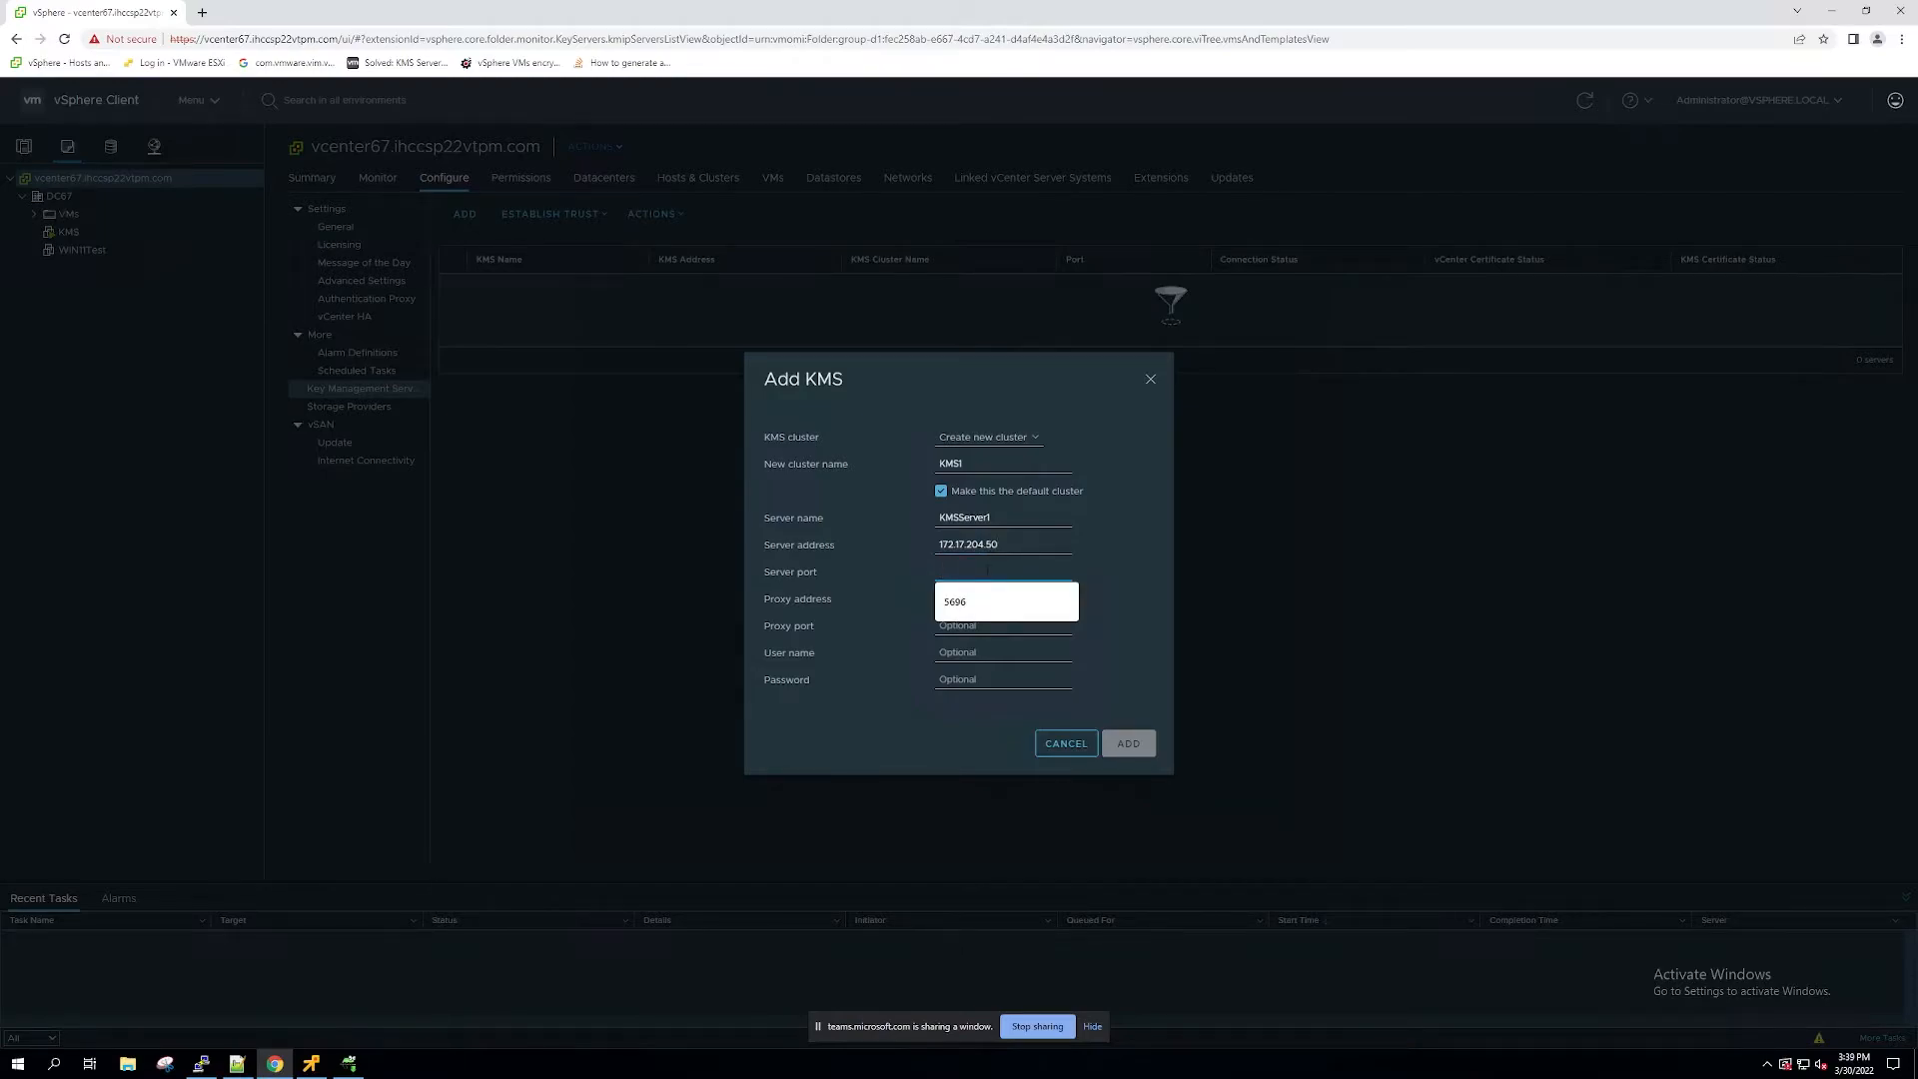
text(5696)
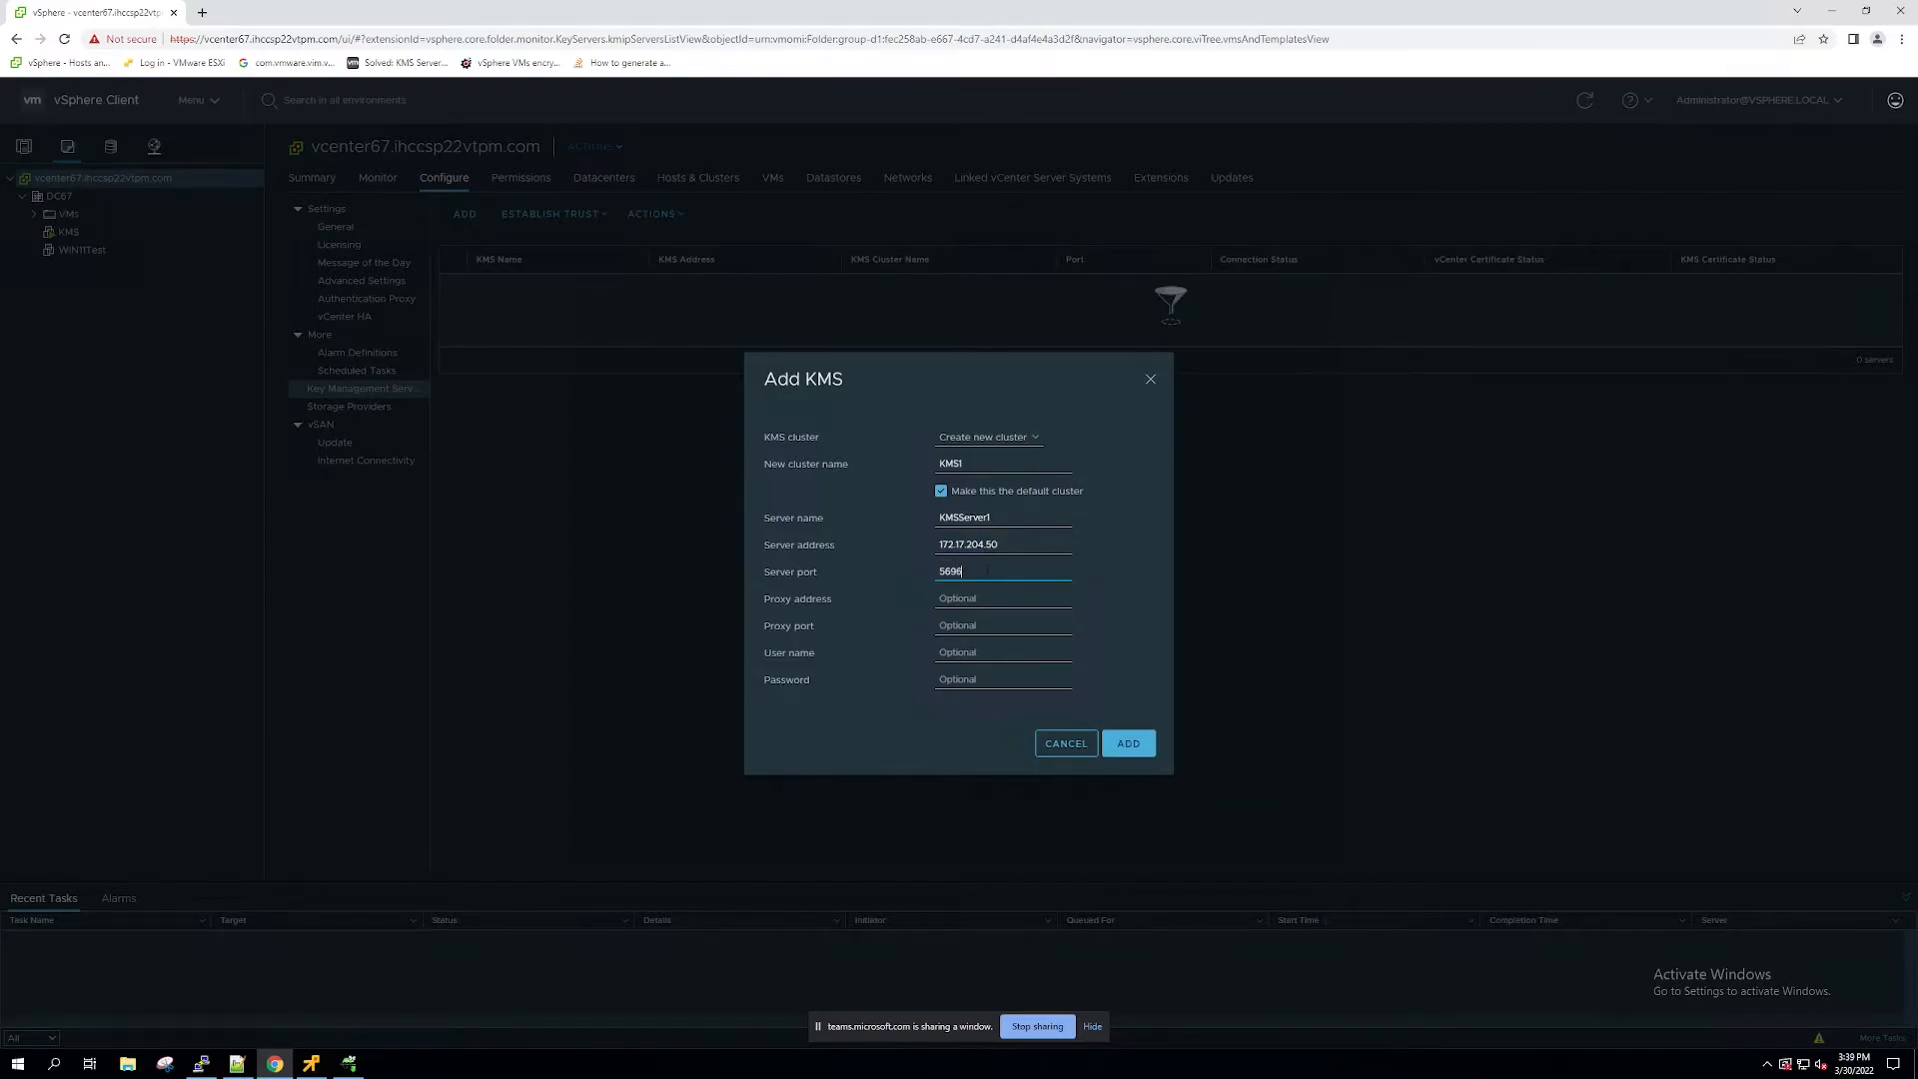
click(1148, 742)
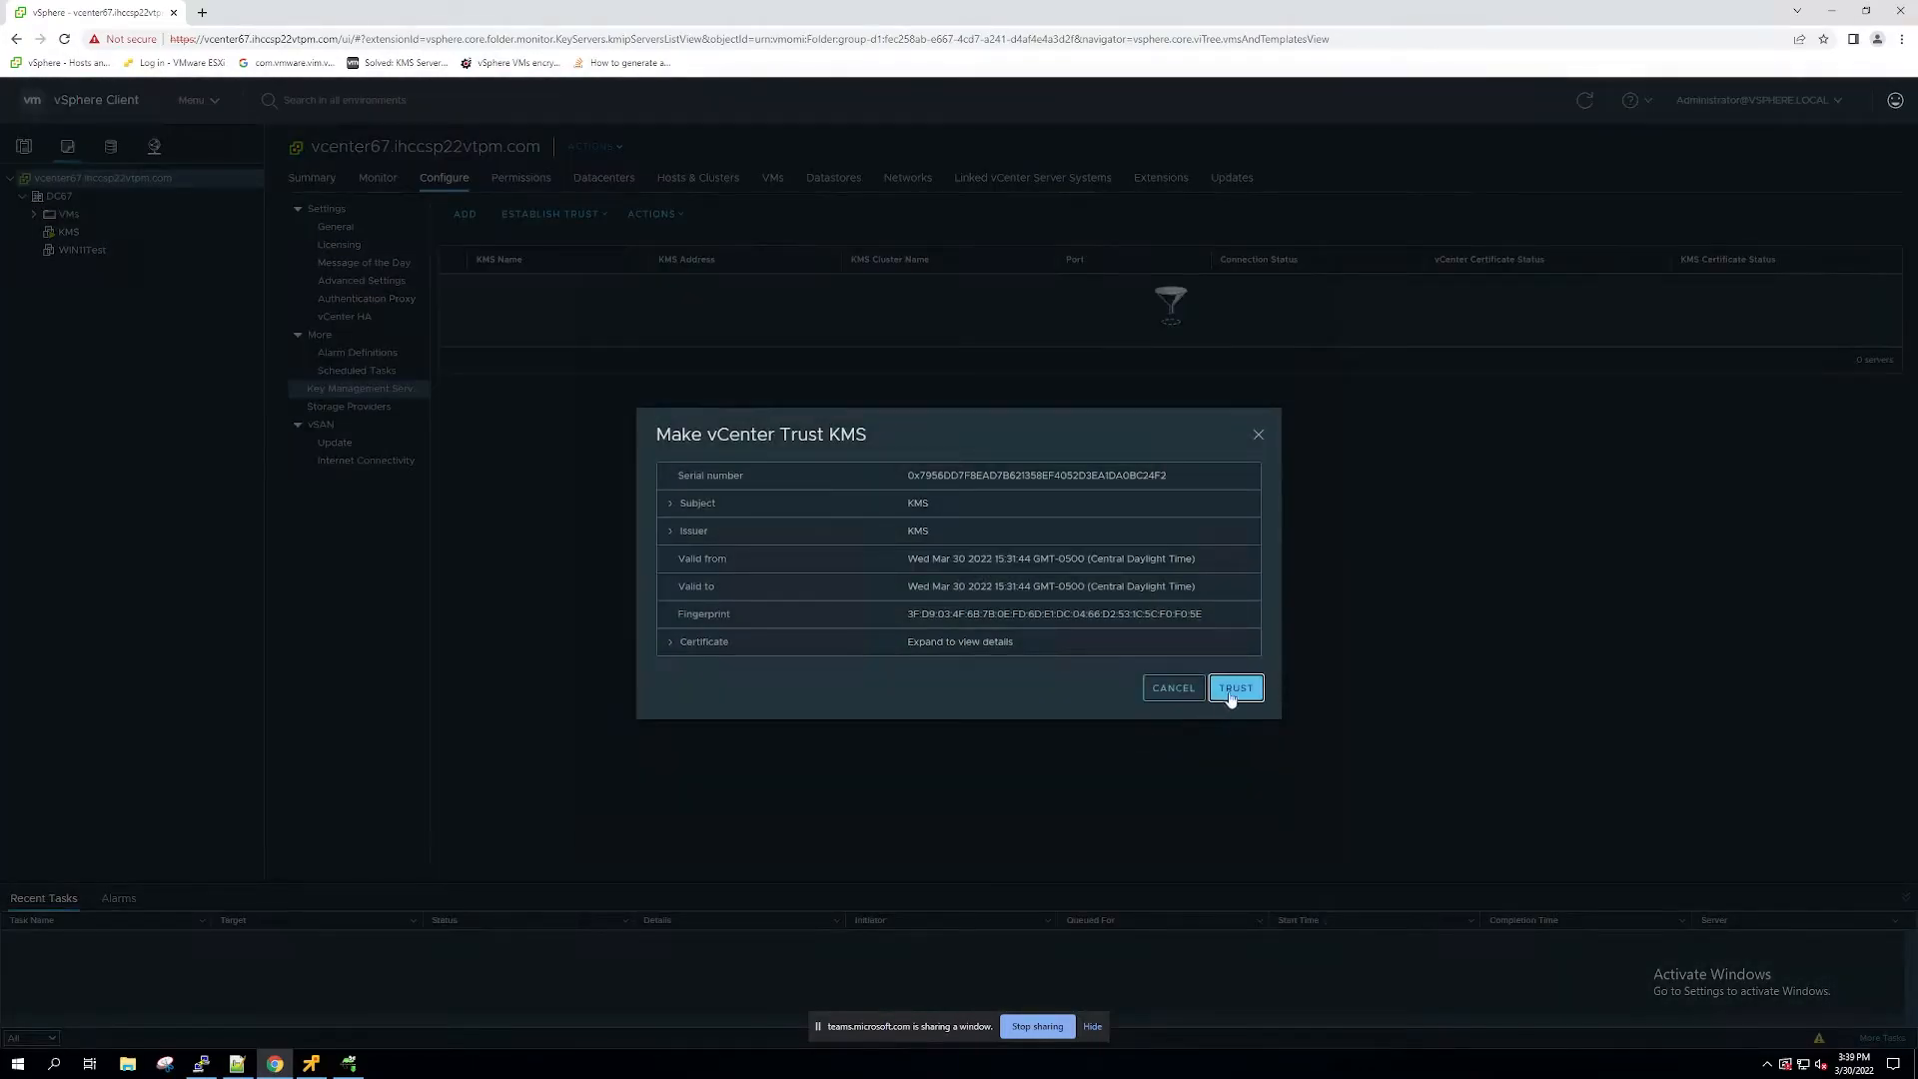
click(1235, 689)
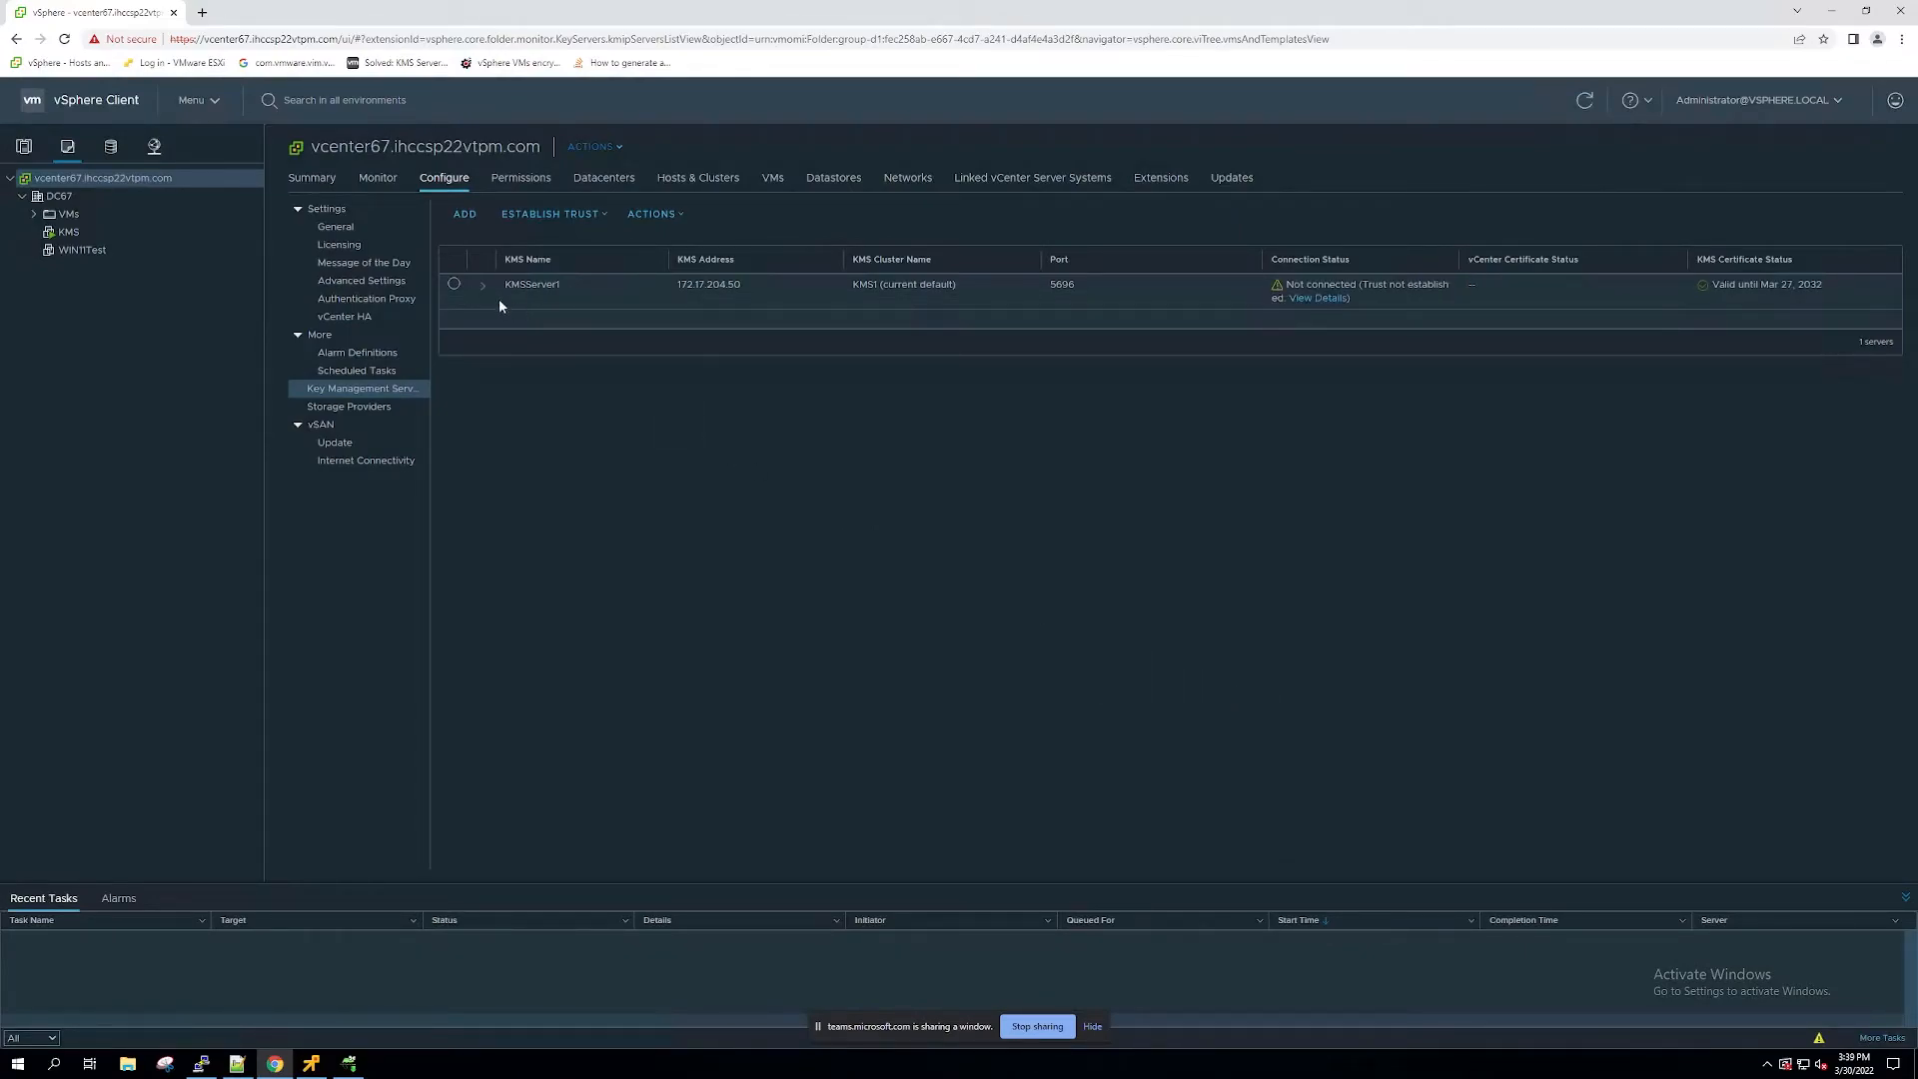
Step: Begin making KMSServer1 trust vCenter, choosing the KMS certificate and private key method
click(455, 285)
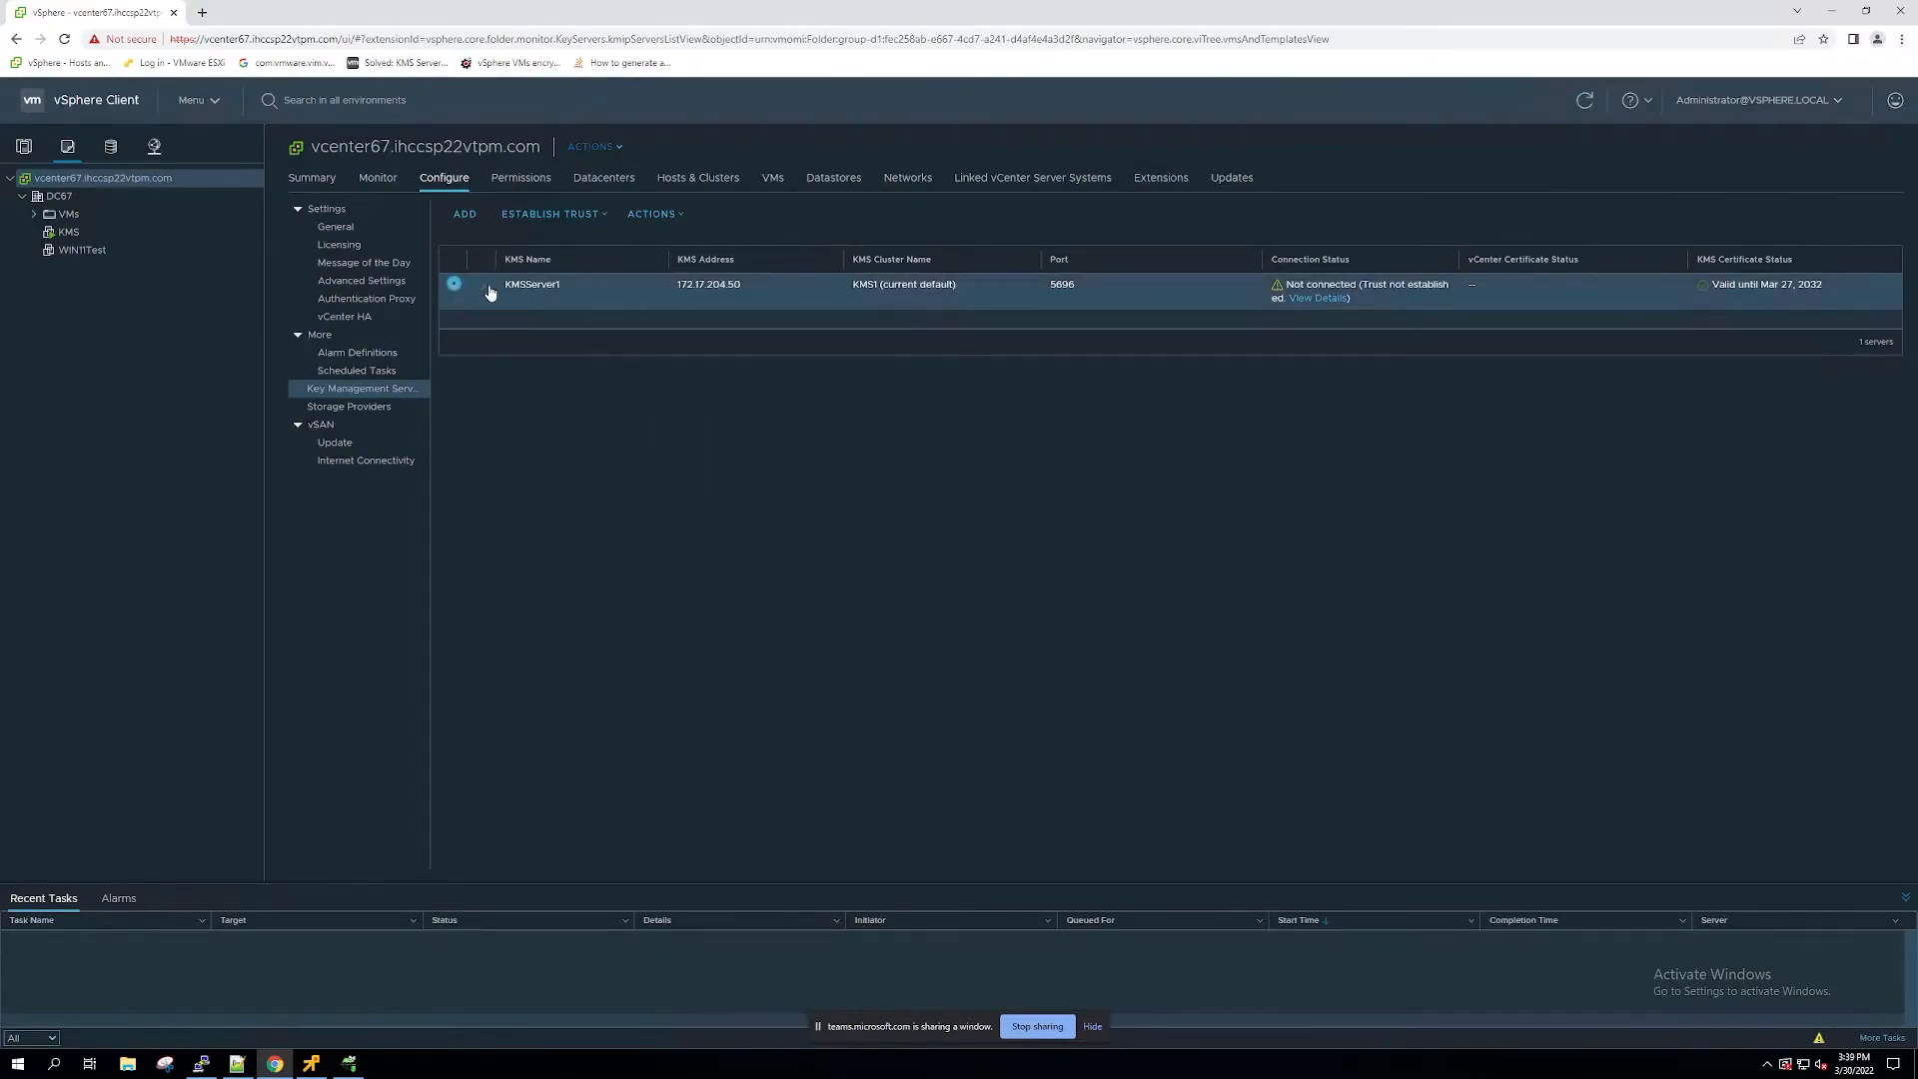
click(482, 284)
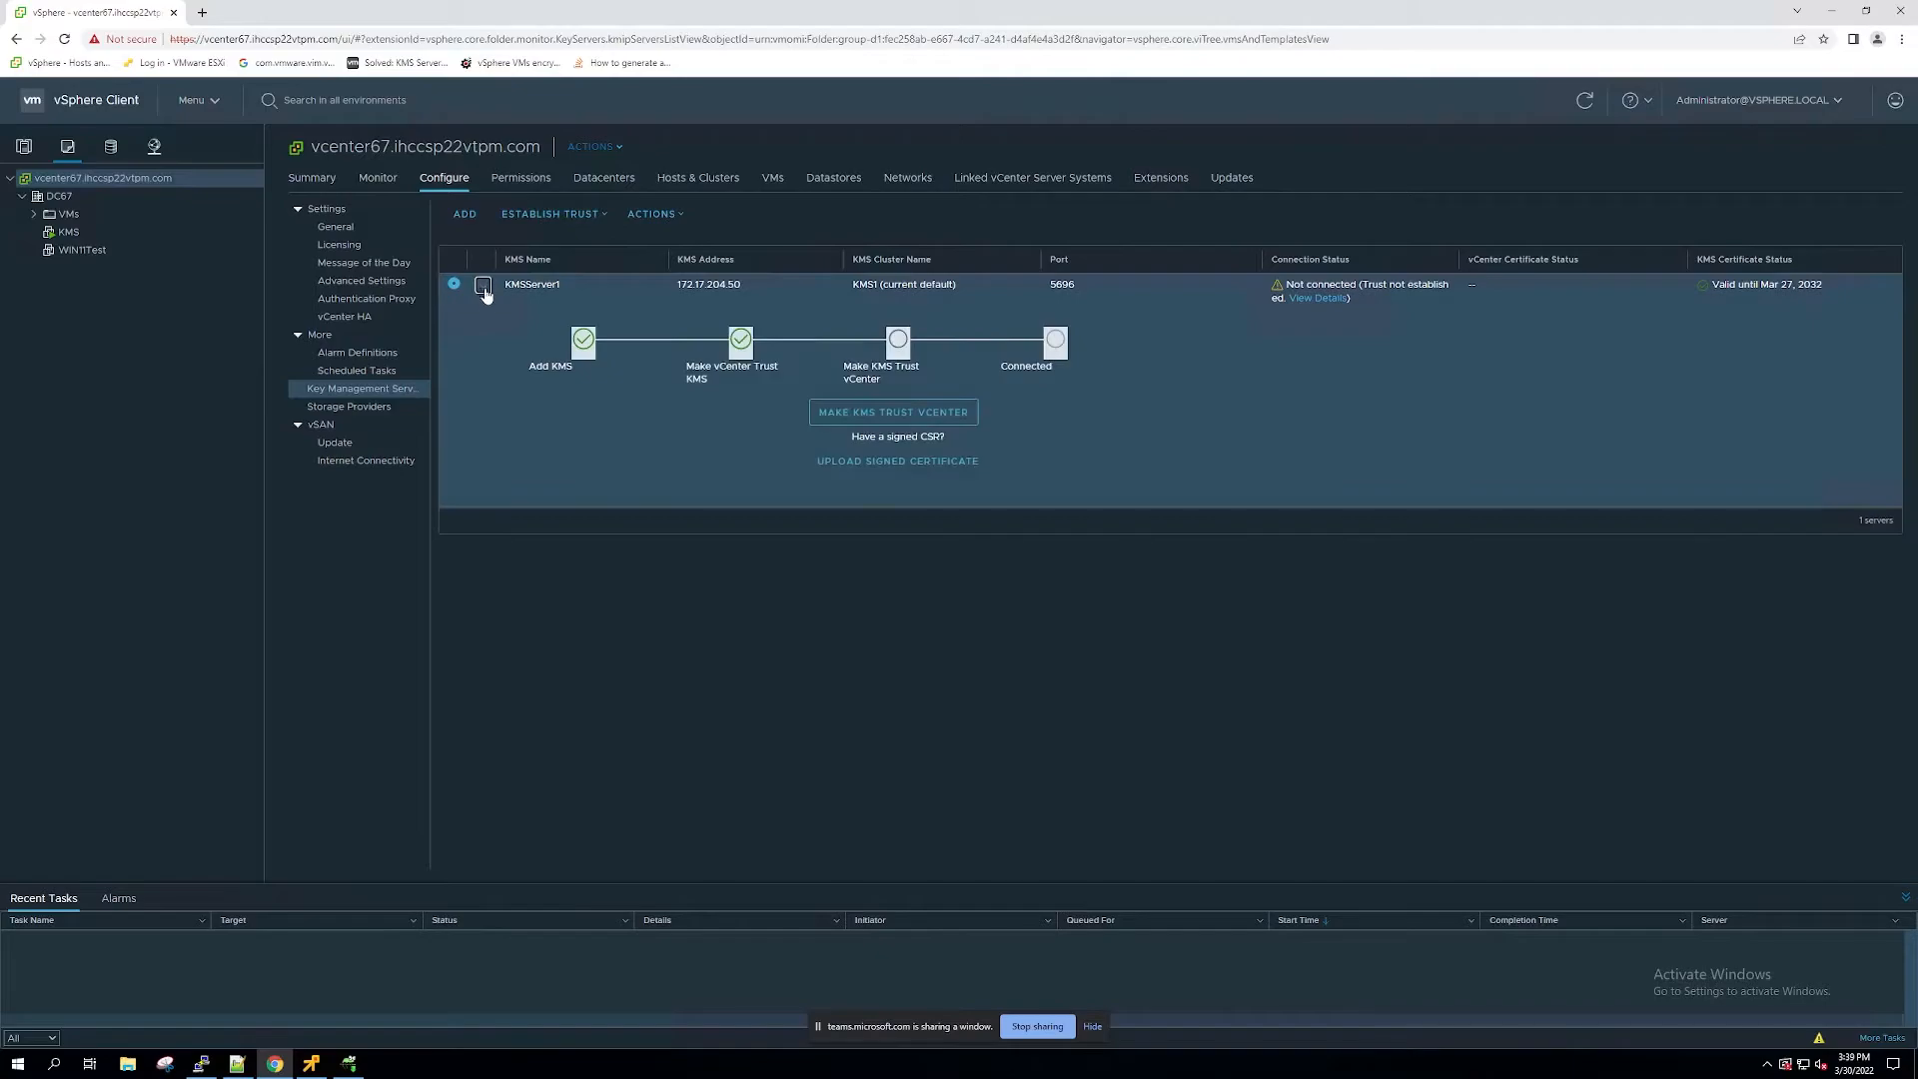
click(851, 414)
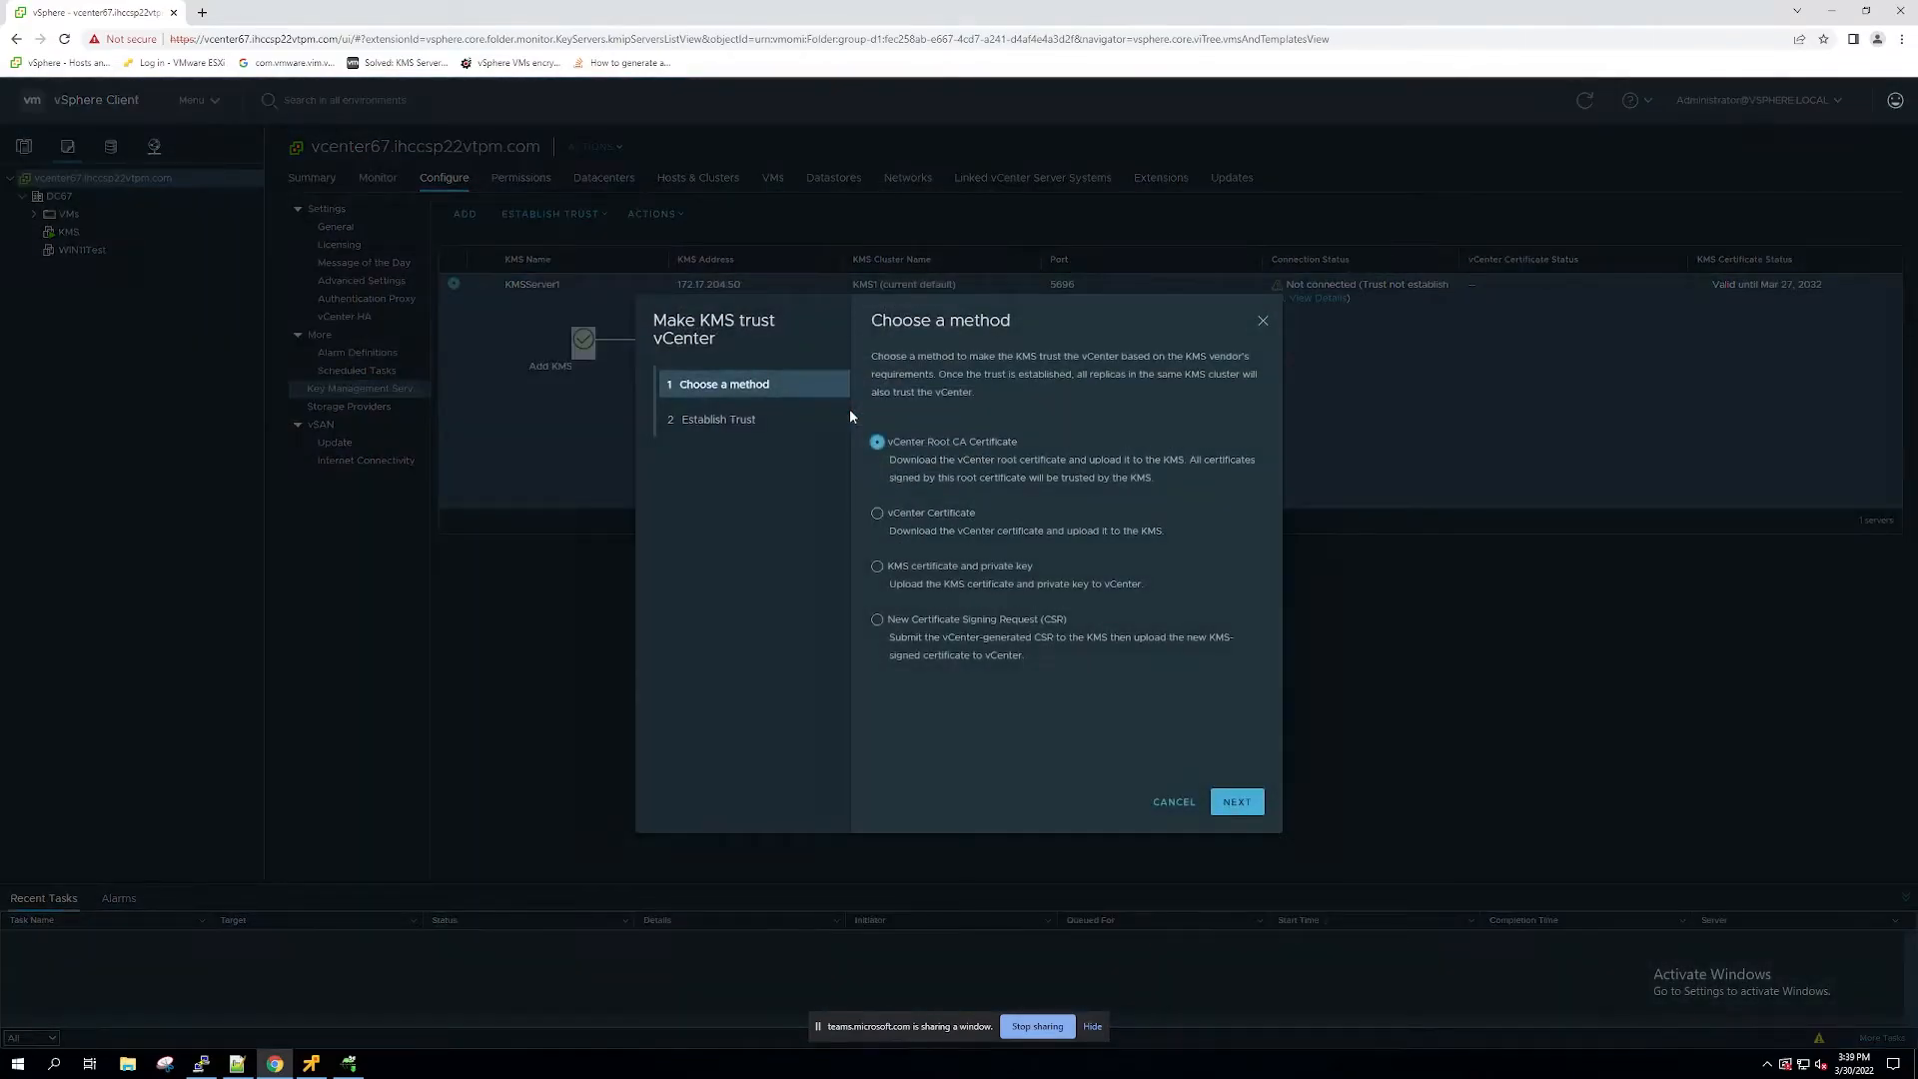
click(901, 568)
click(1237, 801)
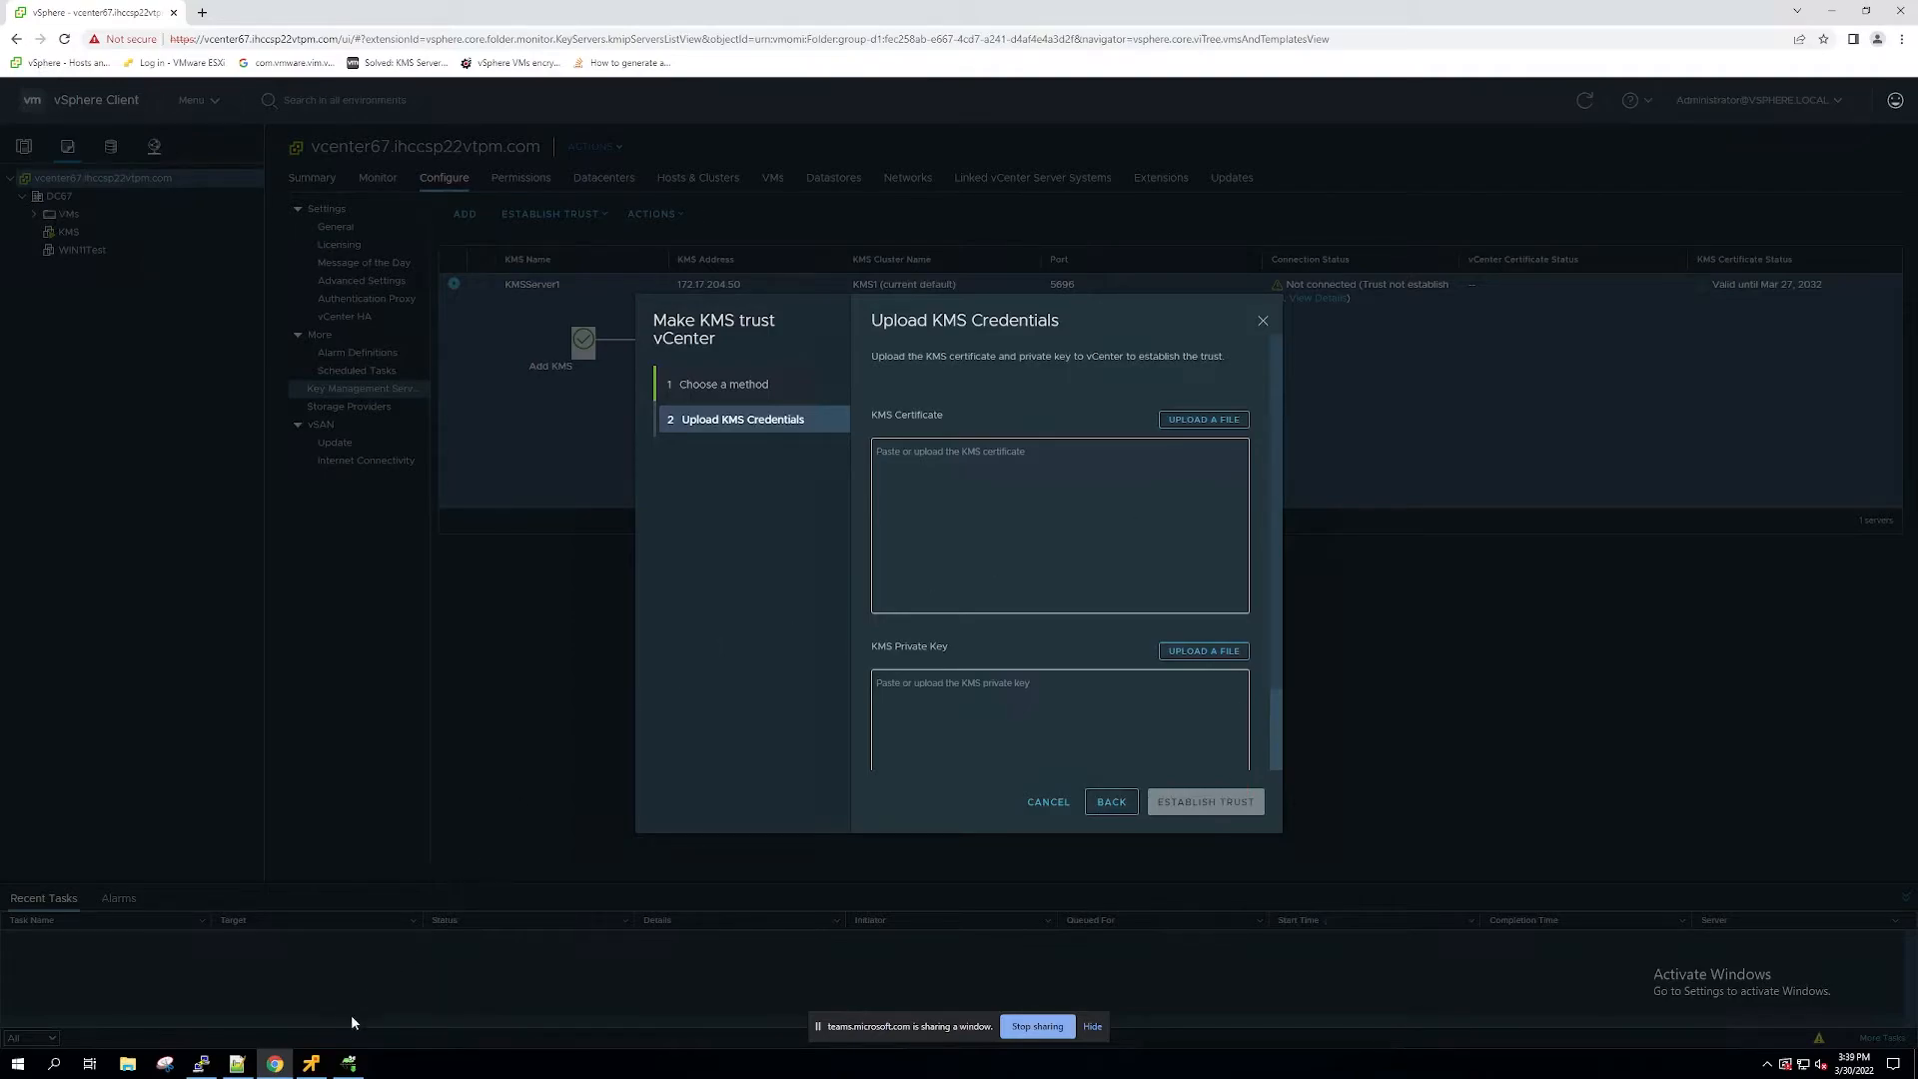
Step: Switch to the PuTTY terminal and print the contents of /etc/ssl/certs/selfsigned.crt
click(201, 1065)
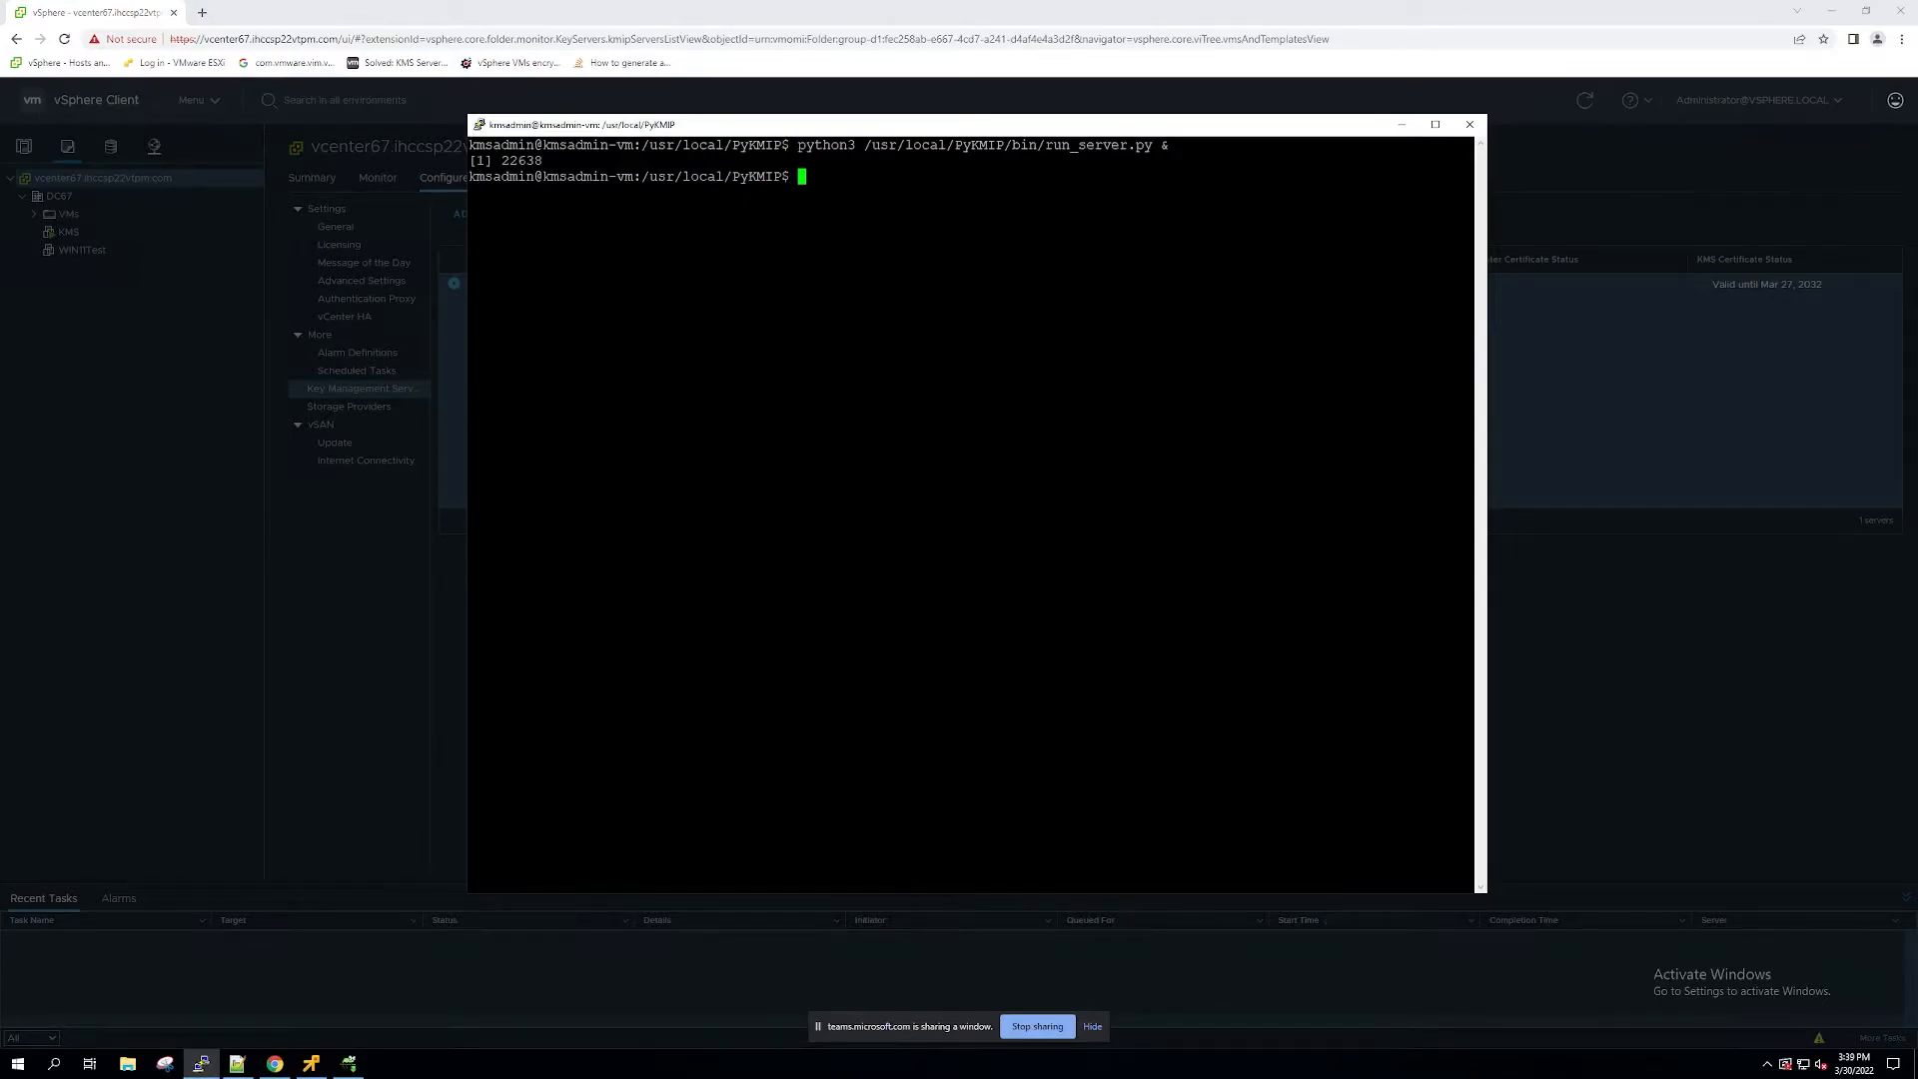
right_click(771, 398)
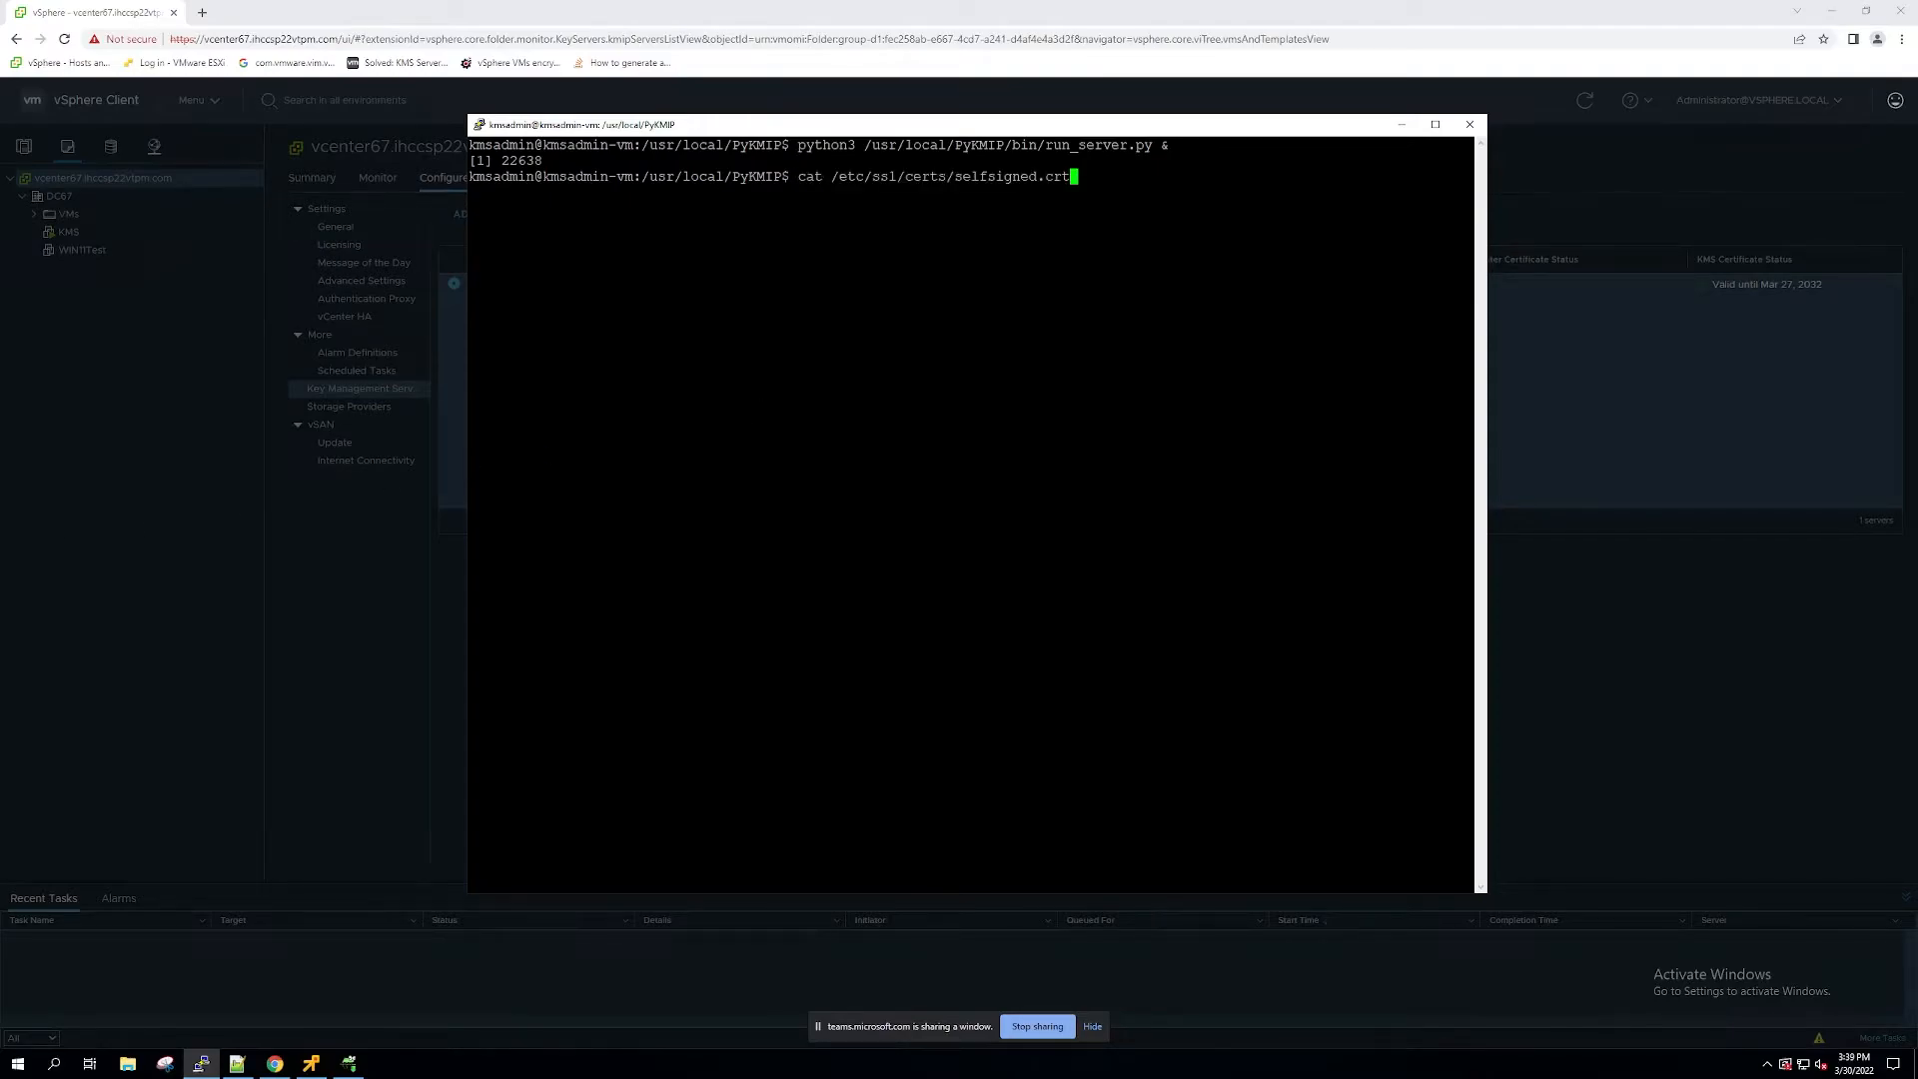
key(Return)
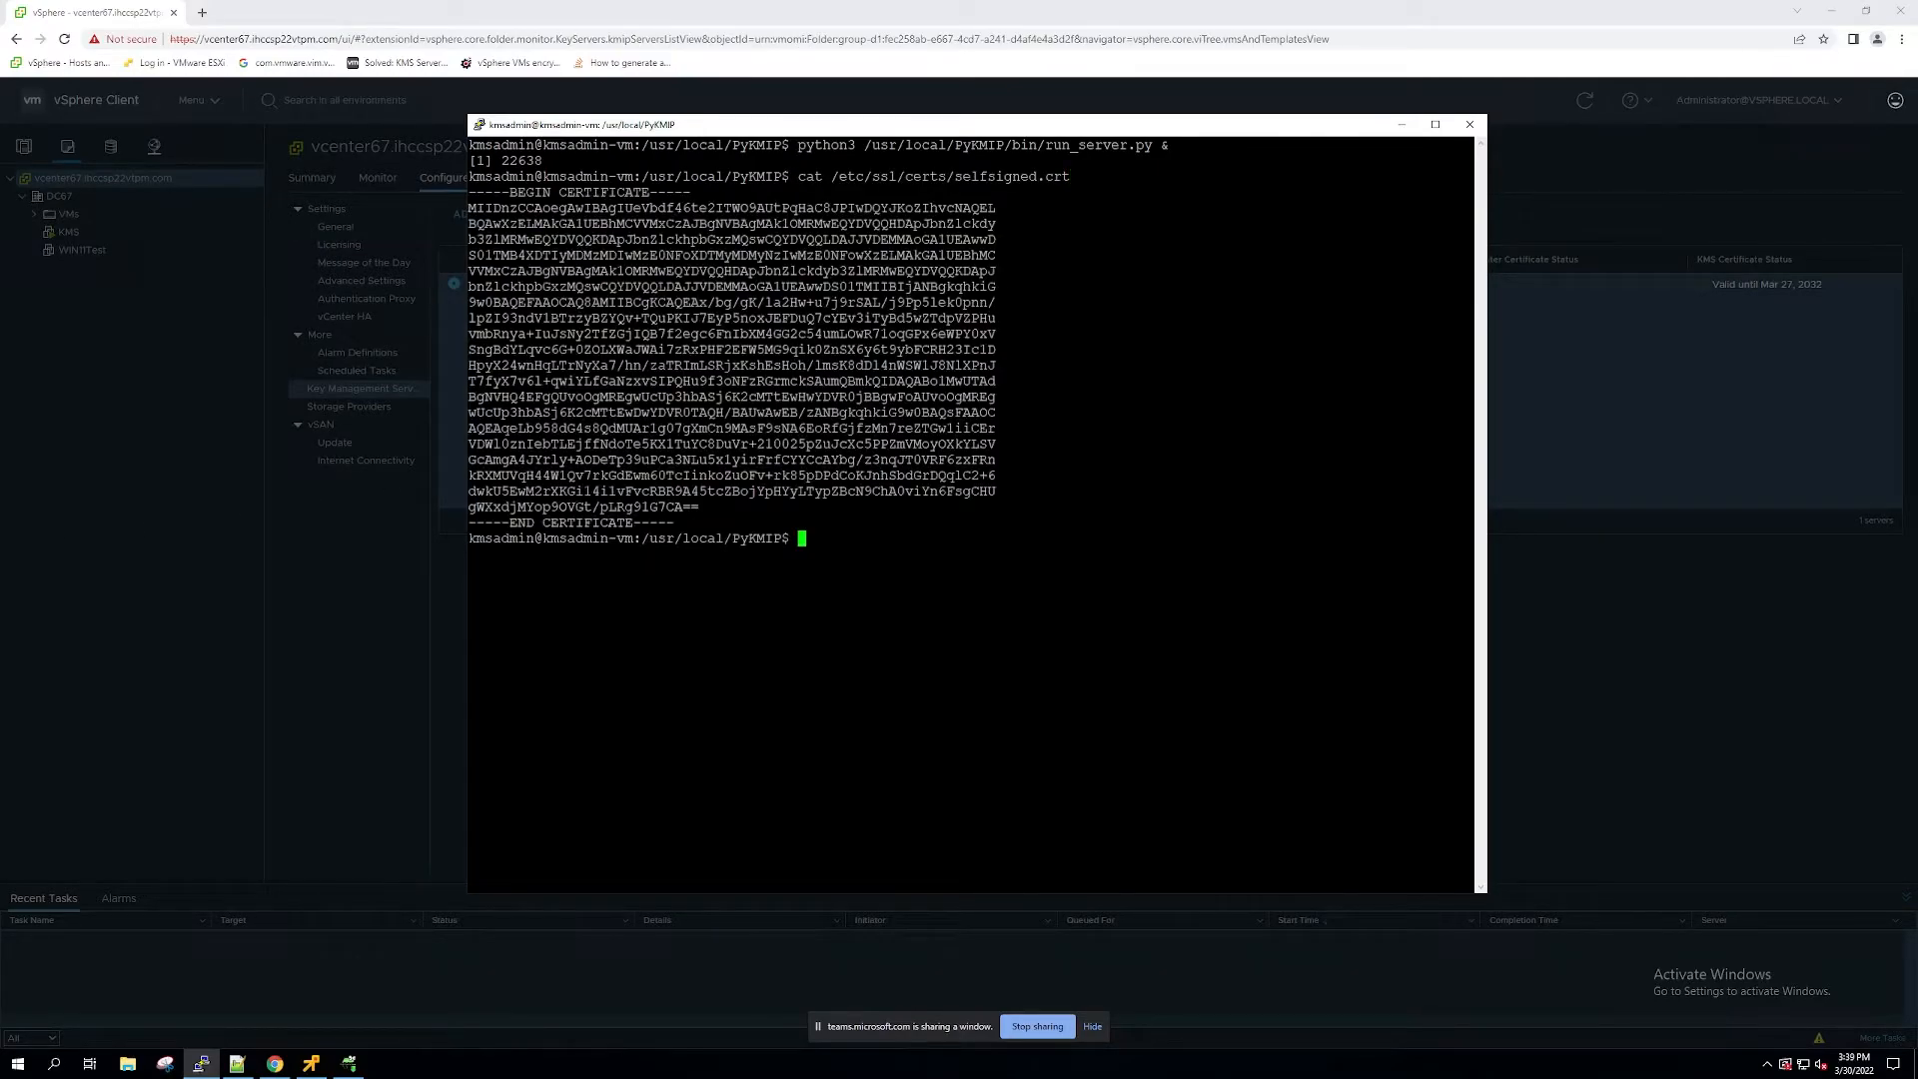
drag(469, 192, 740, 522)
right_click(740, 522)
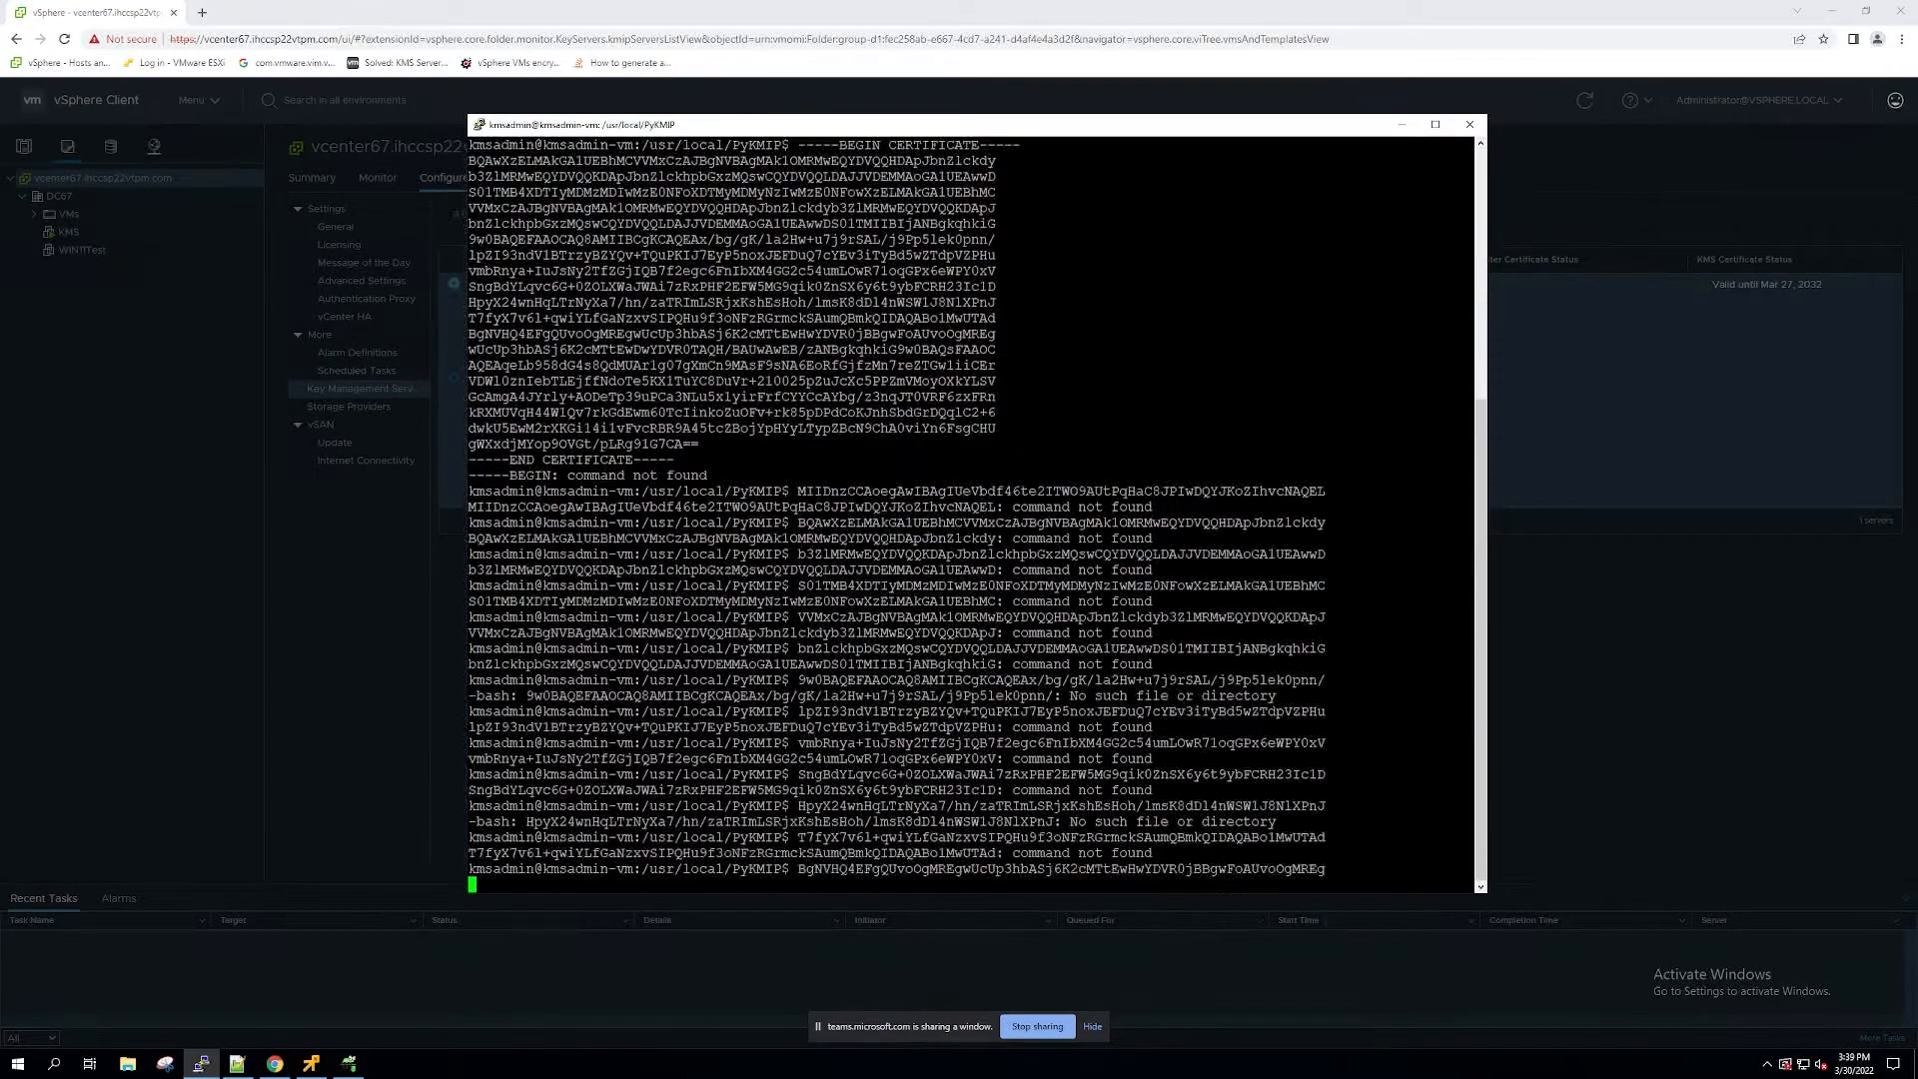
key(Return)
key(Return)
key(Return)
text(clear)
key(Return)
key(Return)
key(Up)
key(Up)
key(Up)
key(Down)
key(Down)
key(Down)
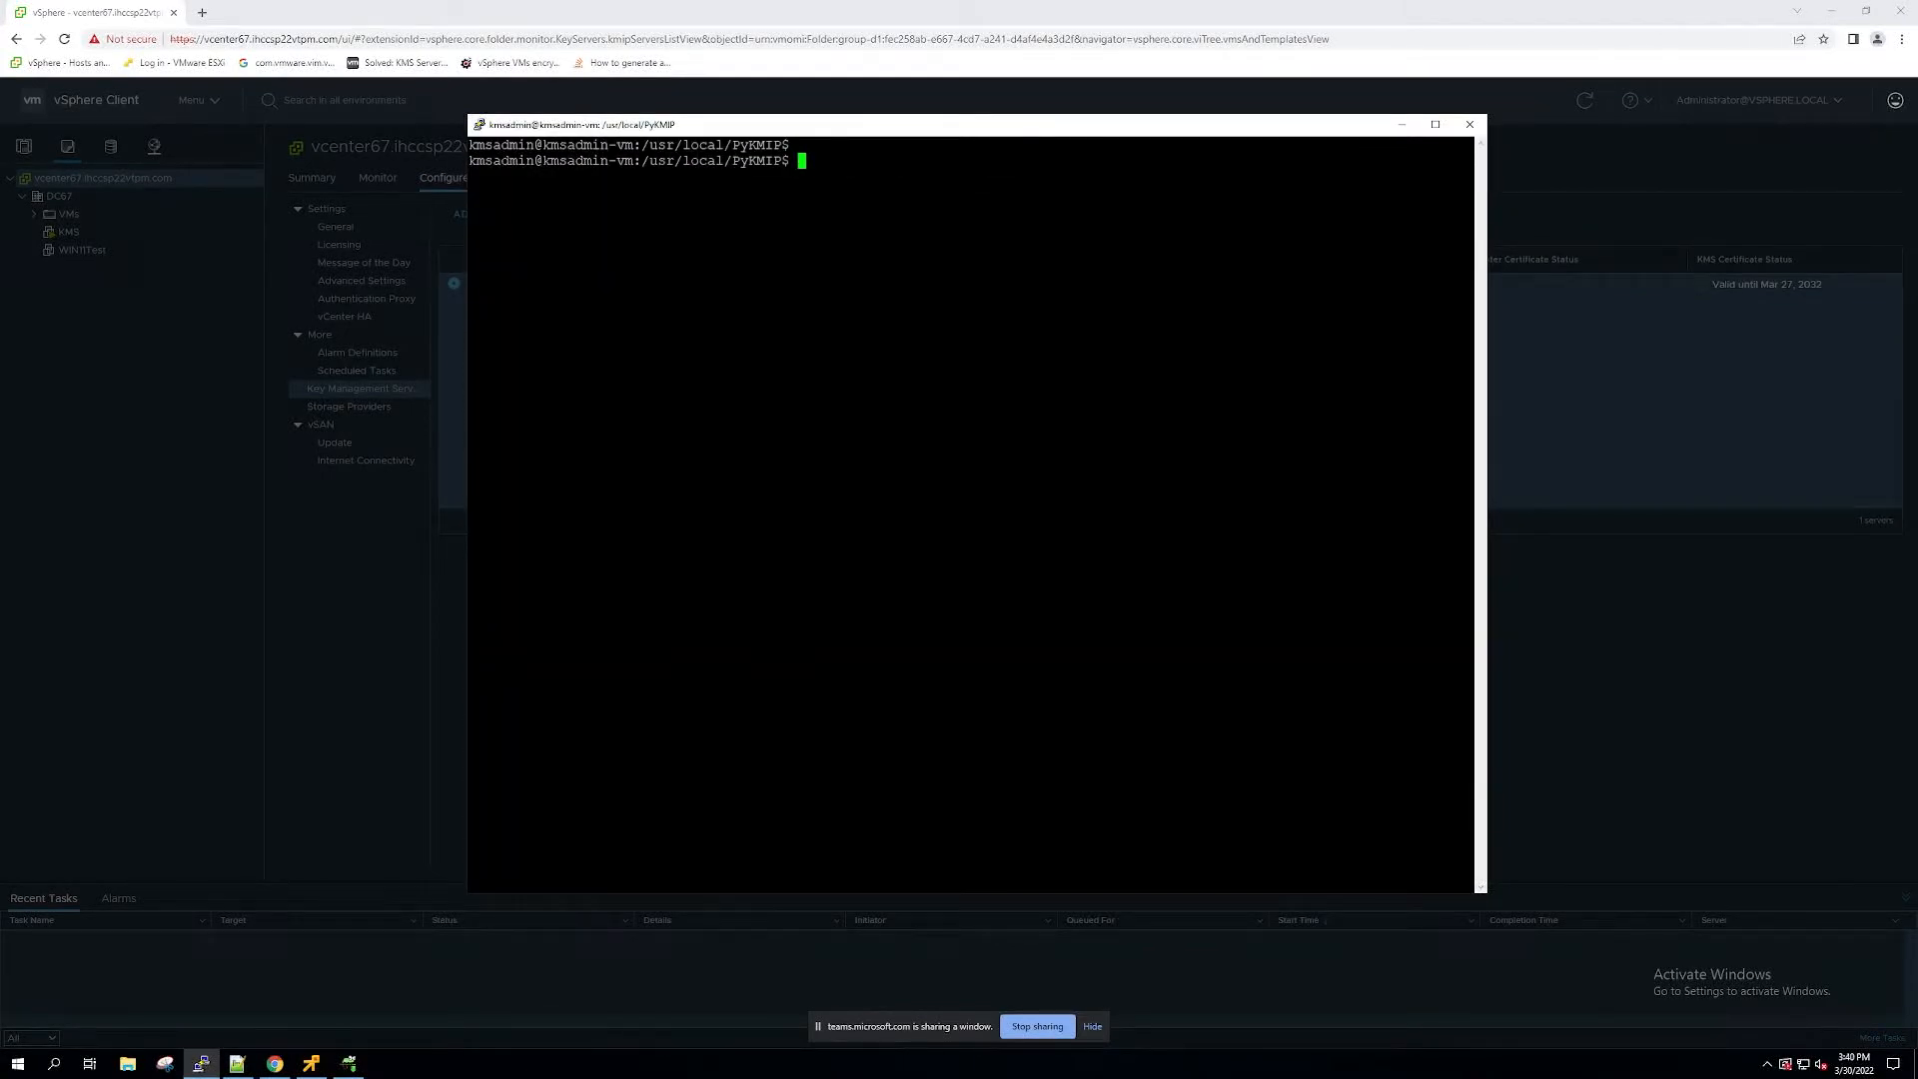
Step: Print /etc/ssl/certs/selfsigned.crt again and copy the full certificate text into a new Notepad++ document
right_click(739, 522)
key(Return)
drag(470, 177, 679, 509)
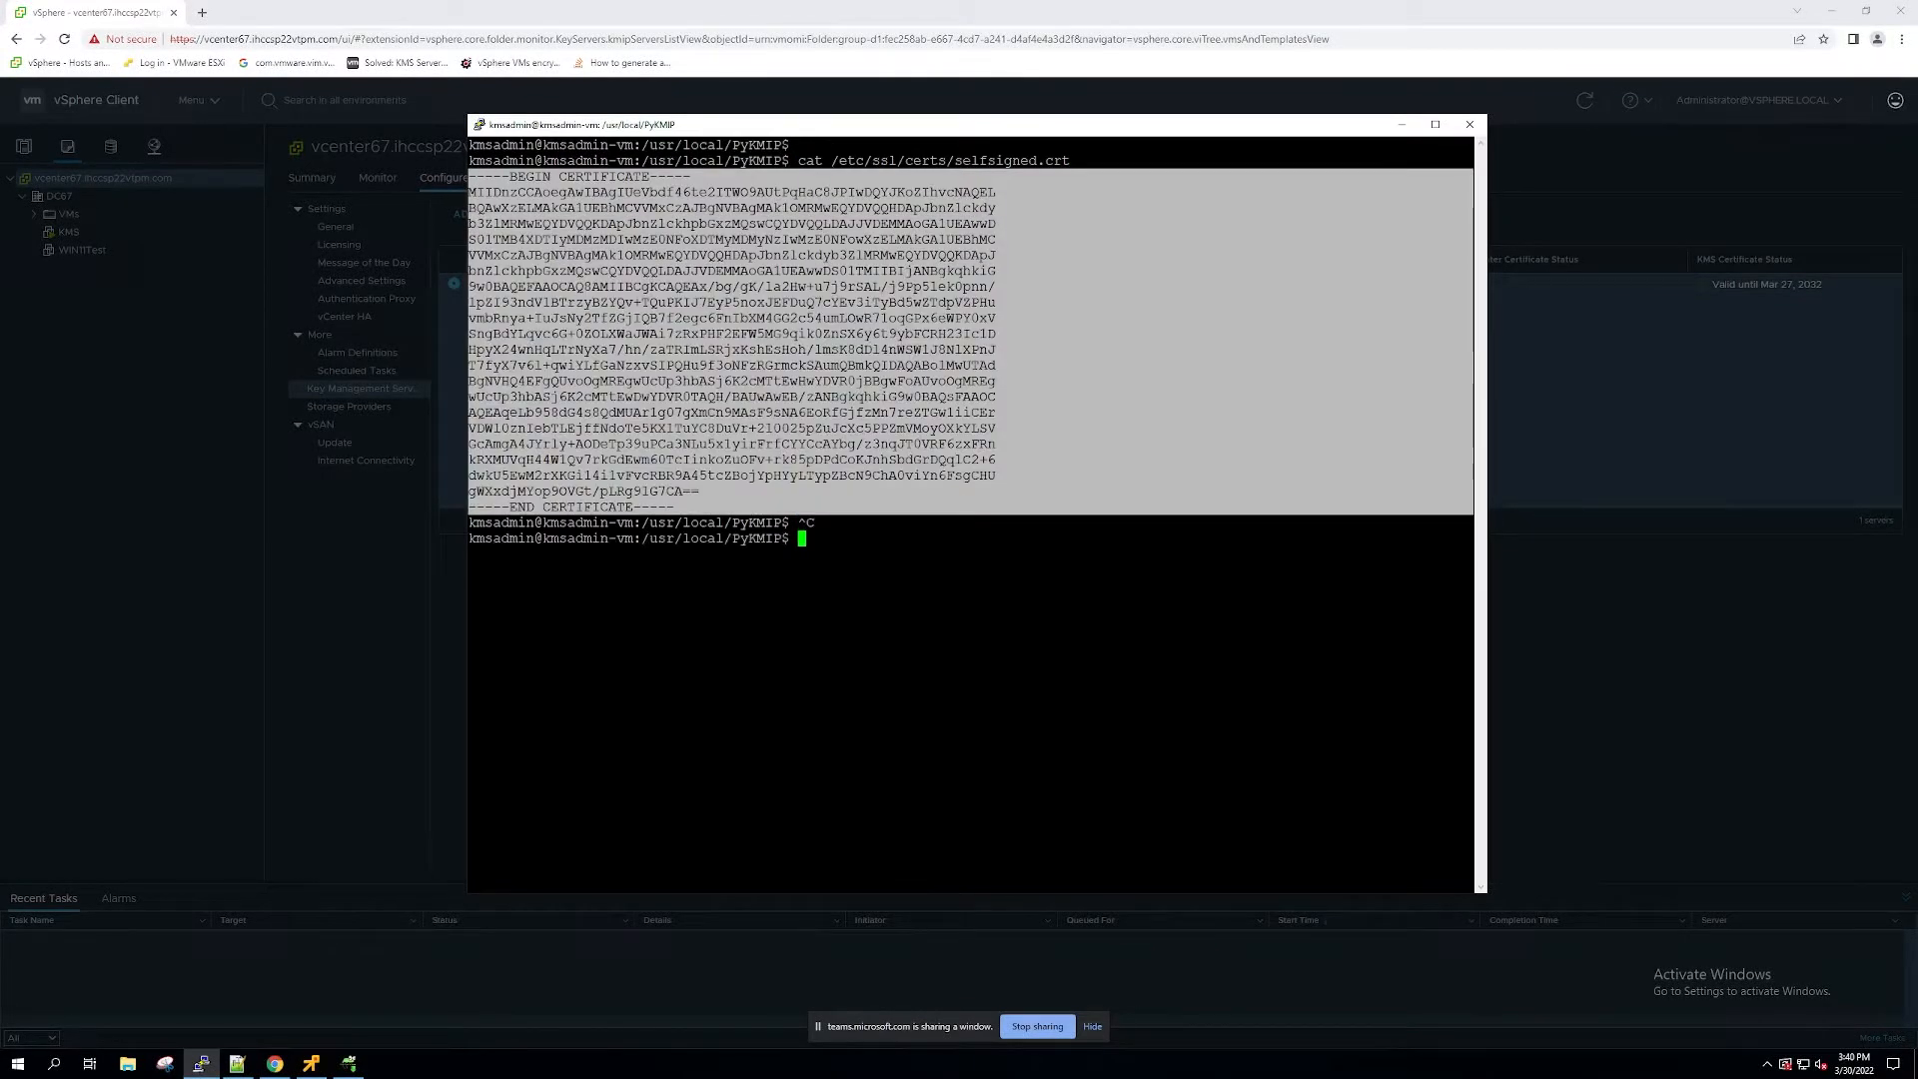
click(237, 1063)
key(ctrl+n)
key(ctrl+v)
Step: Print /etc/ssl/private/selfsigned.key in the terminal and paste the private key into another new Notepad++ document
click(1006, 643)
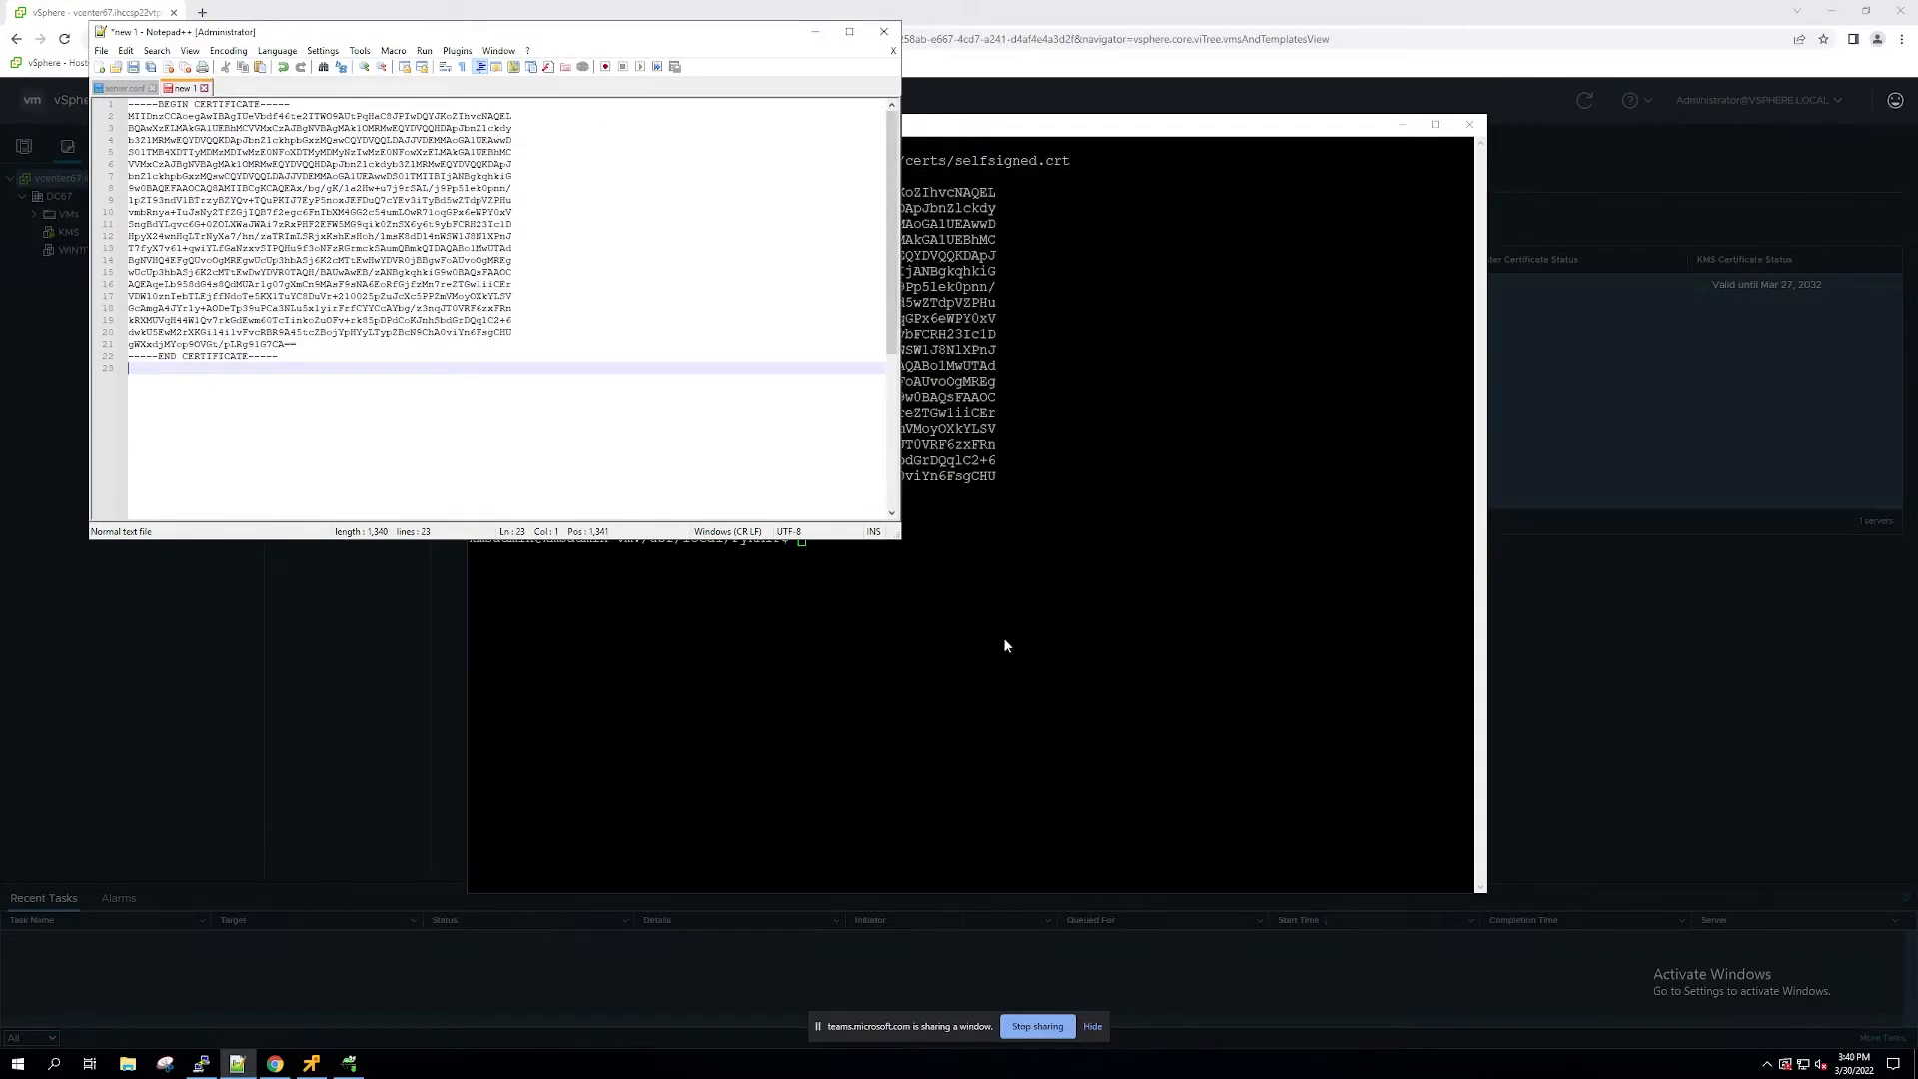
text(clear)
key(Return)
text(cat /etc/ssl/private/selfsigned.key)
key(Return)
drag(469, 161, 683, 587)
key(ctrl+c)
click(99, 67)
key(ctrl+v)
Step: Copy the certificate text from Notepad++ into the KMS Certificate field in vSphere Client and remove the trailing empty line
click(186, 88)
key(ctrl+a)
key(ctrl+c)
click(275, 1063)
click(987, 481)
key(ctrl+v)
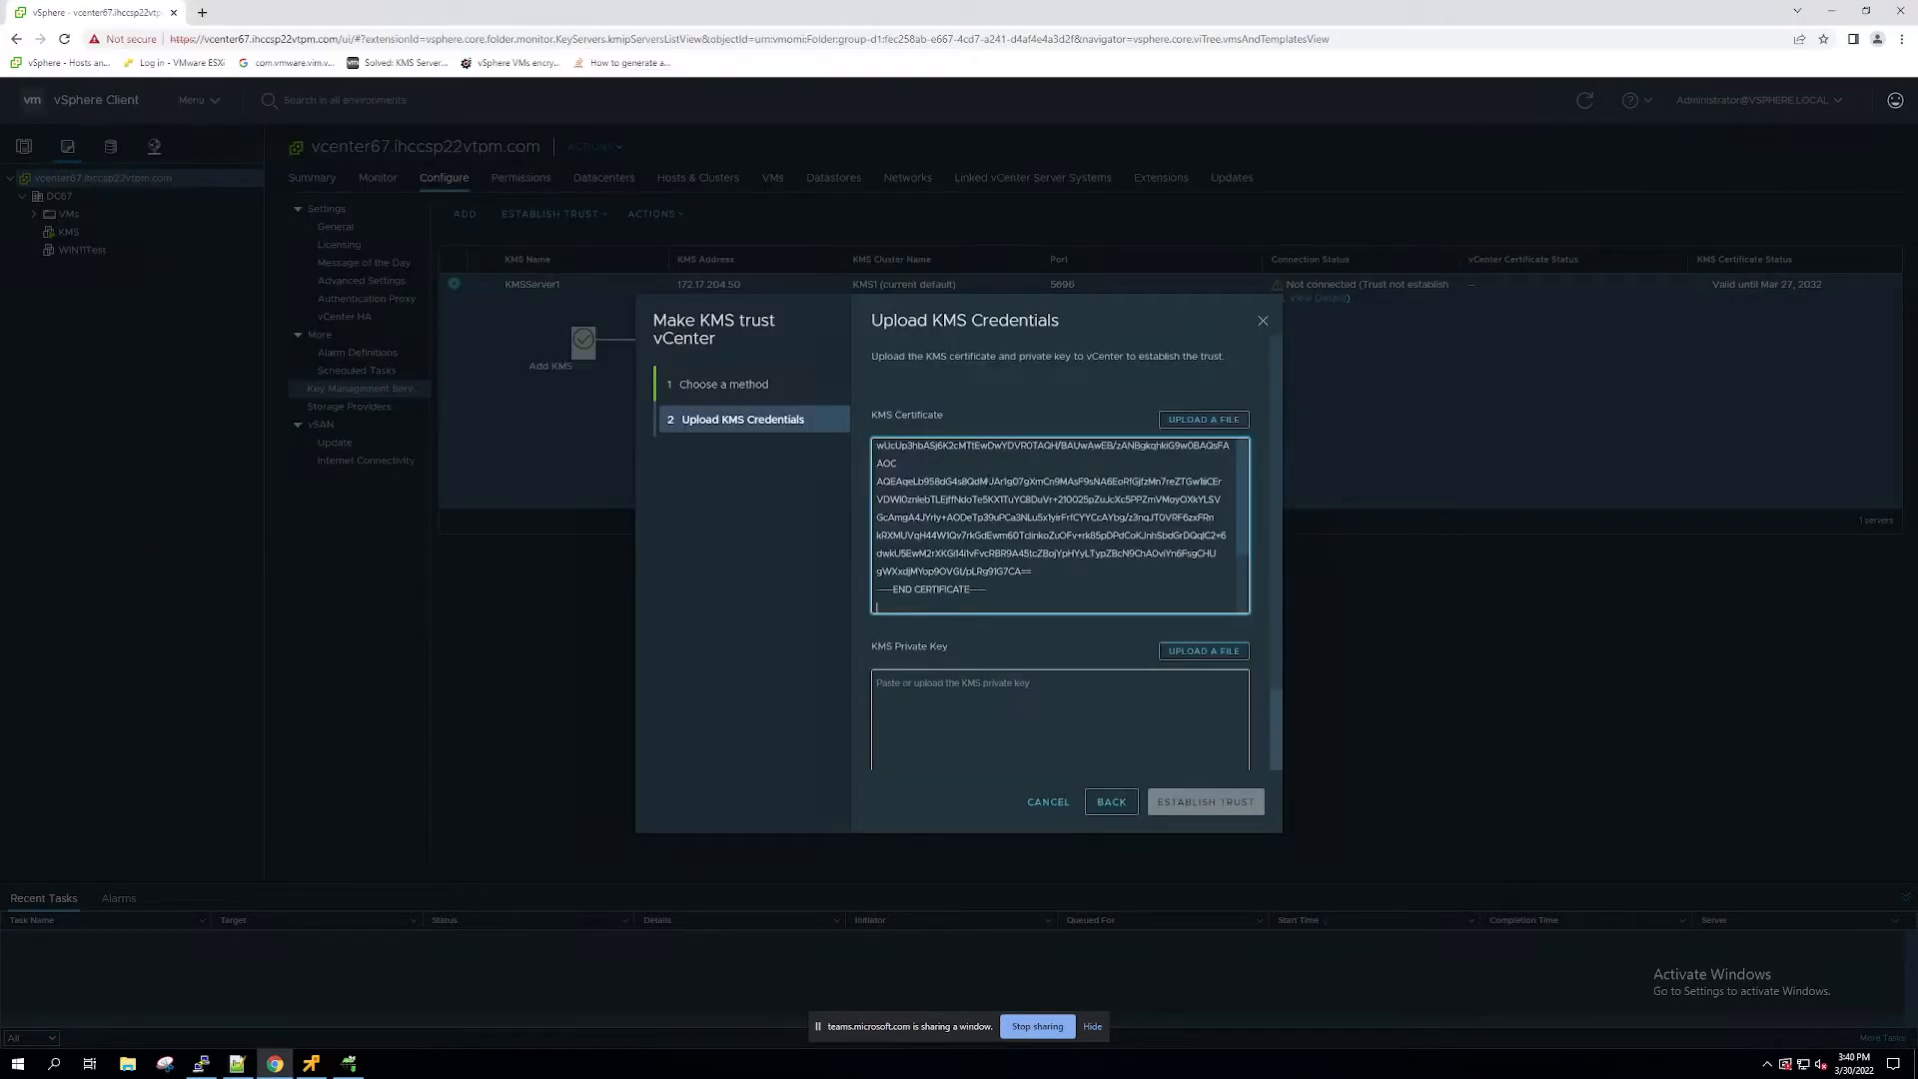
key(BackSpace)
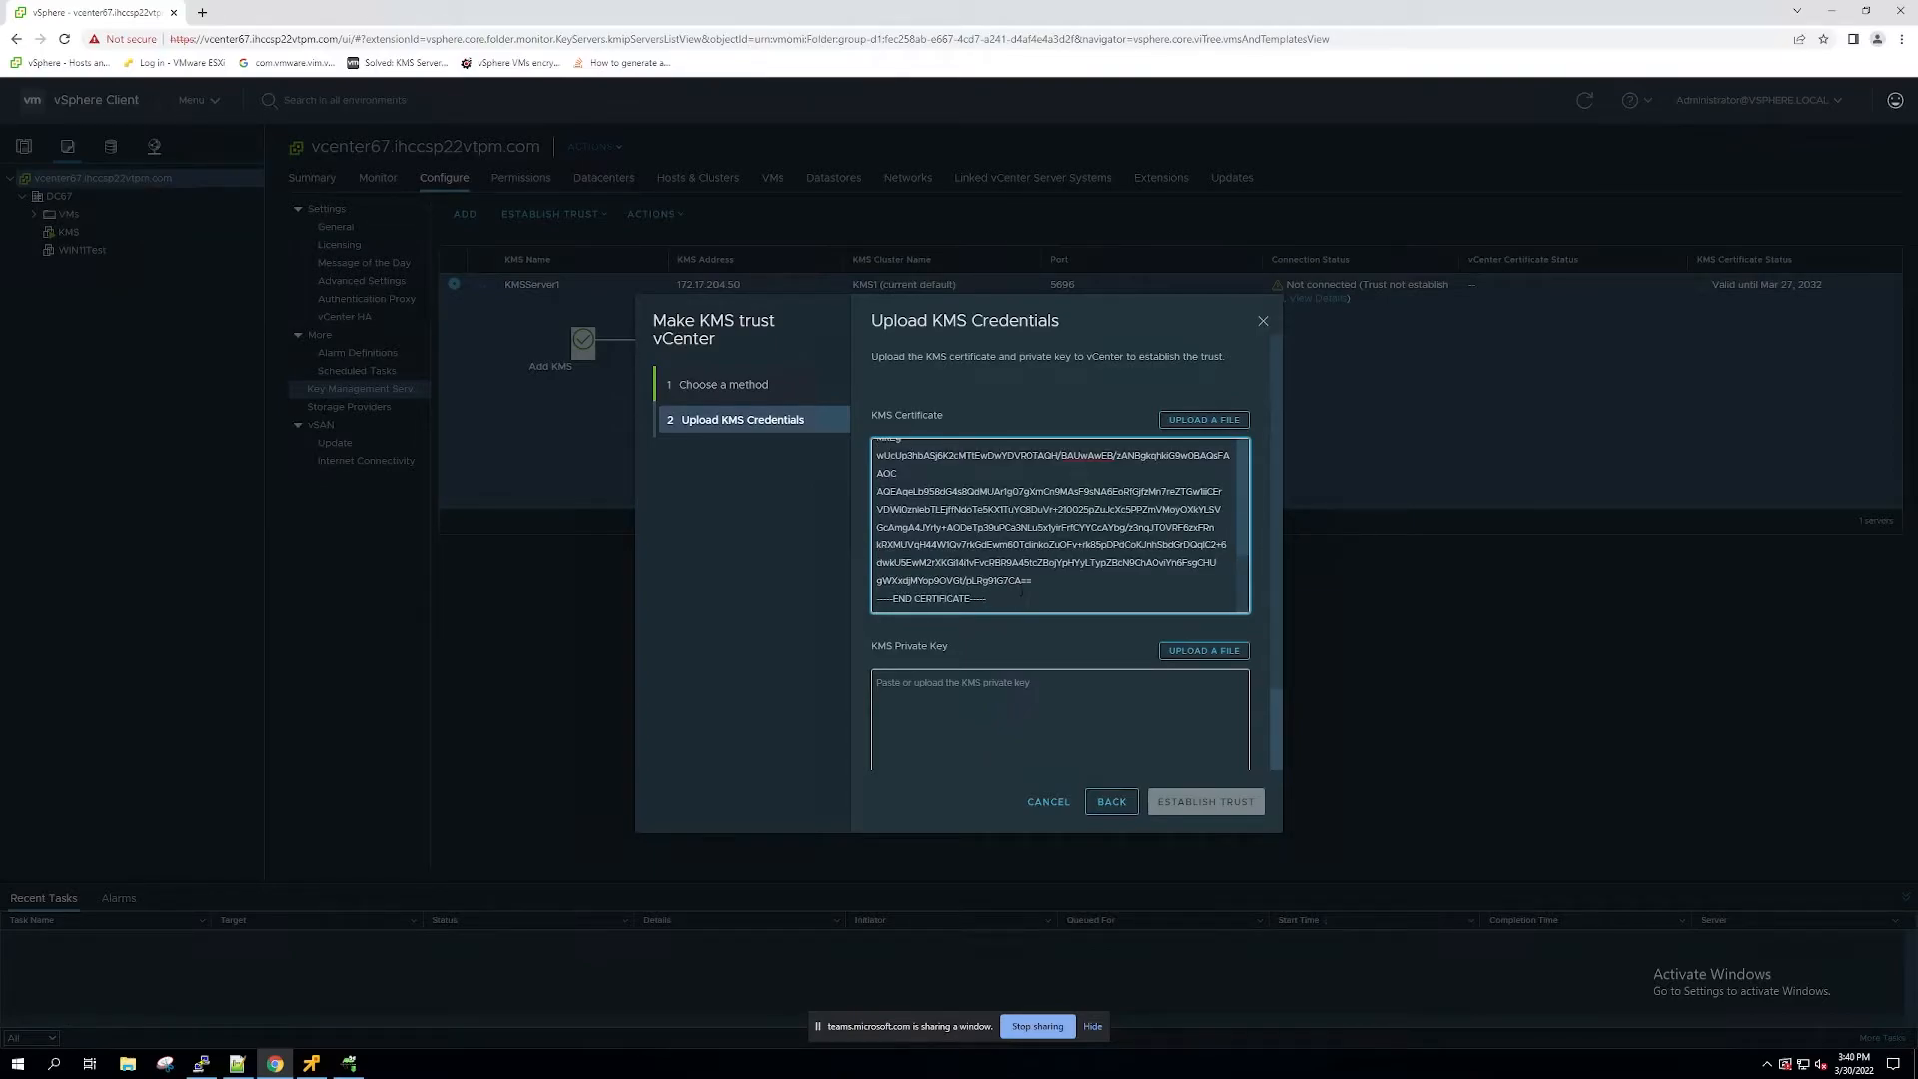
Step: Copy the private key from the second new Notepad++ document into the KMS Private Key field in vSphere Client and establish trust
scroll(1054, 526, up, 4)
scroll(1059, 525, down, 6)
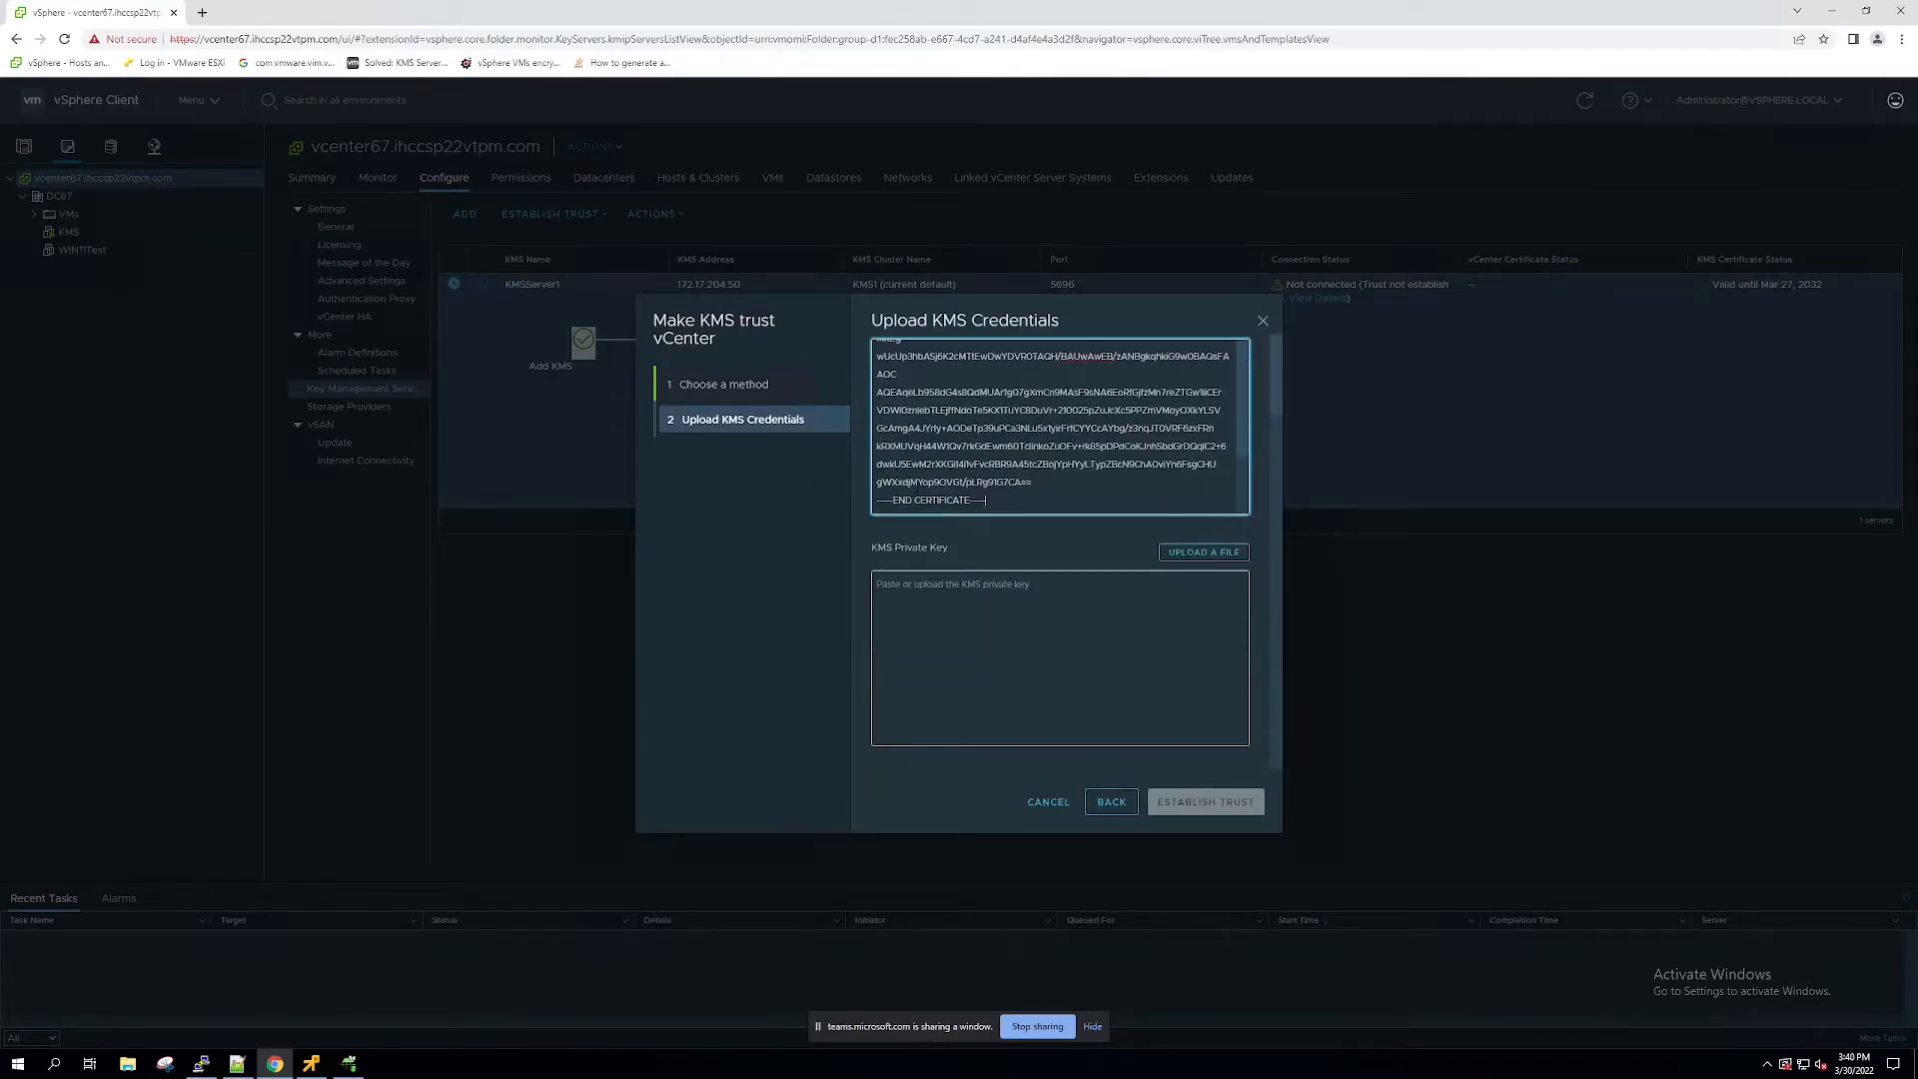
click(237, 1063)
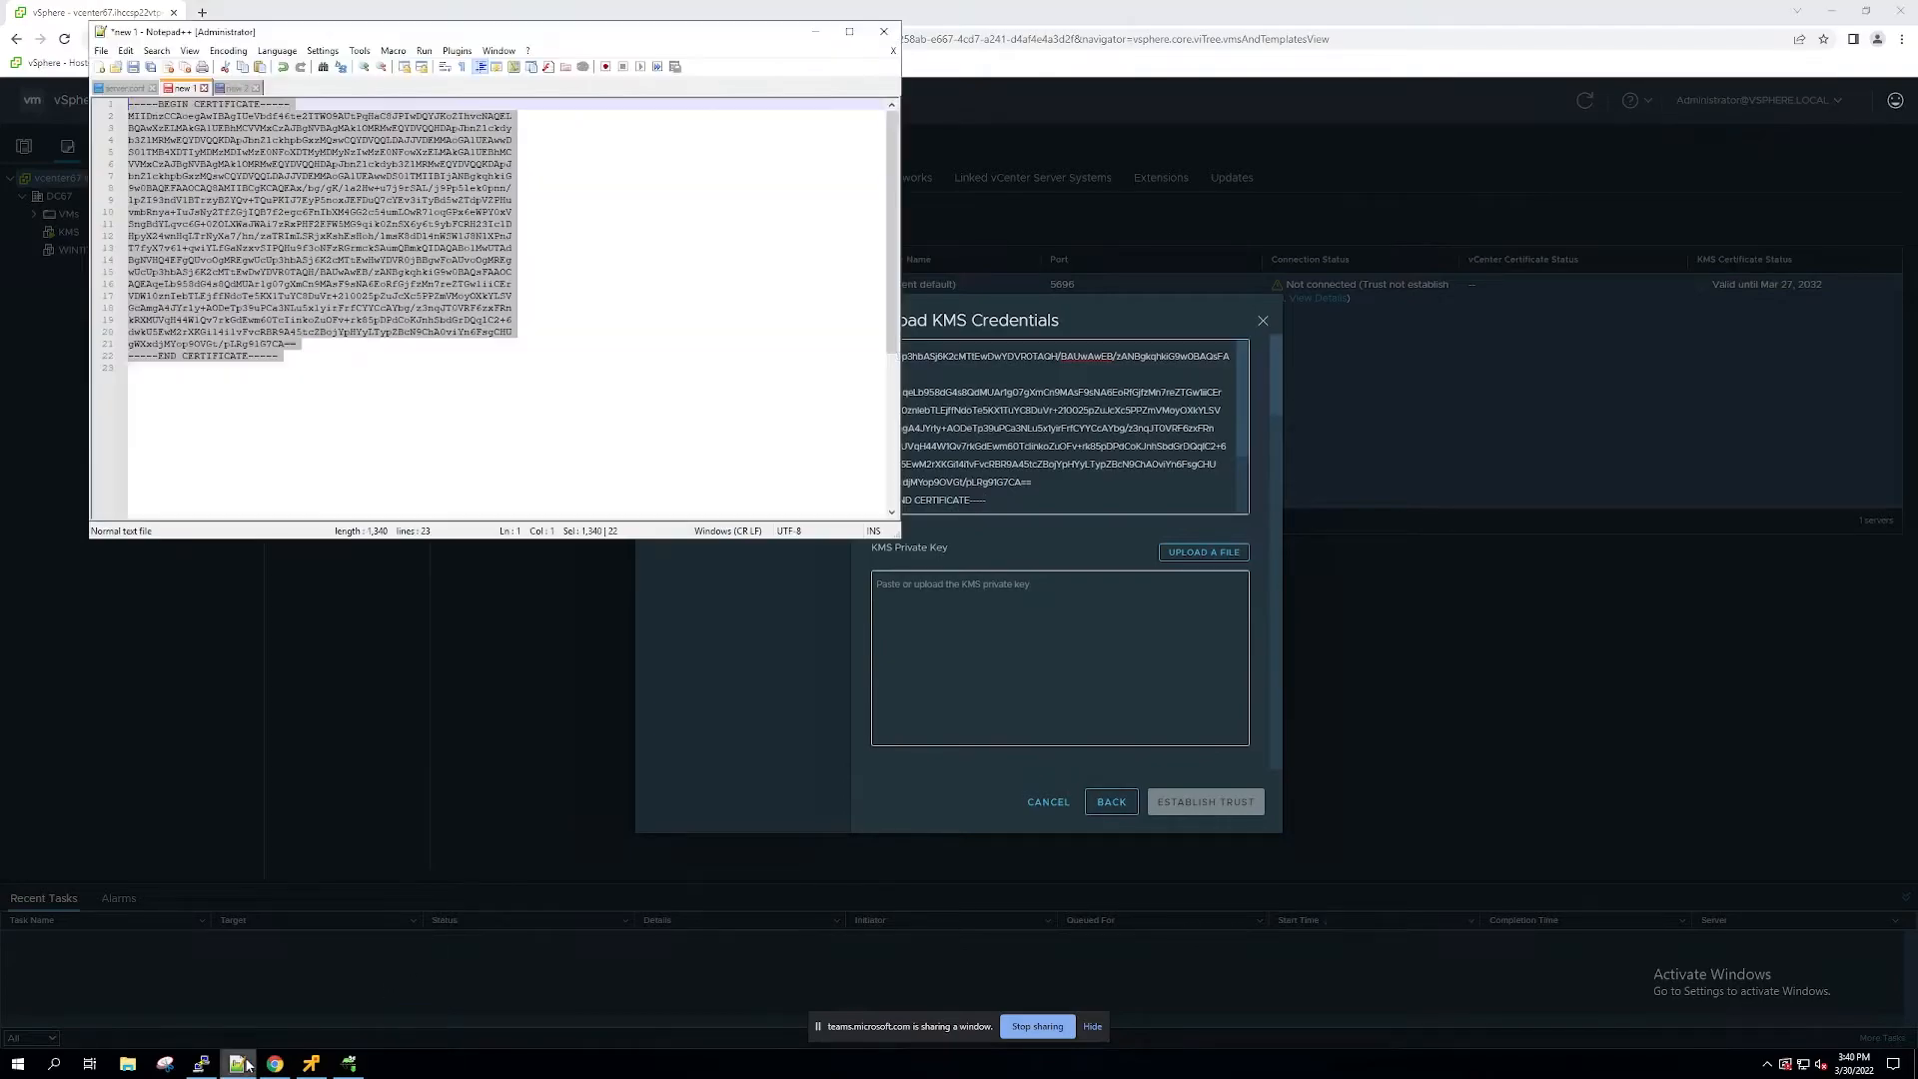
click(229, 88)
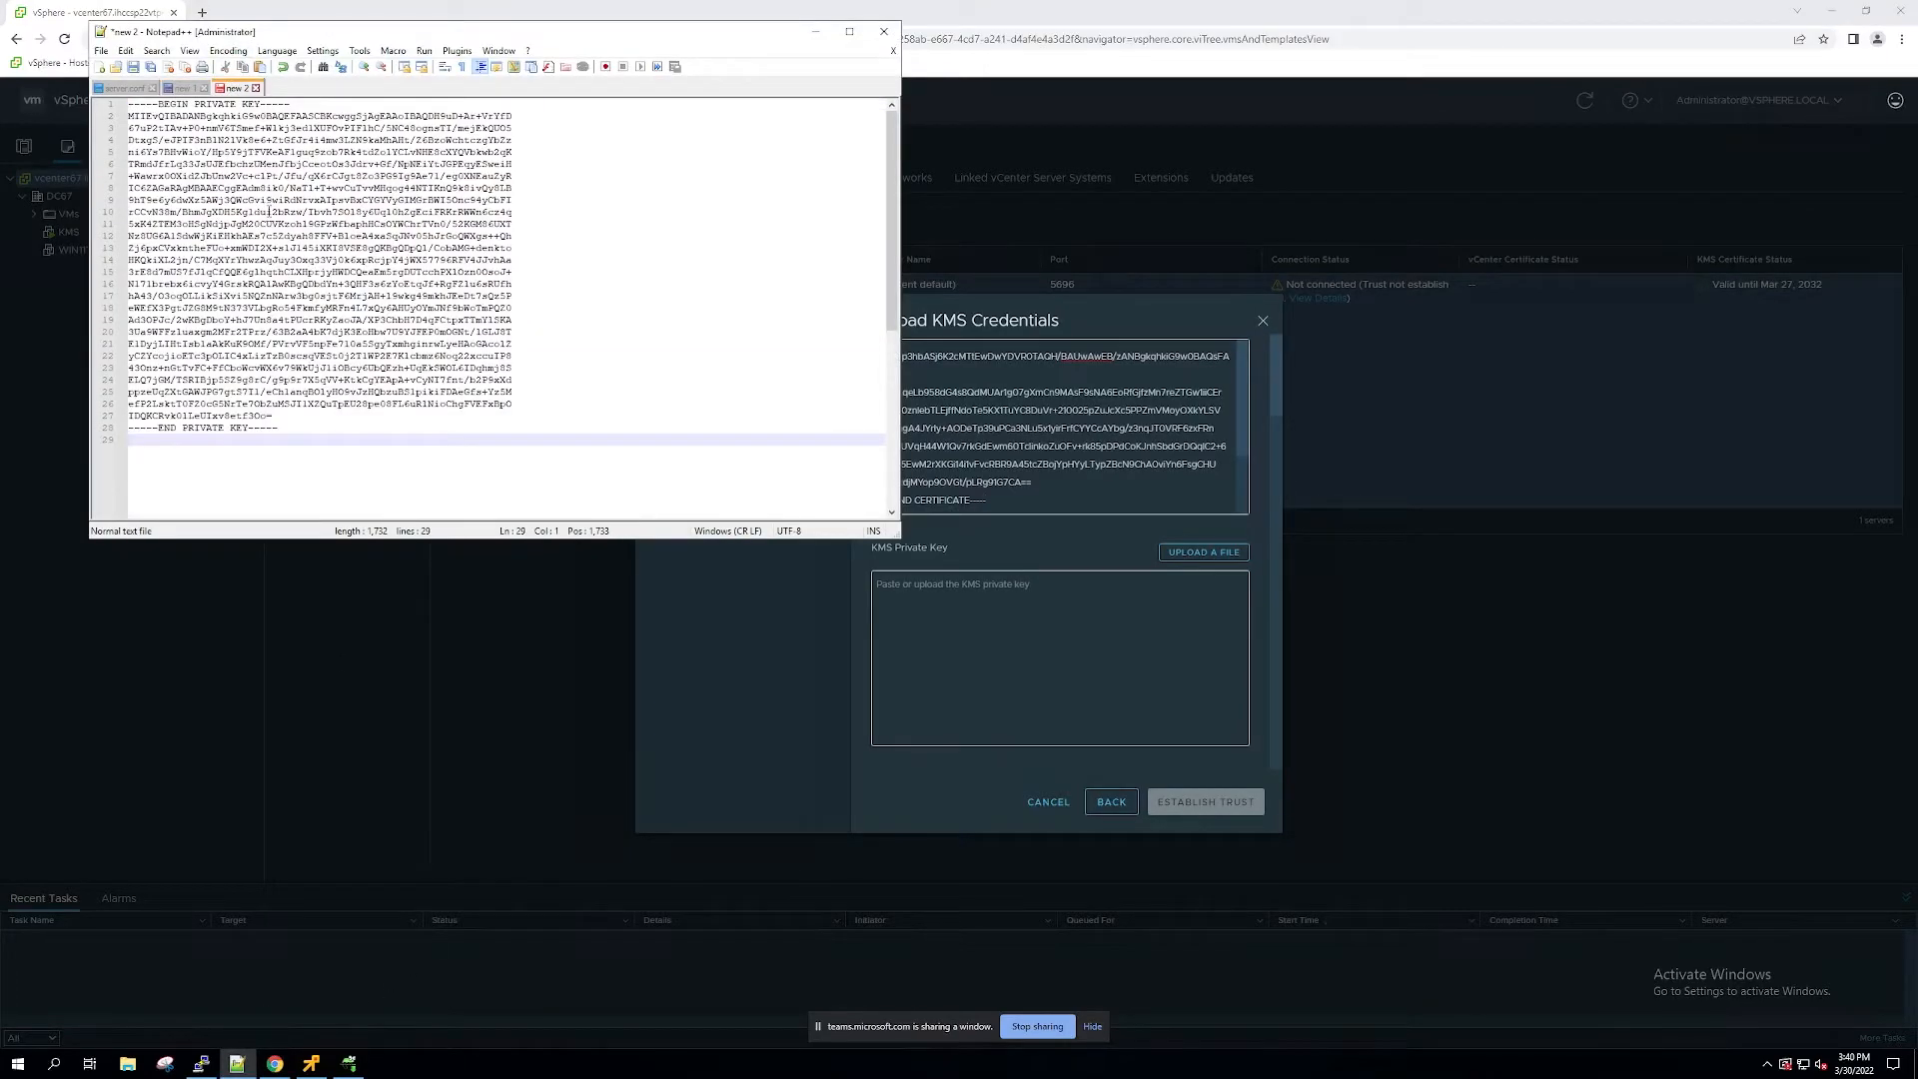
key(ctrl+a)
click(986, 608)
key(ctrl+v)
scroll(941, 600, up, 5)
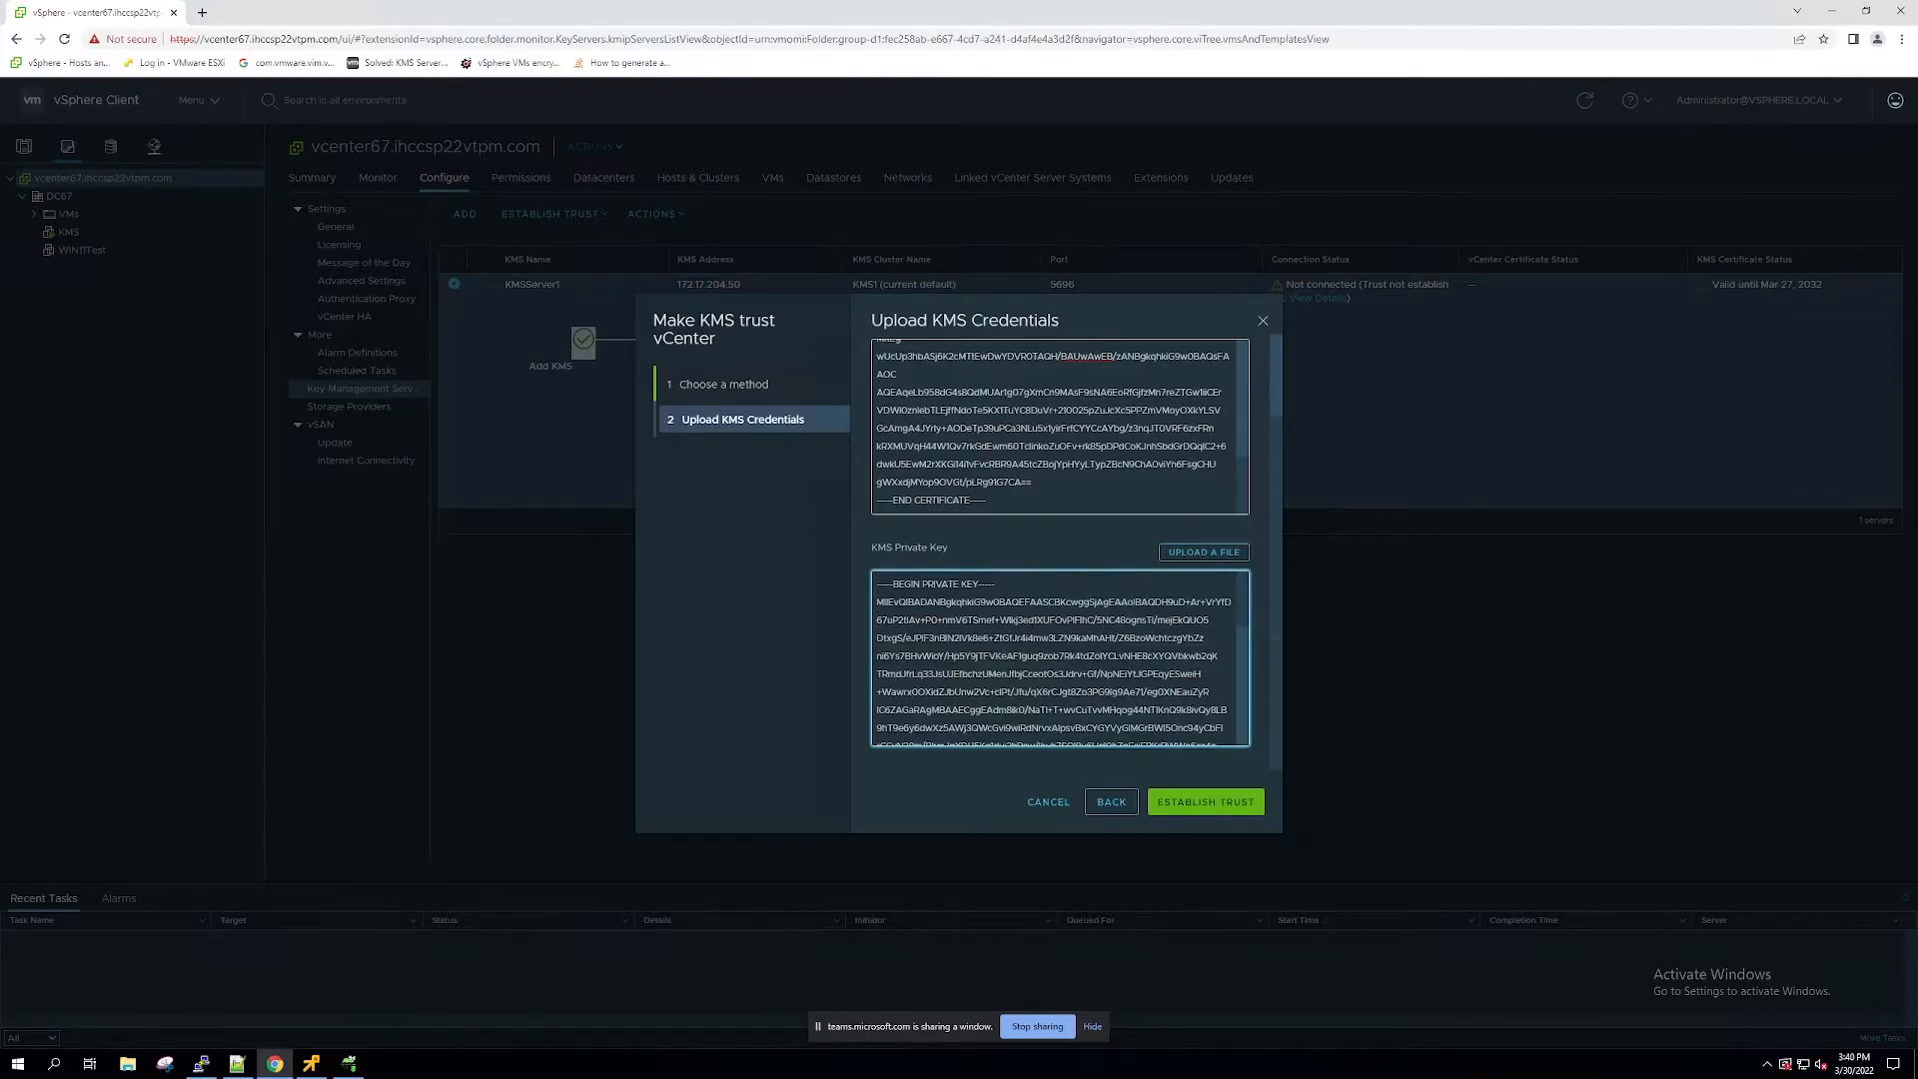
click(1227, 799)
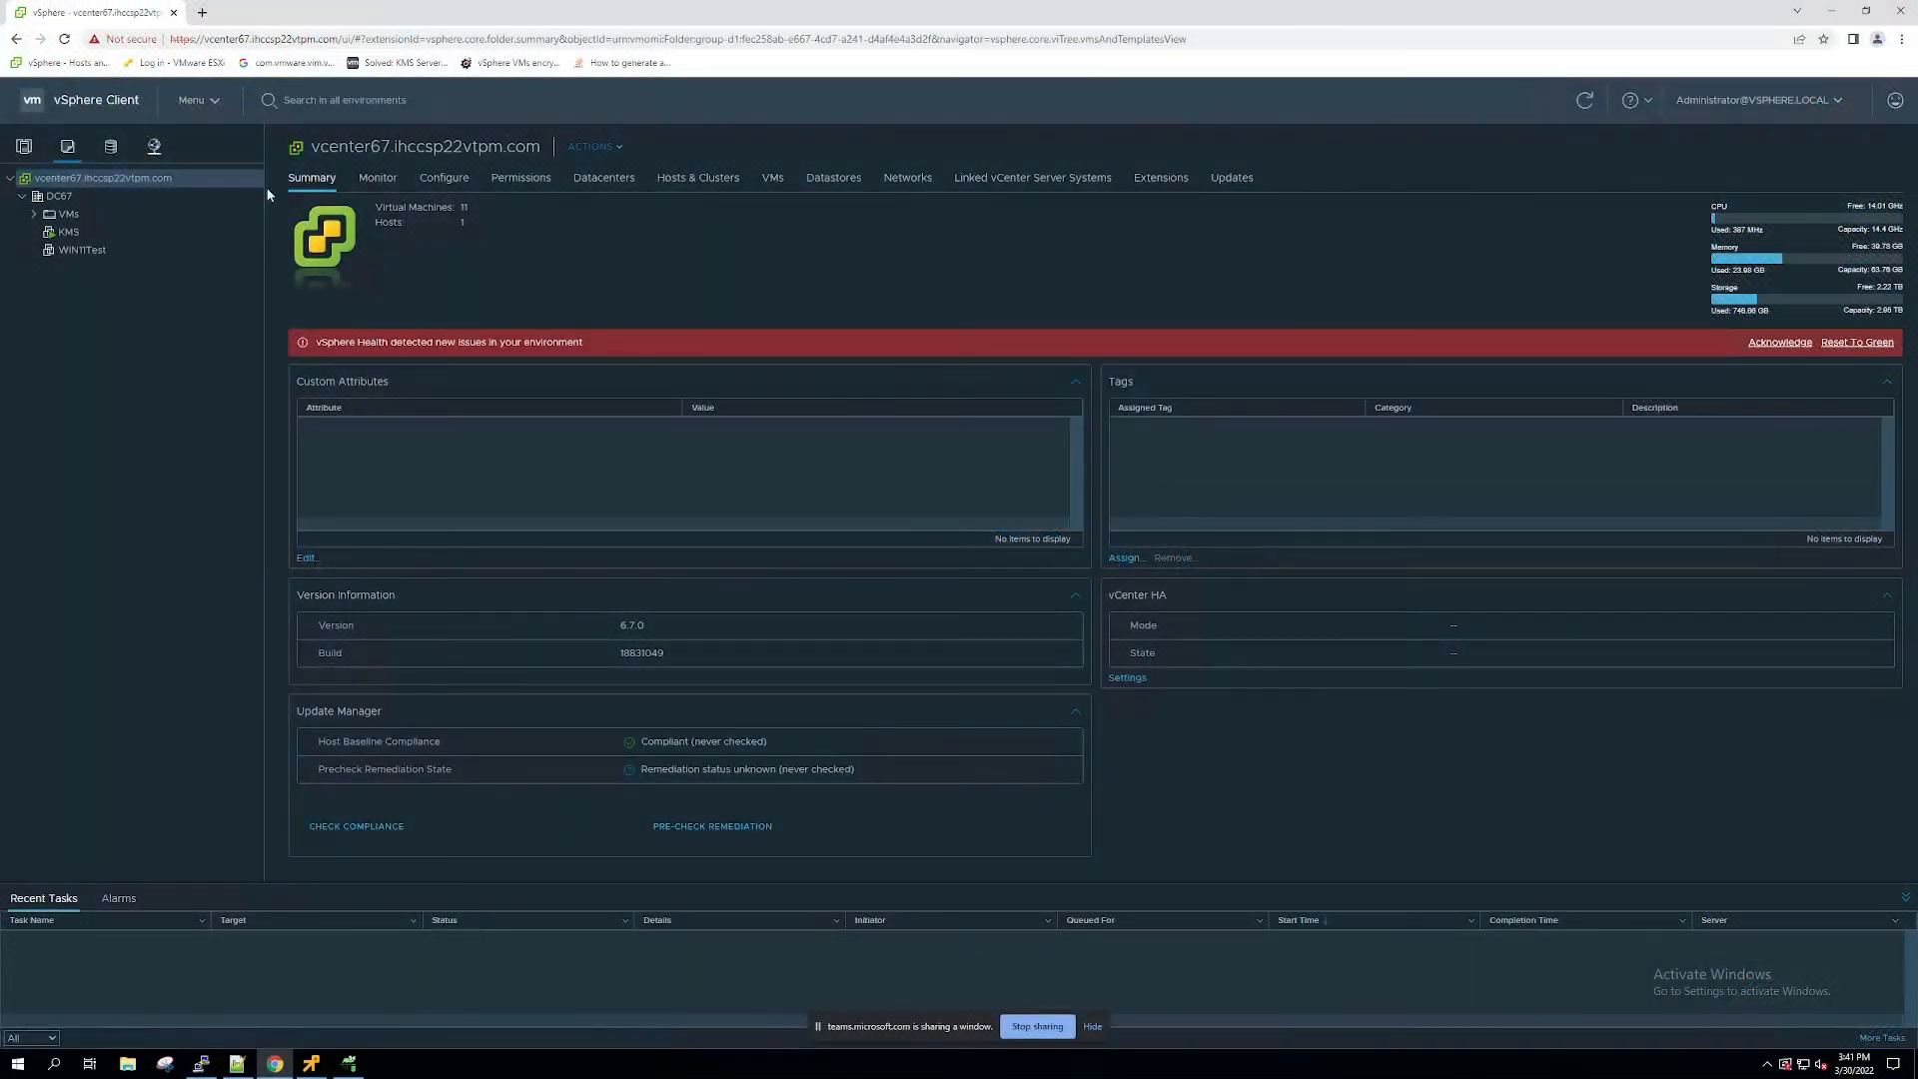
Step: Add a Trusted Platform Module device to the WIN11Test virtual machine and save its settings
click(94, 249)
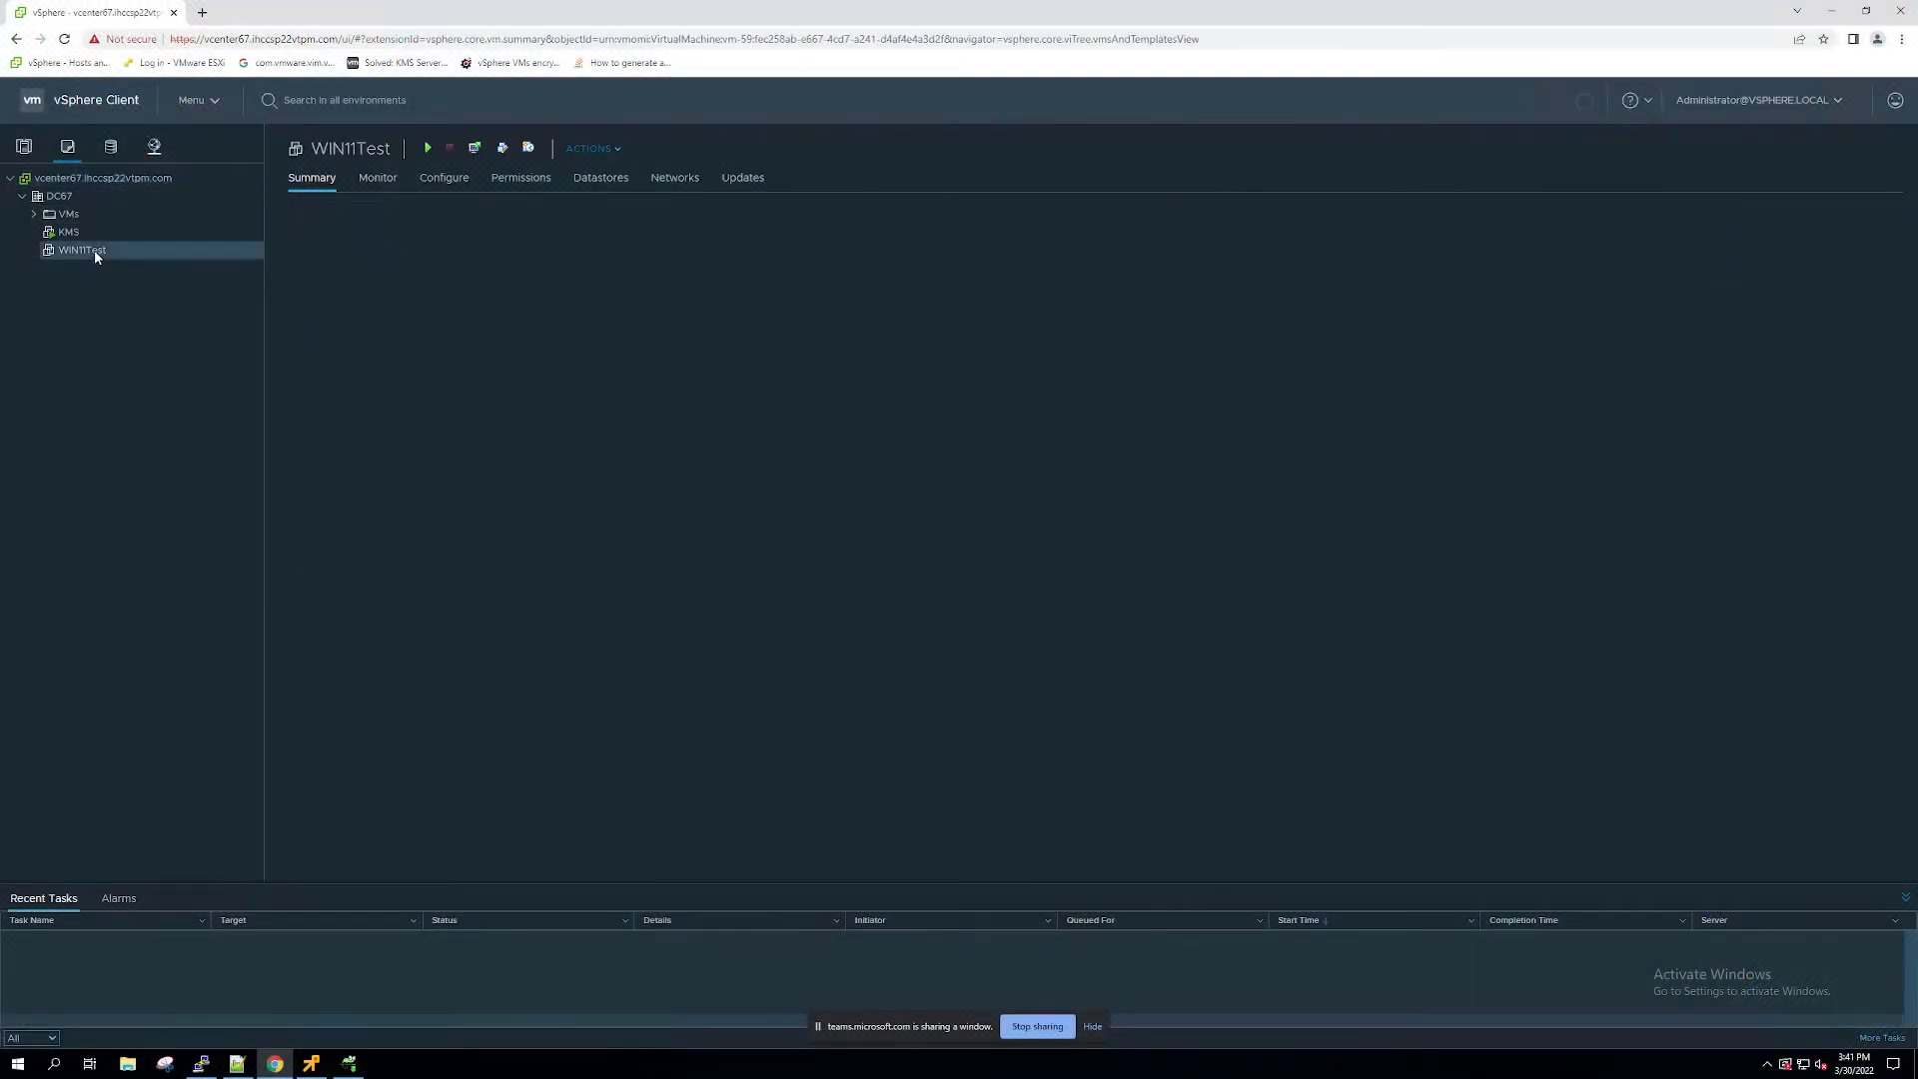
click(503, 147)
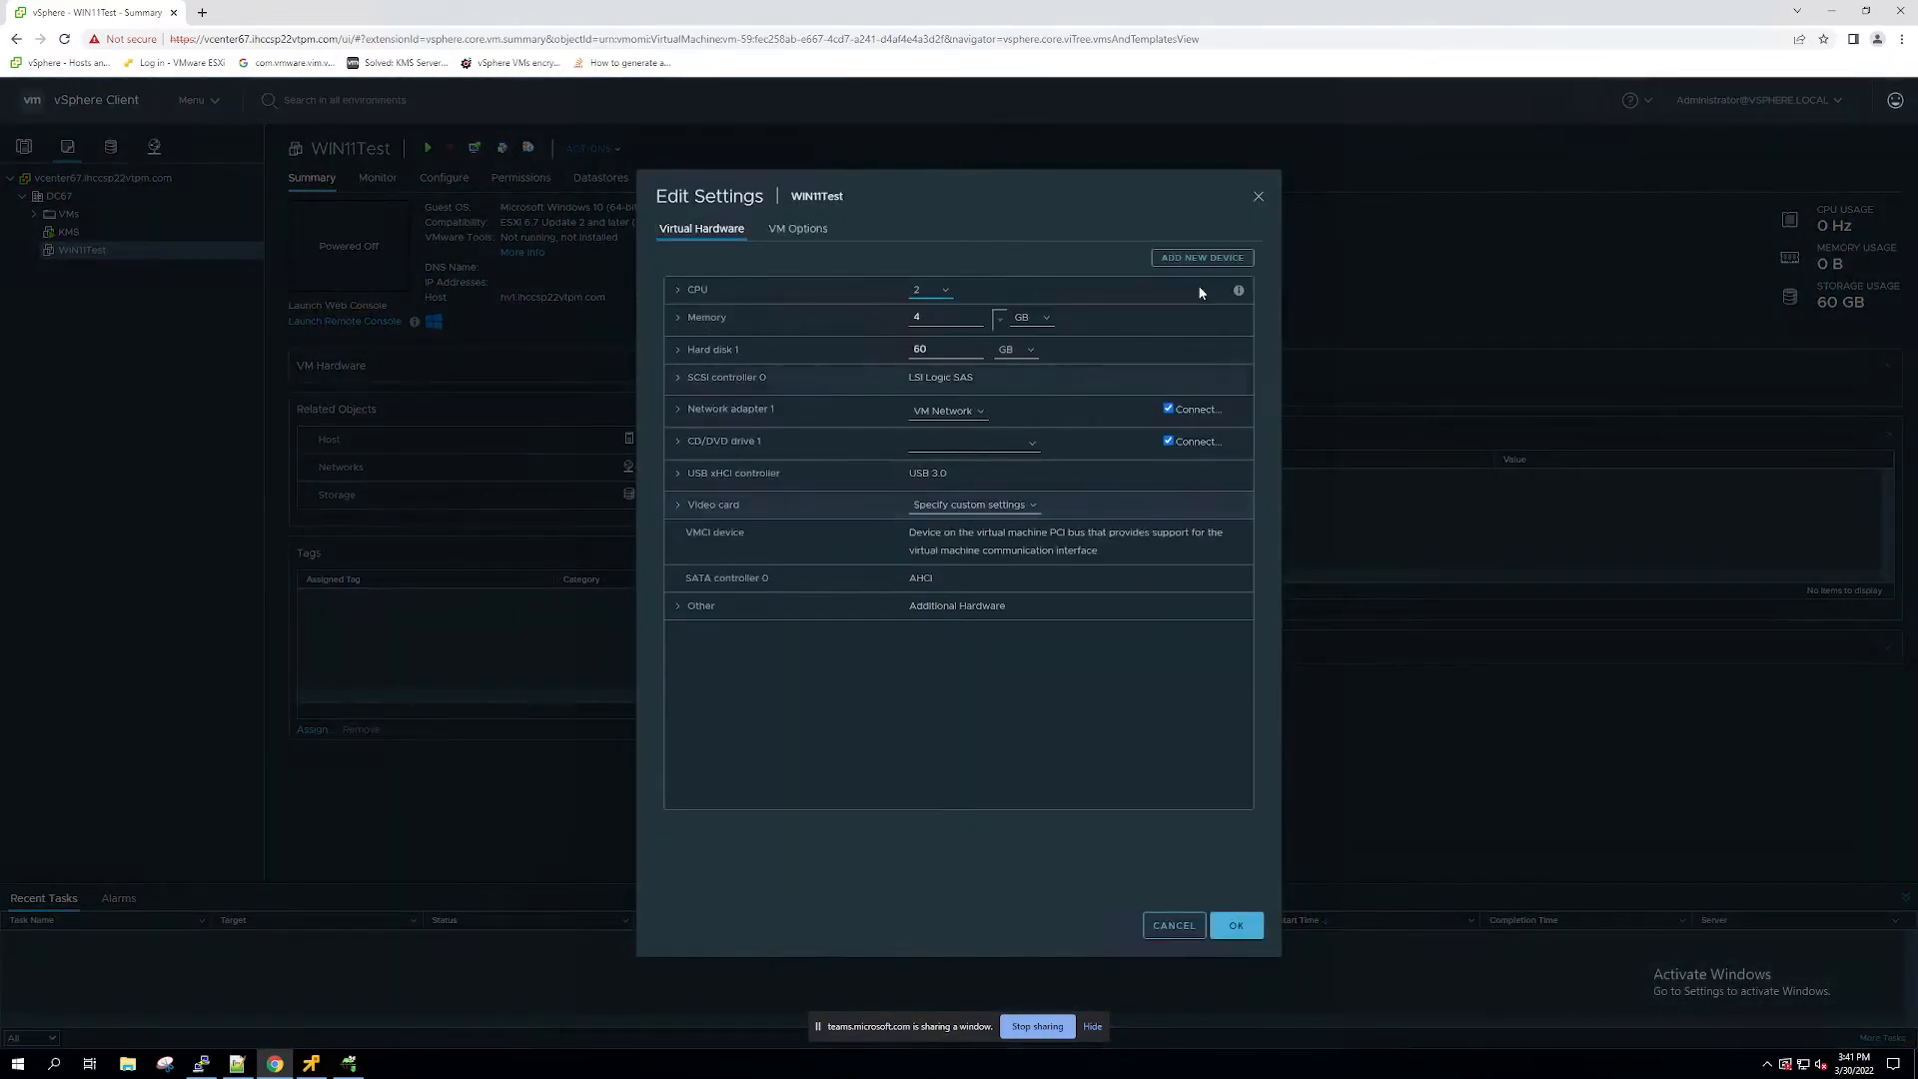
click(1202, 258)
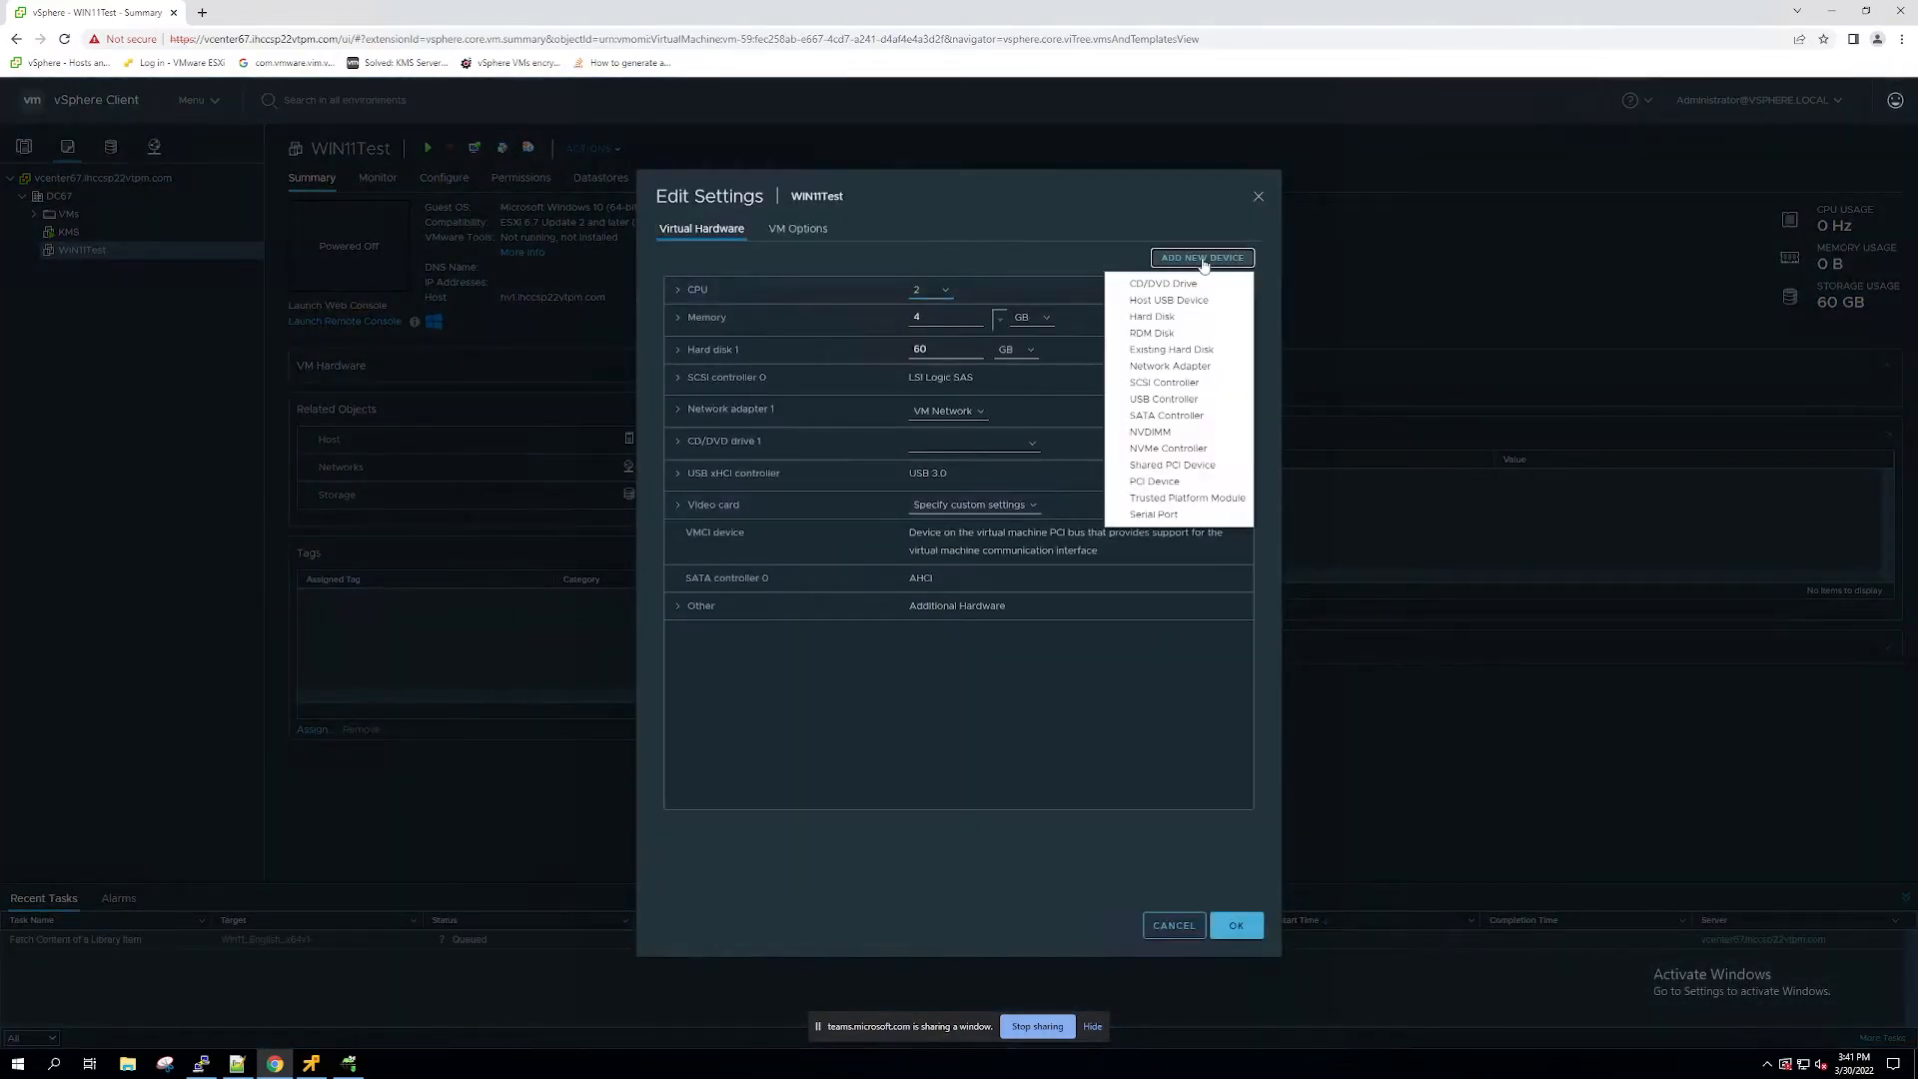
click(1187, 498)
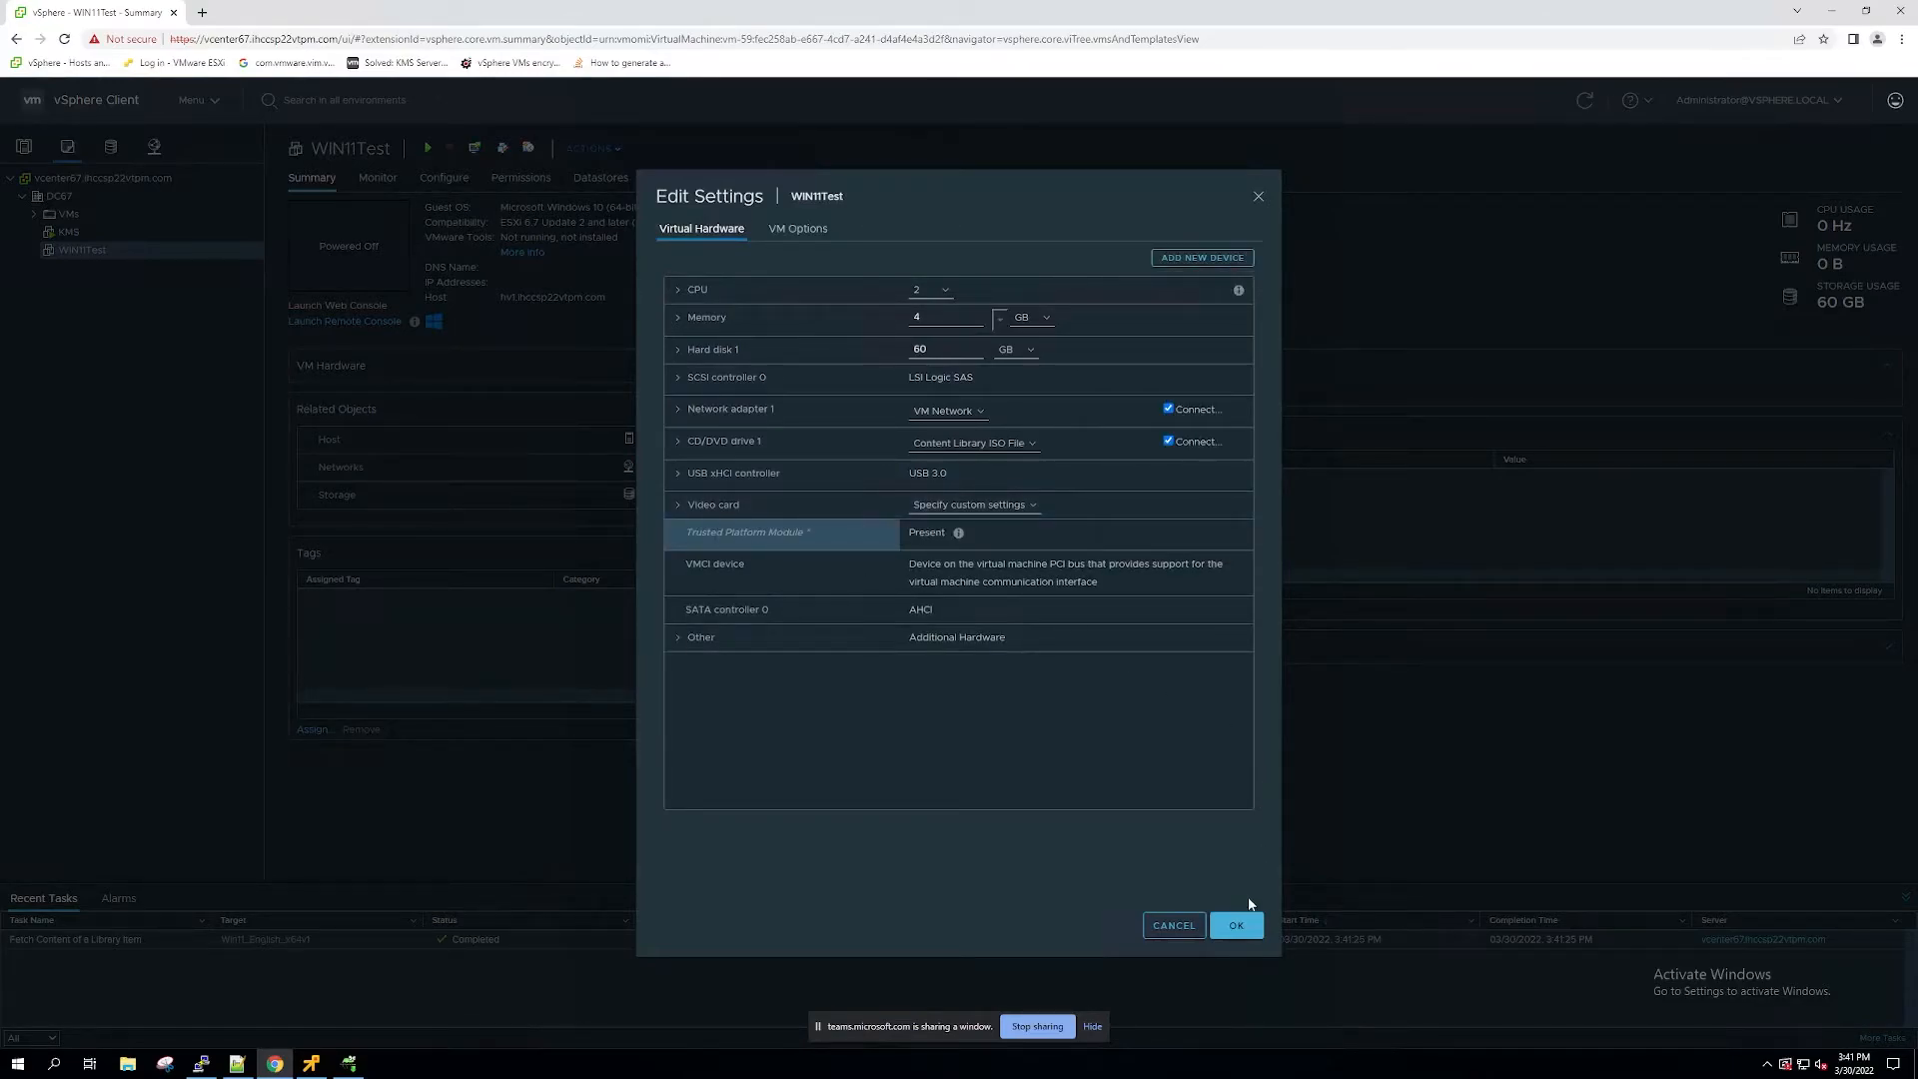
click(1239, 925)
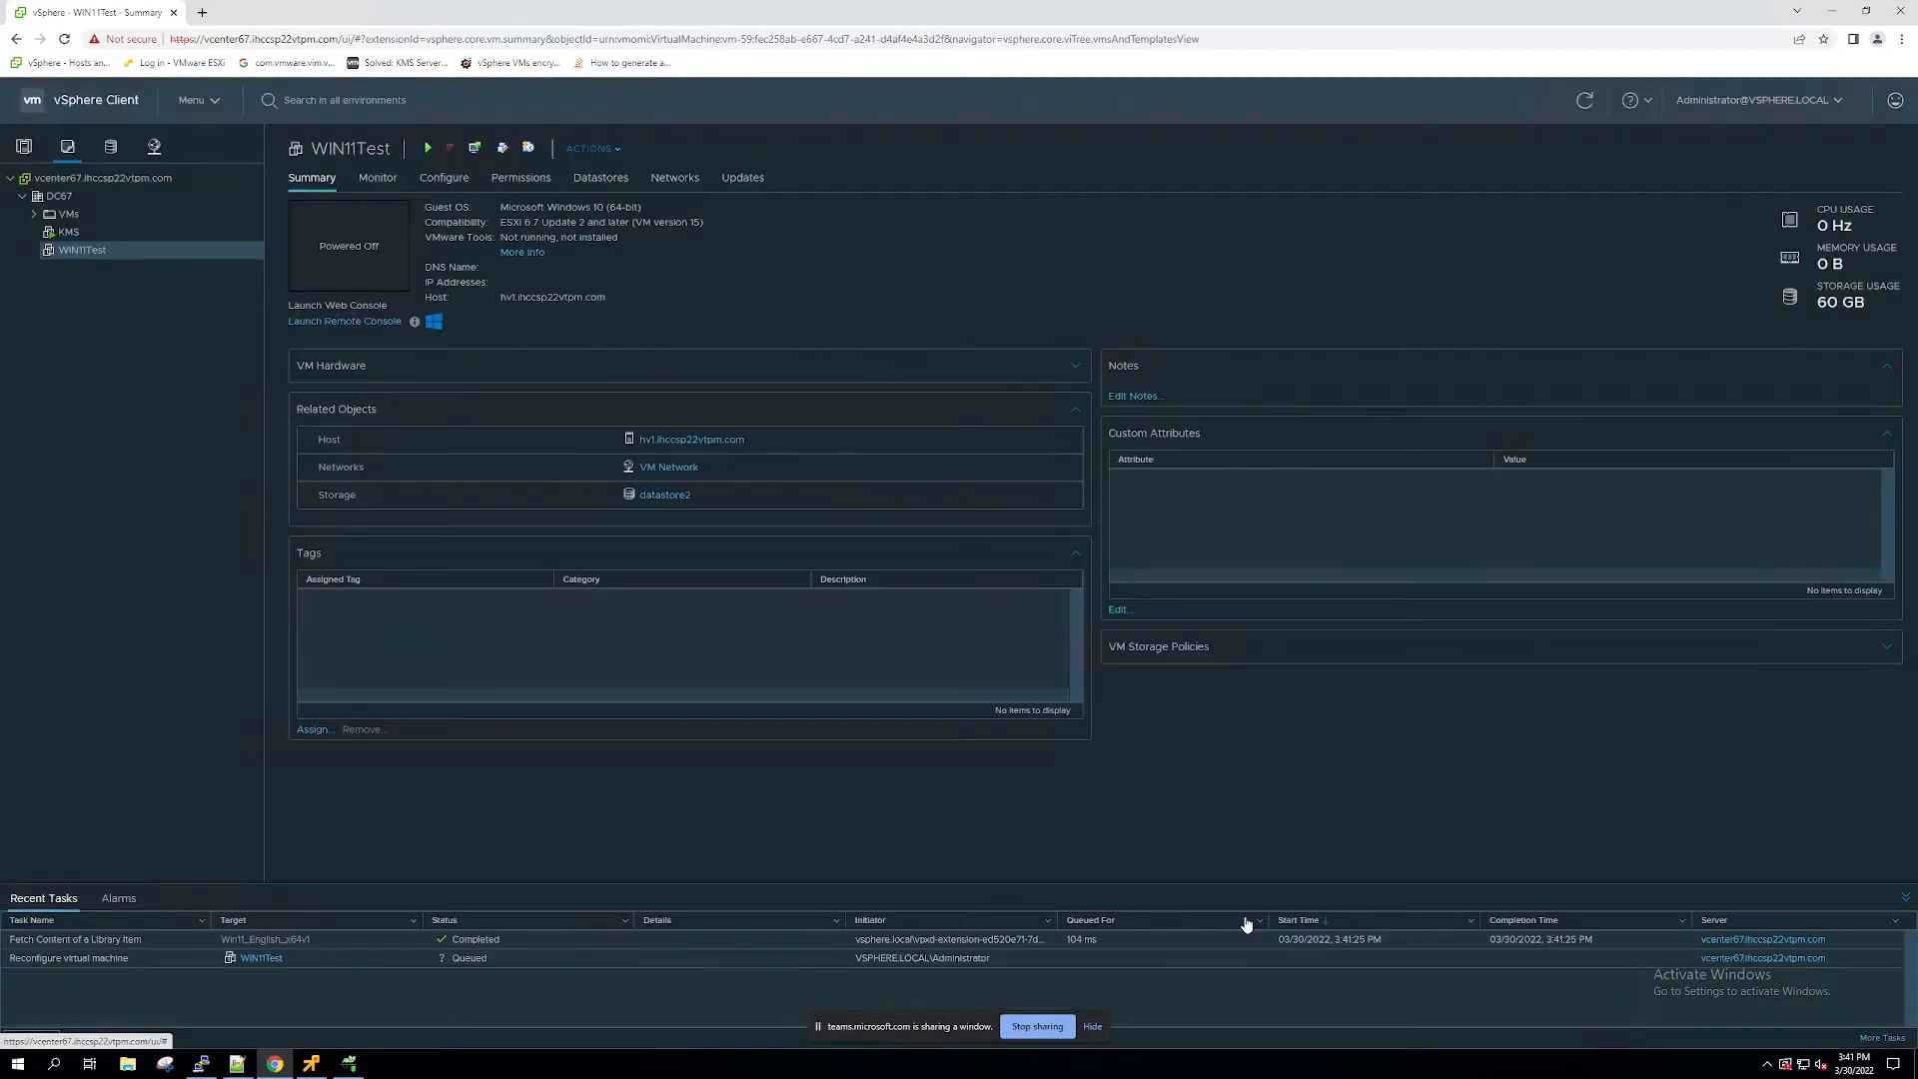
Step: Power on the WIN11Test virtual machine and open it in VMware Remote Console
right_click(174, 250)
mouse_move(222, 286)
click(376, 288)
click(346, 321)
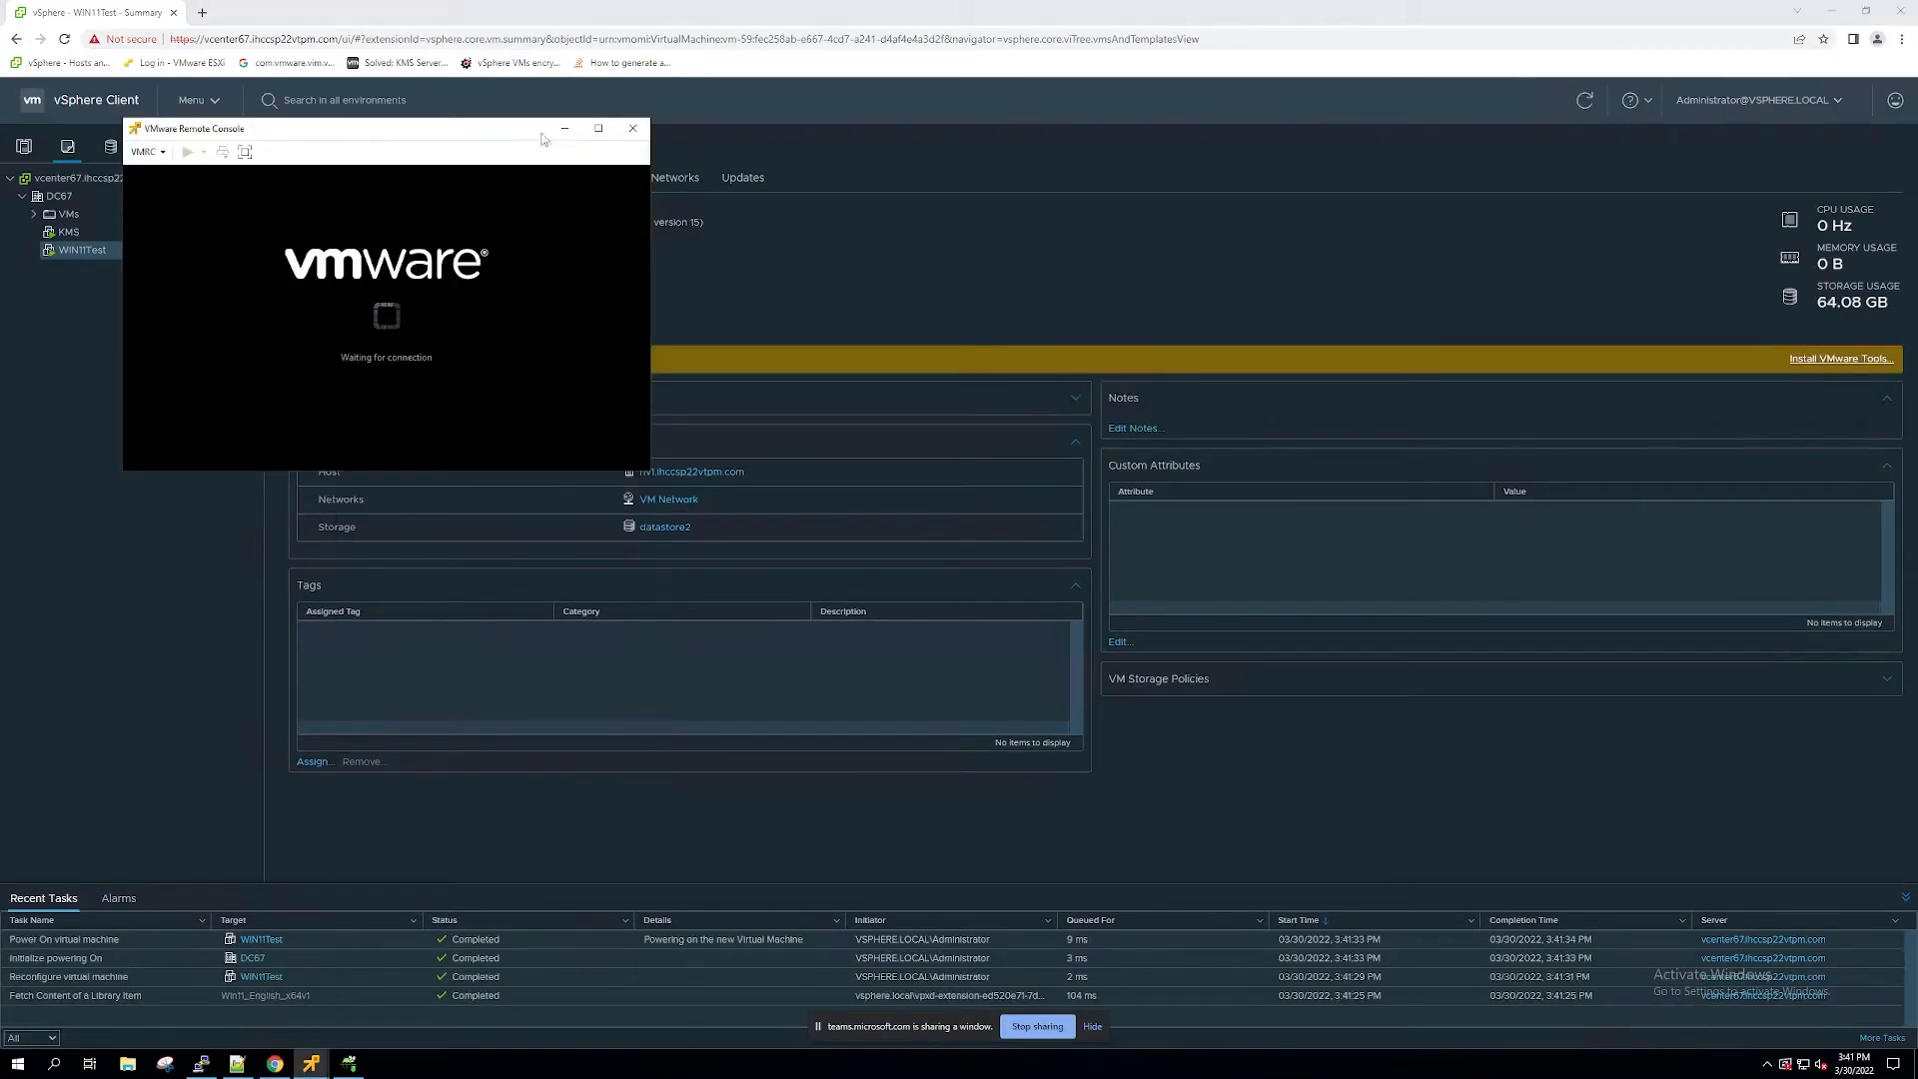
drag(535, 130, 855, 139)
click(825, 329)
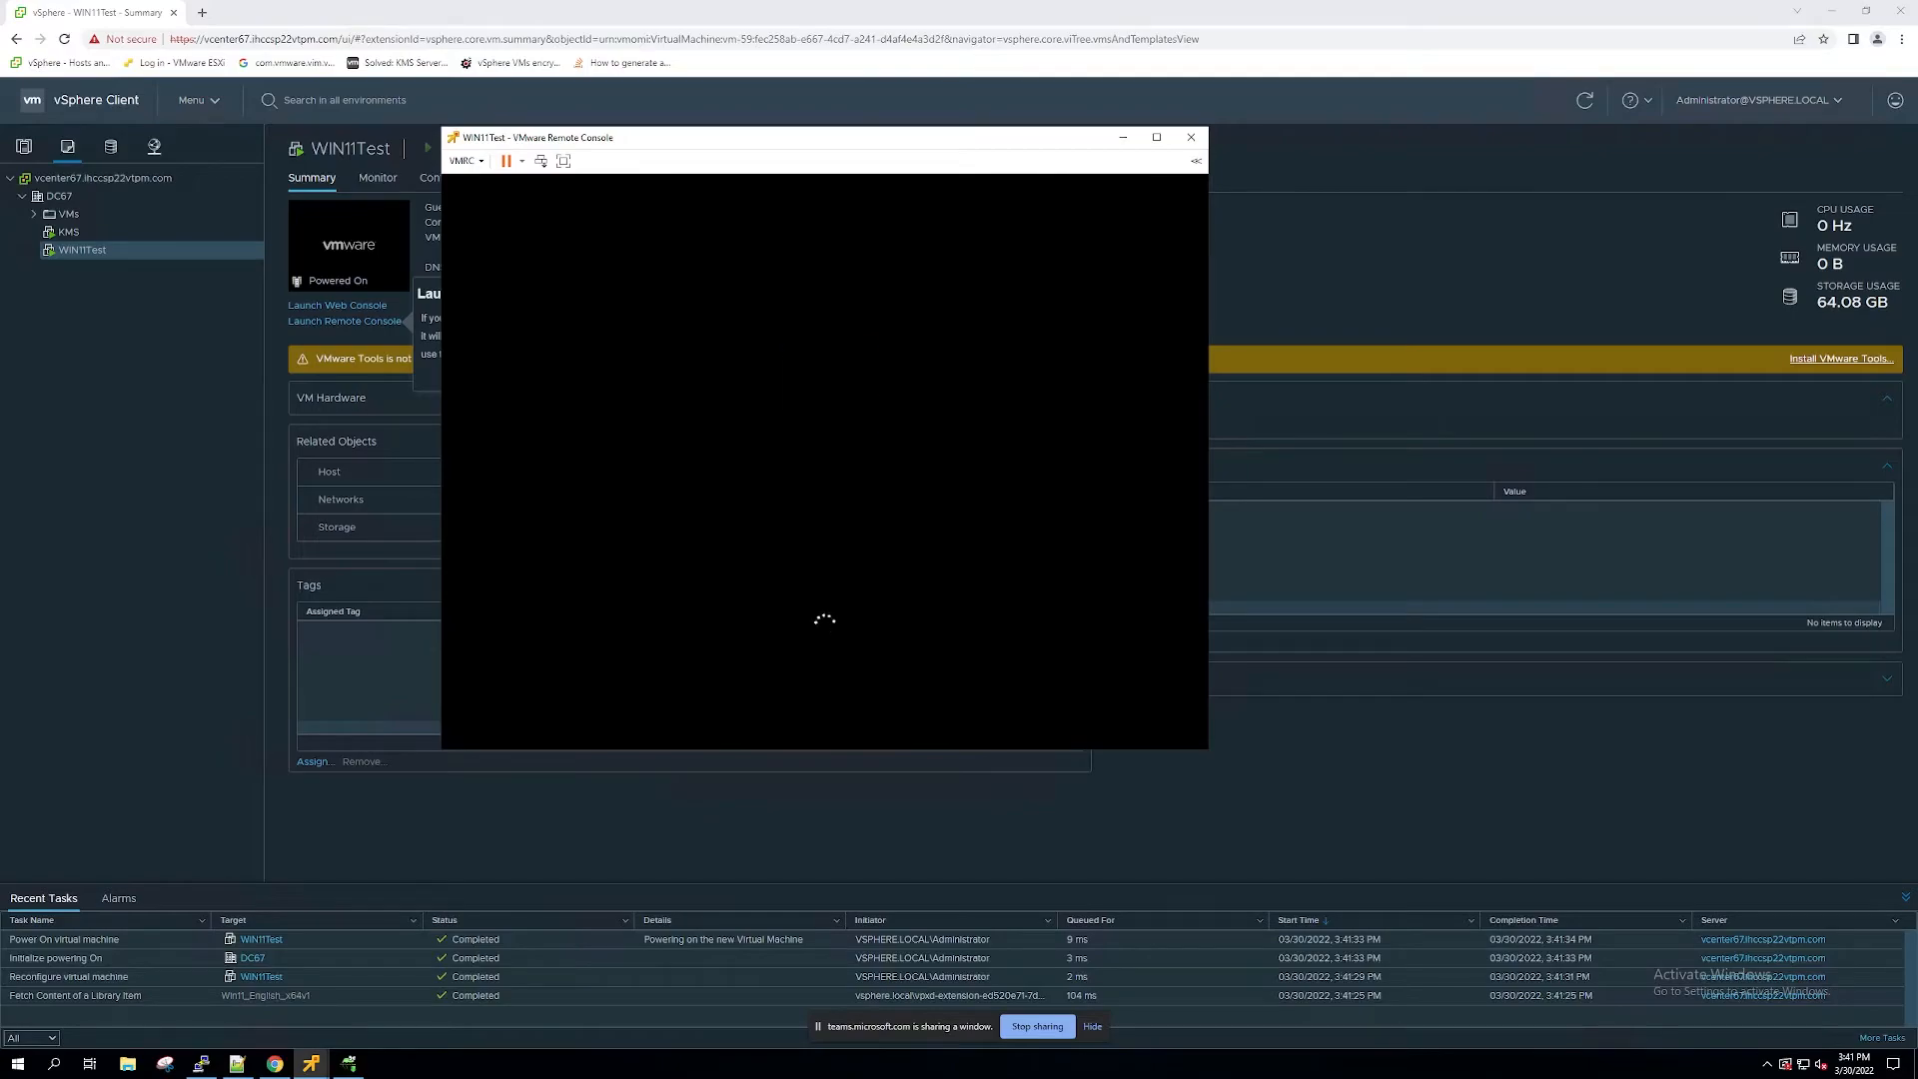
Step: Start the Windows installation in the WIN11Test console, skipping the product key, and select the Windows edition
click(851, 476)
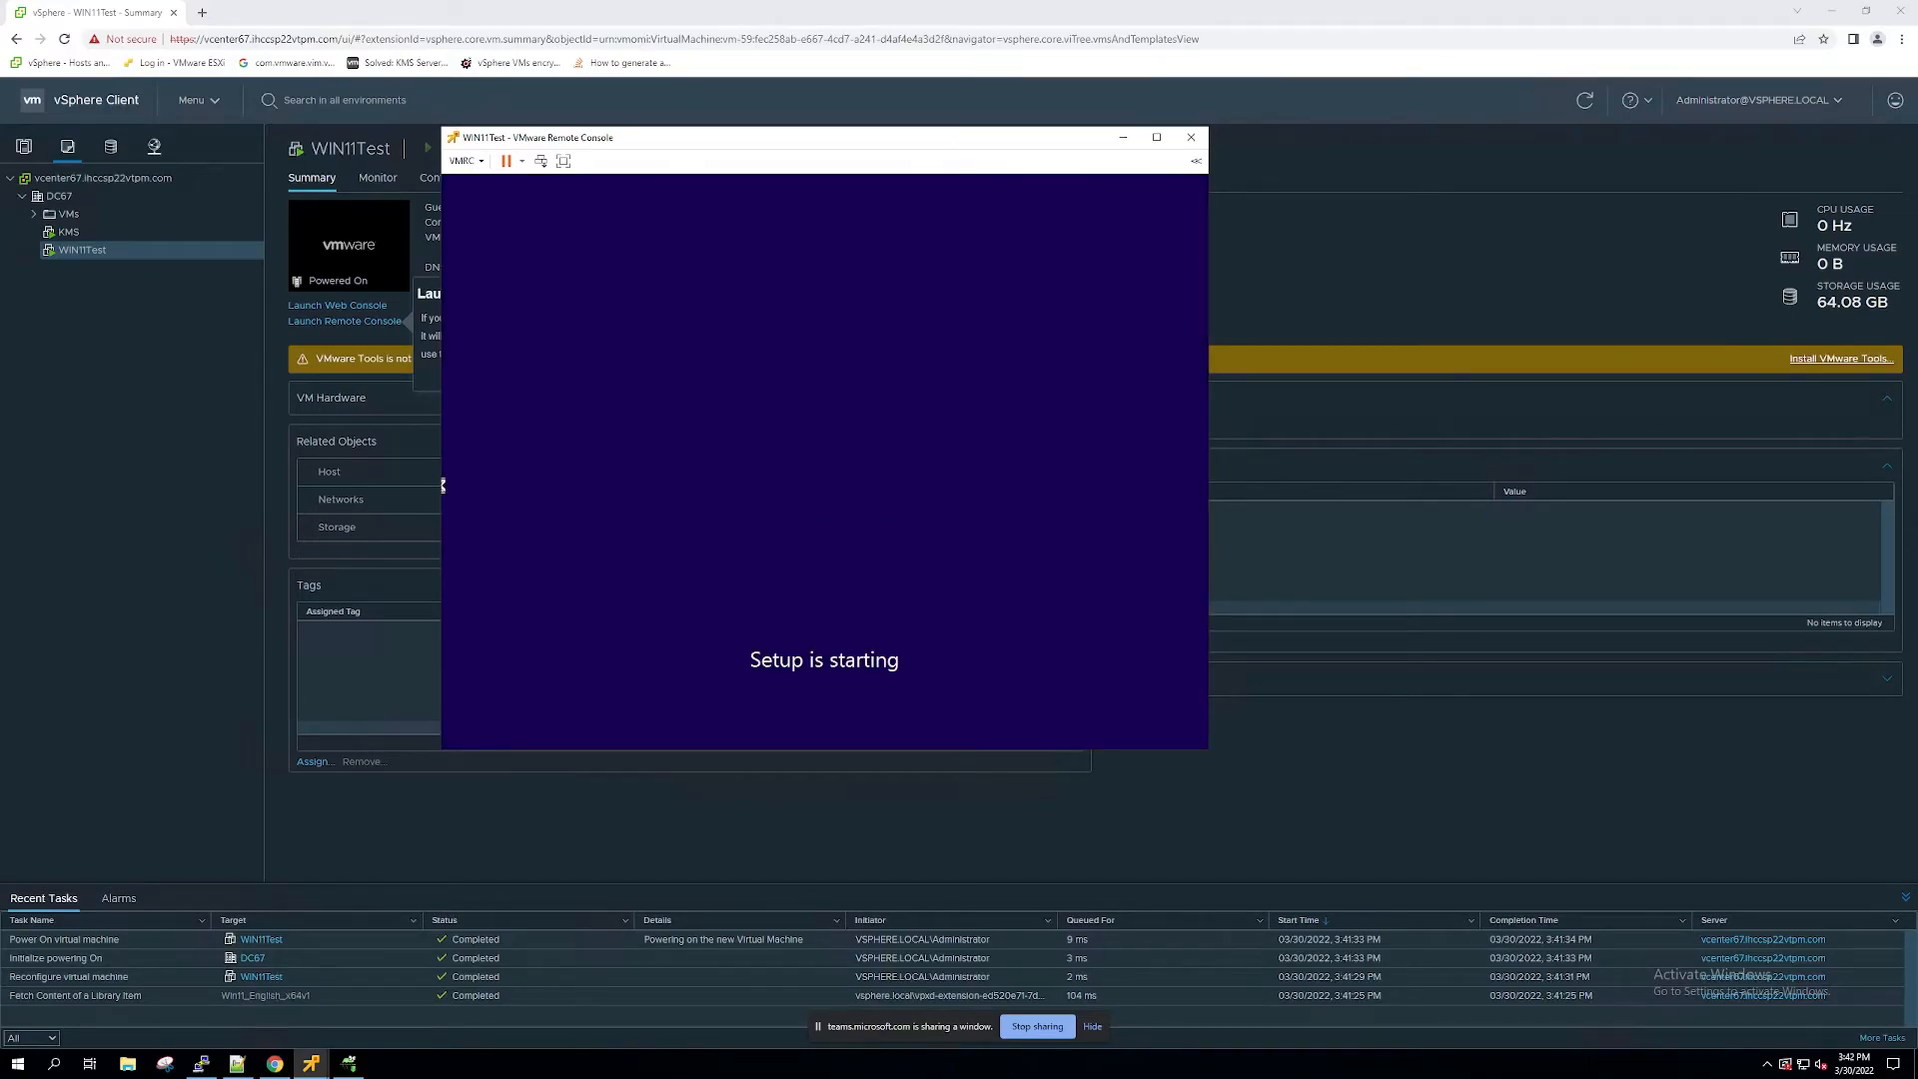
click(872, 592)
click(687, 432)
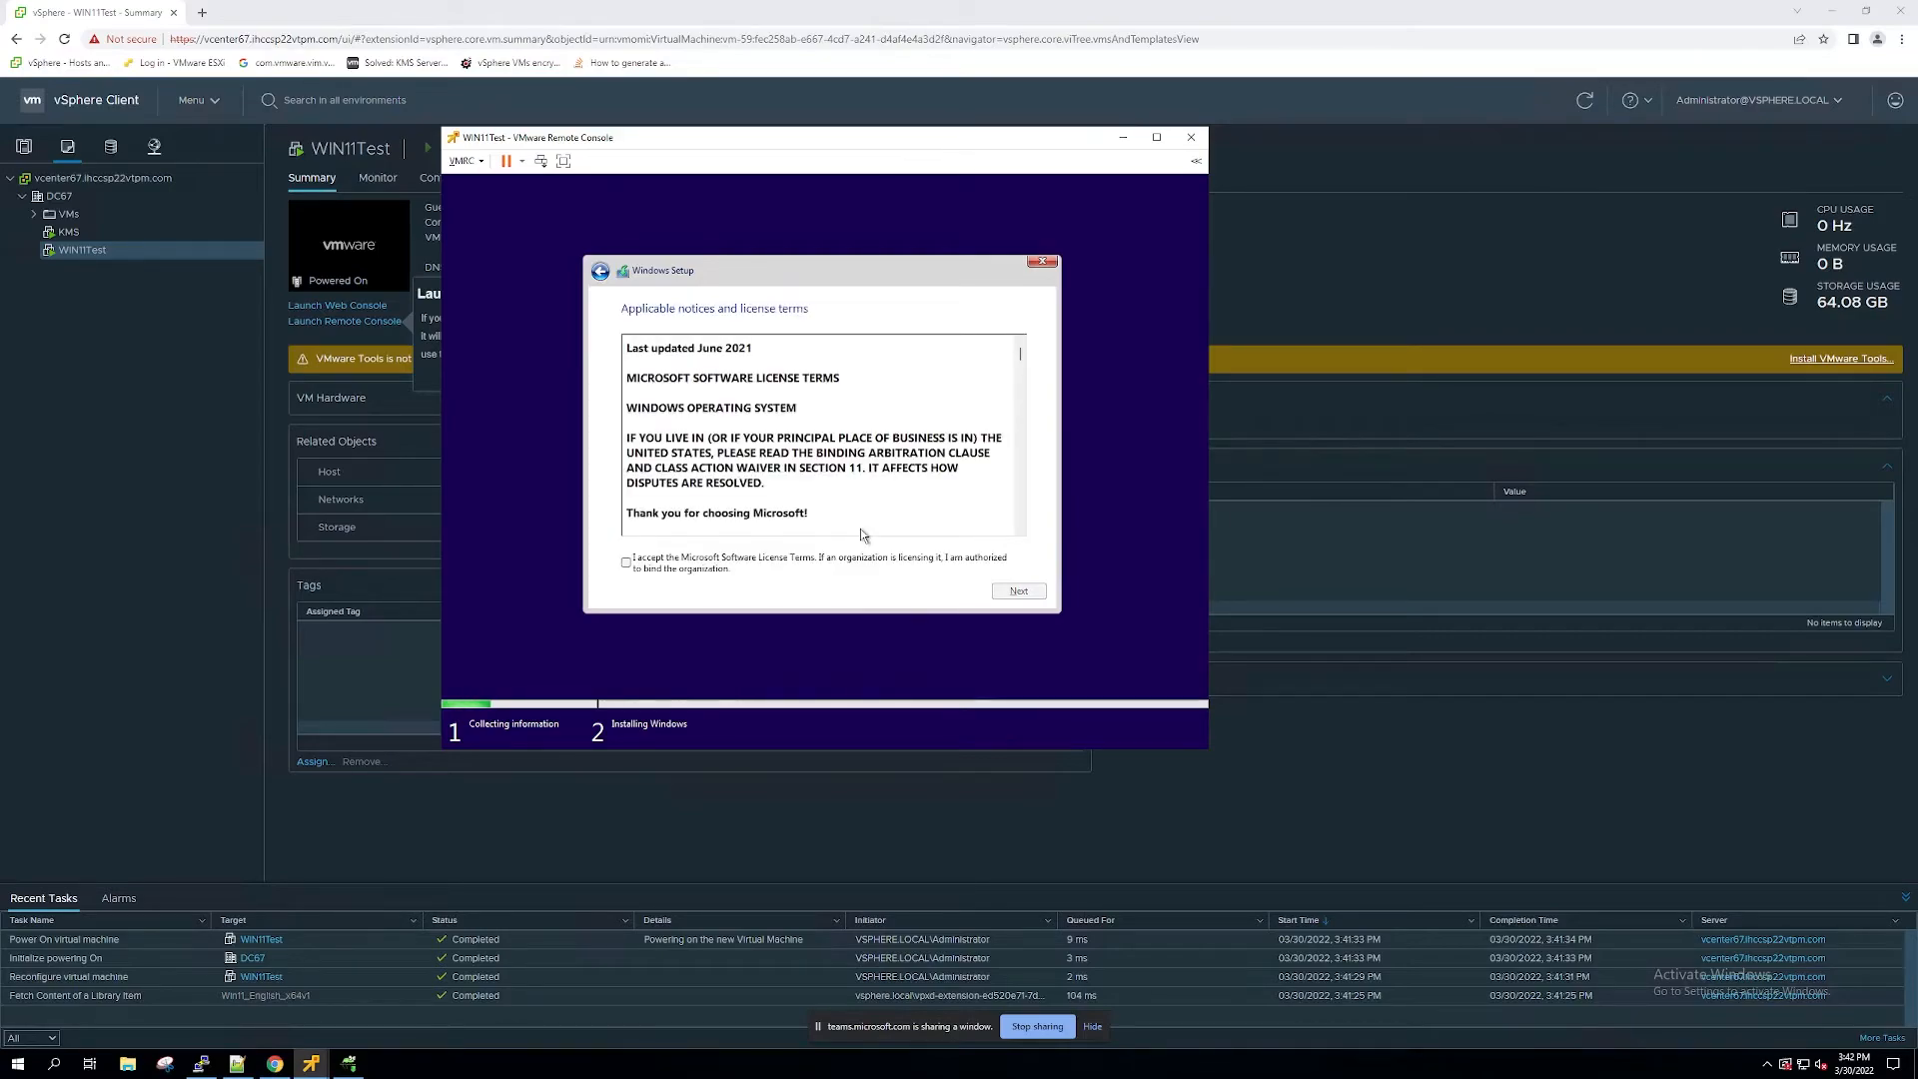
Step: Accept the Microsoft Software License Terms, then choose the installation type and target disk to install Windows
click(844, 566)
click(1033, 593)
click(825, 457)
click(1016, 591)
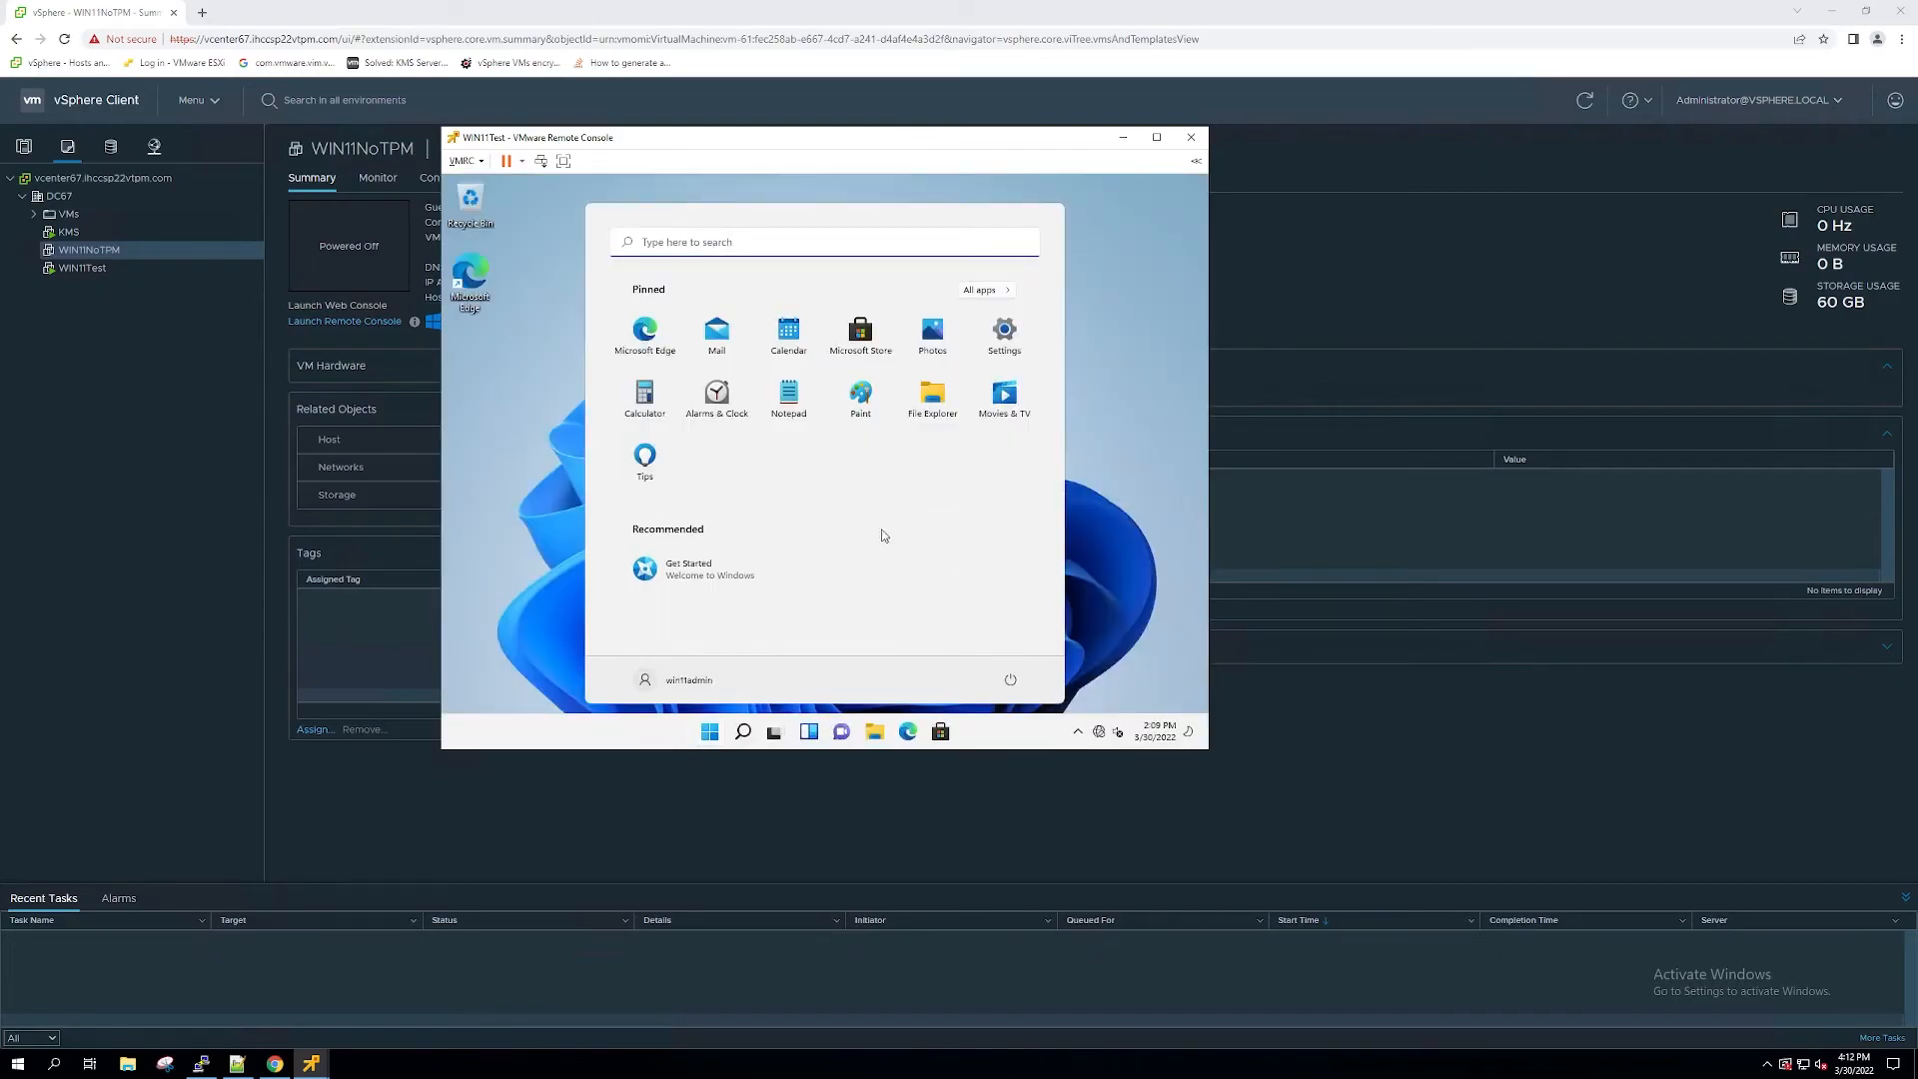
click(1116, 519)
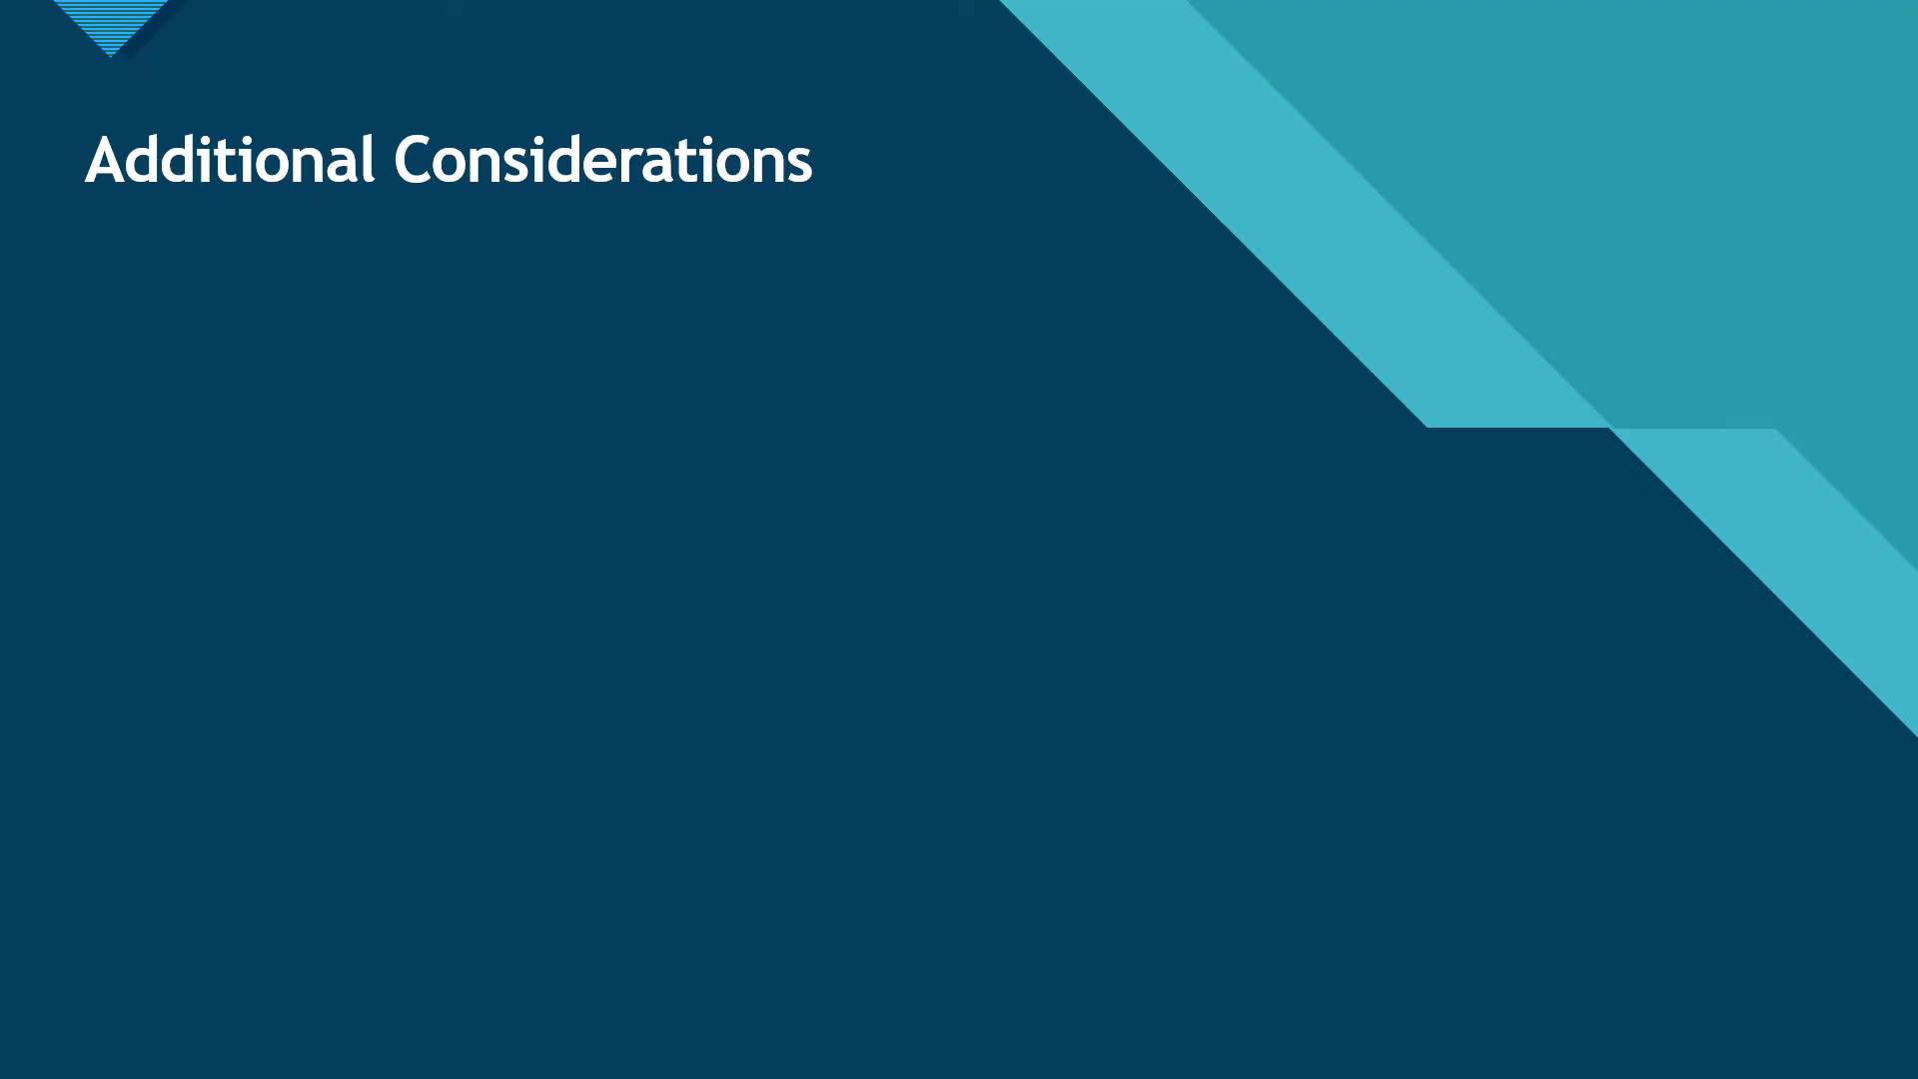
key(Right)
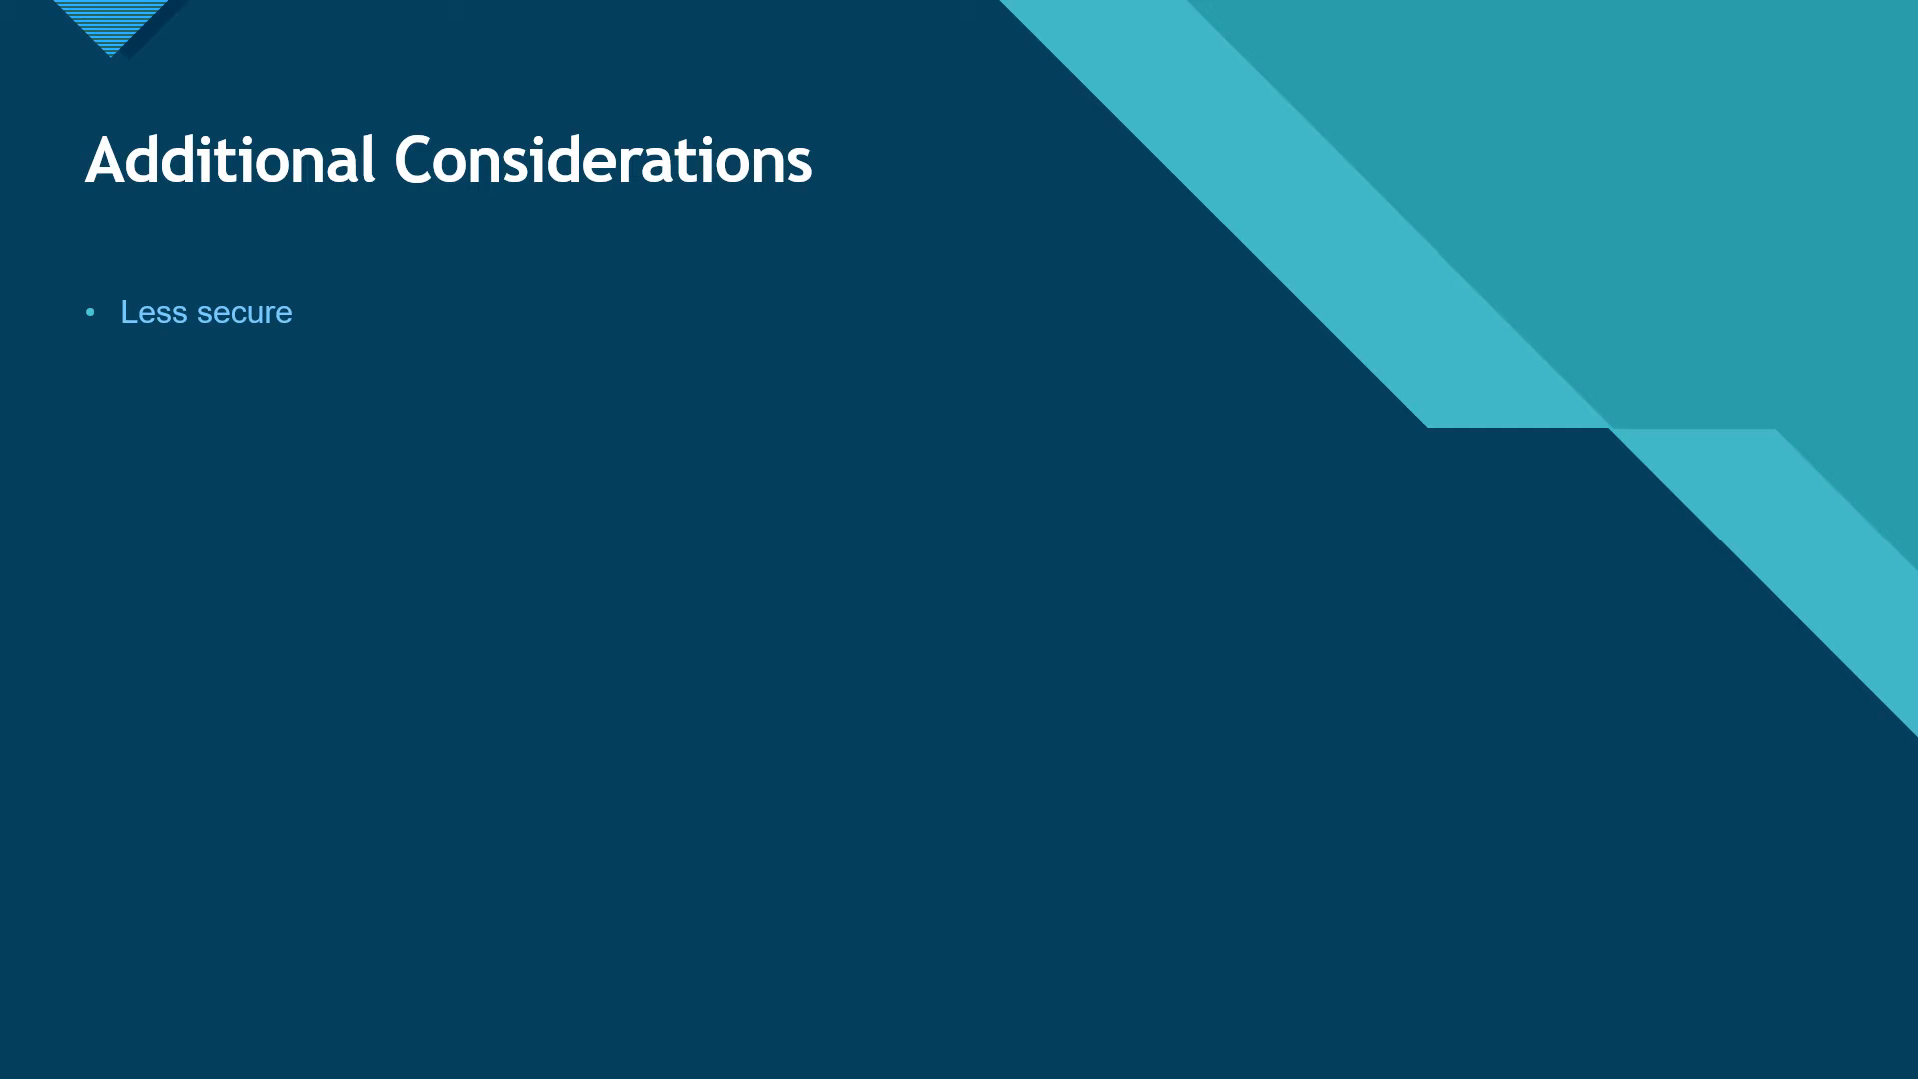
key(Right)
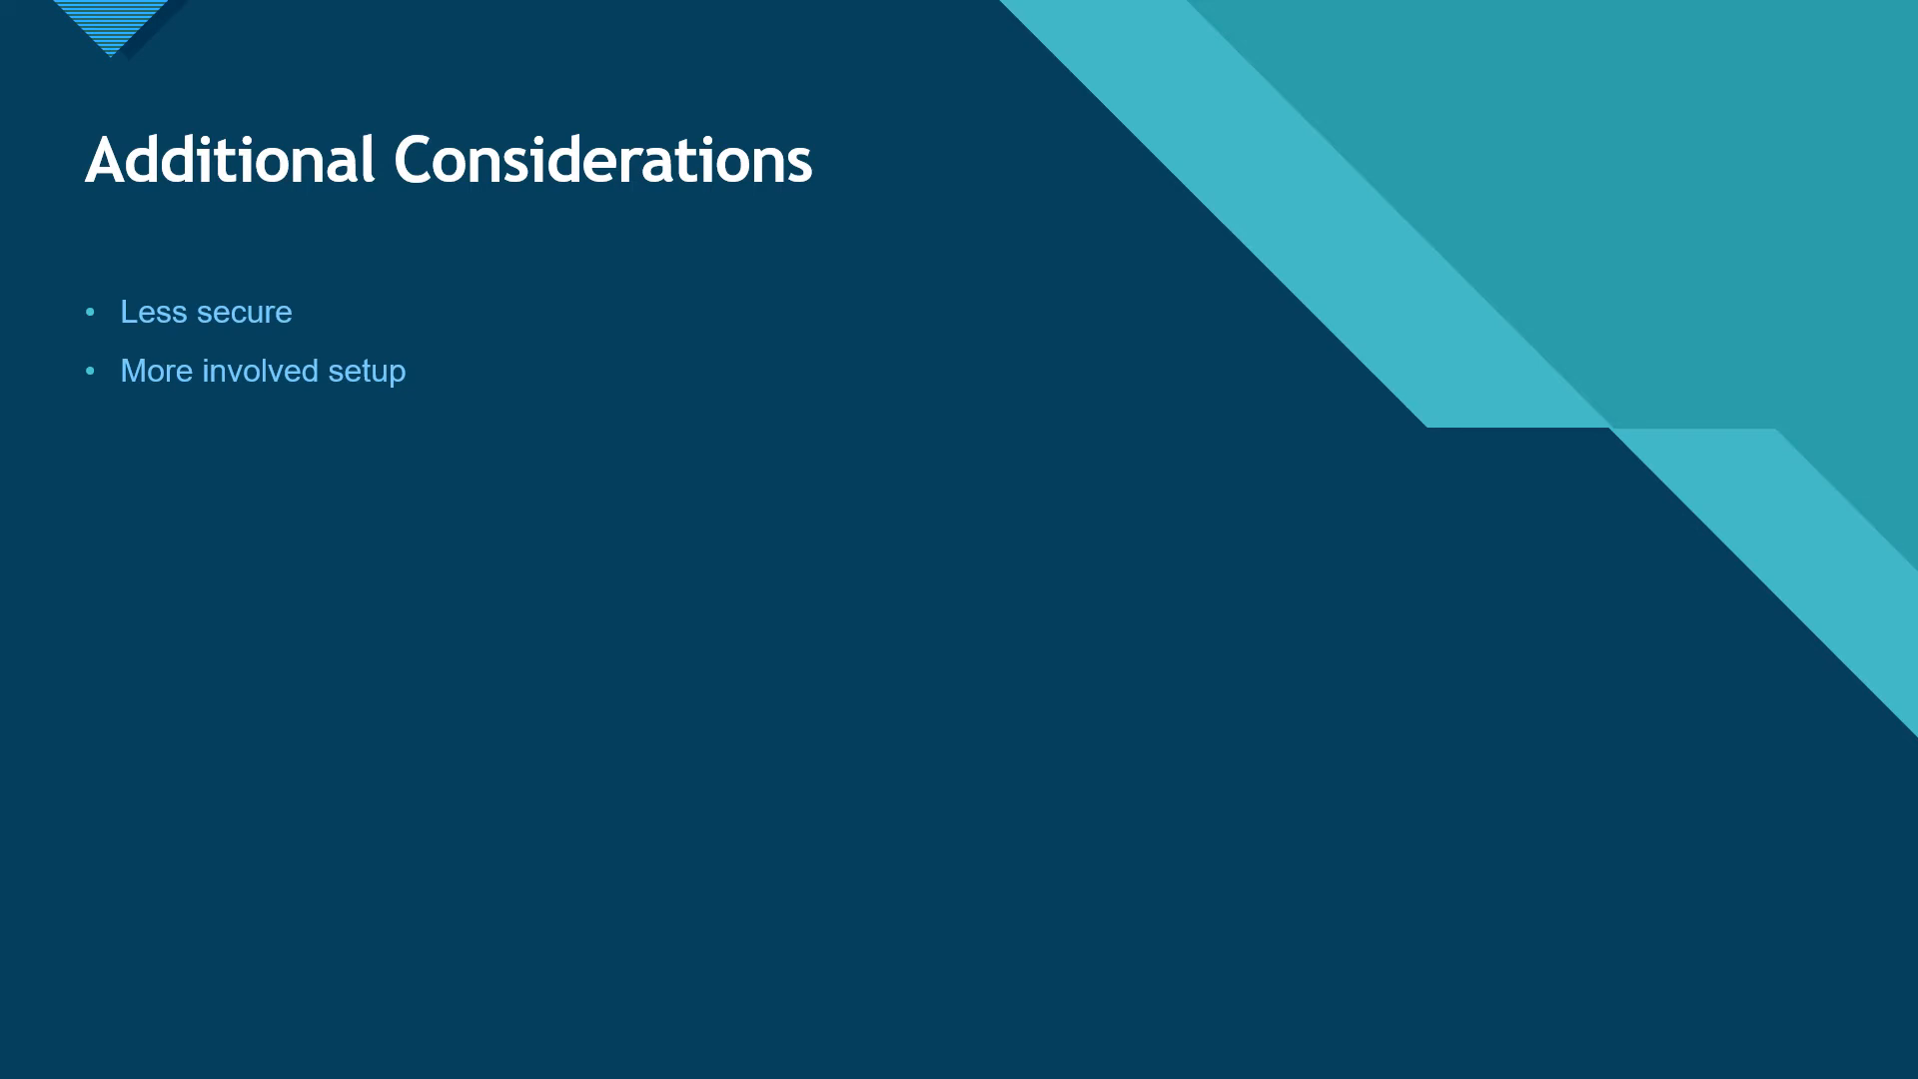
key(Right)
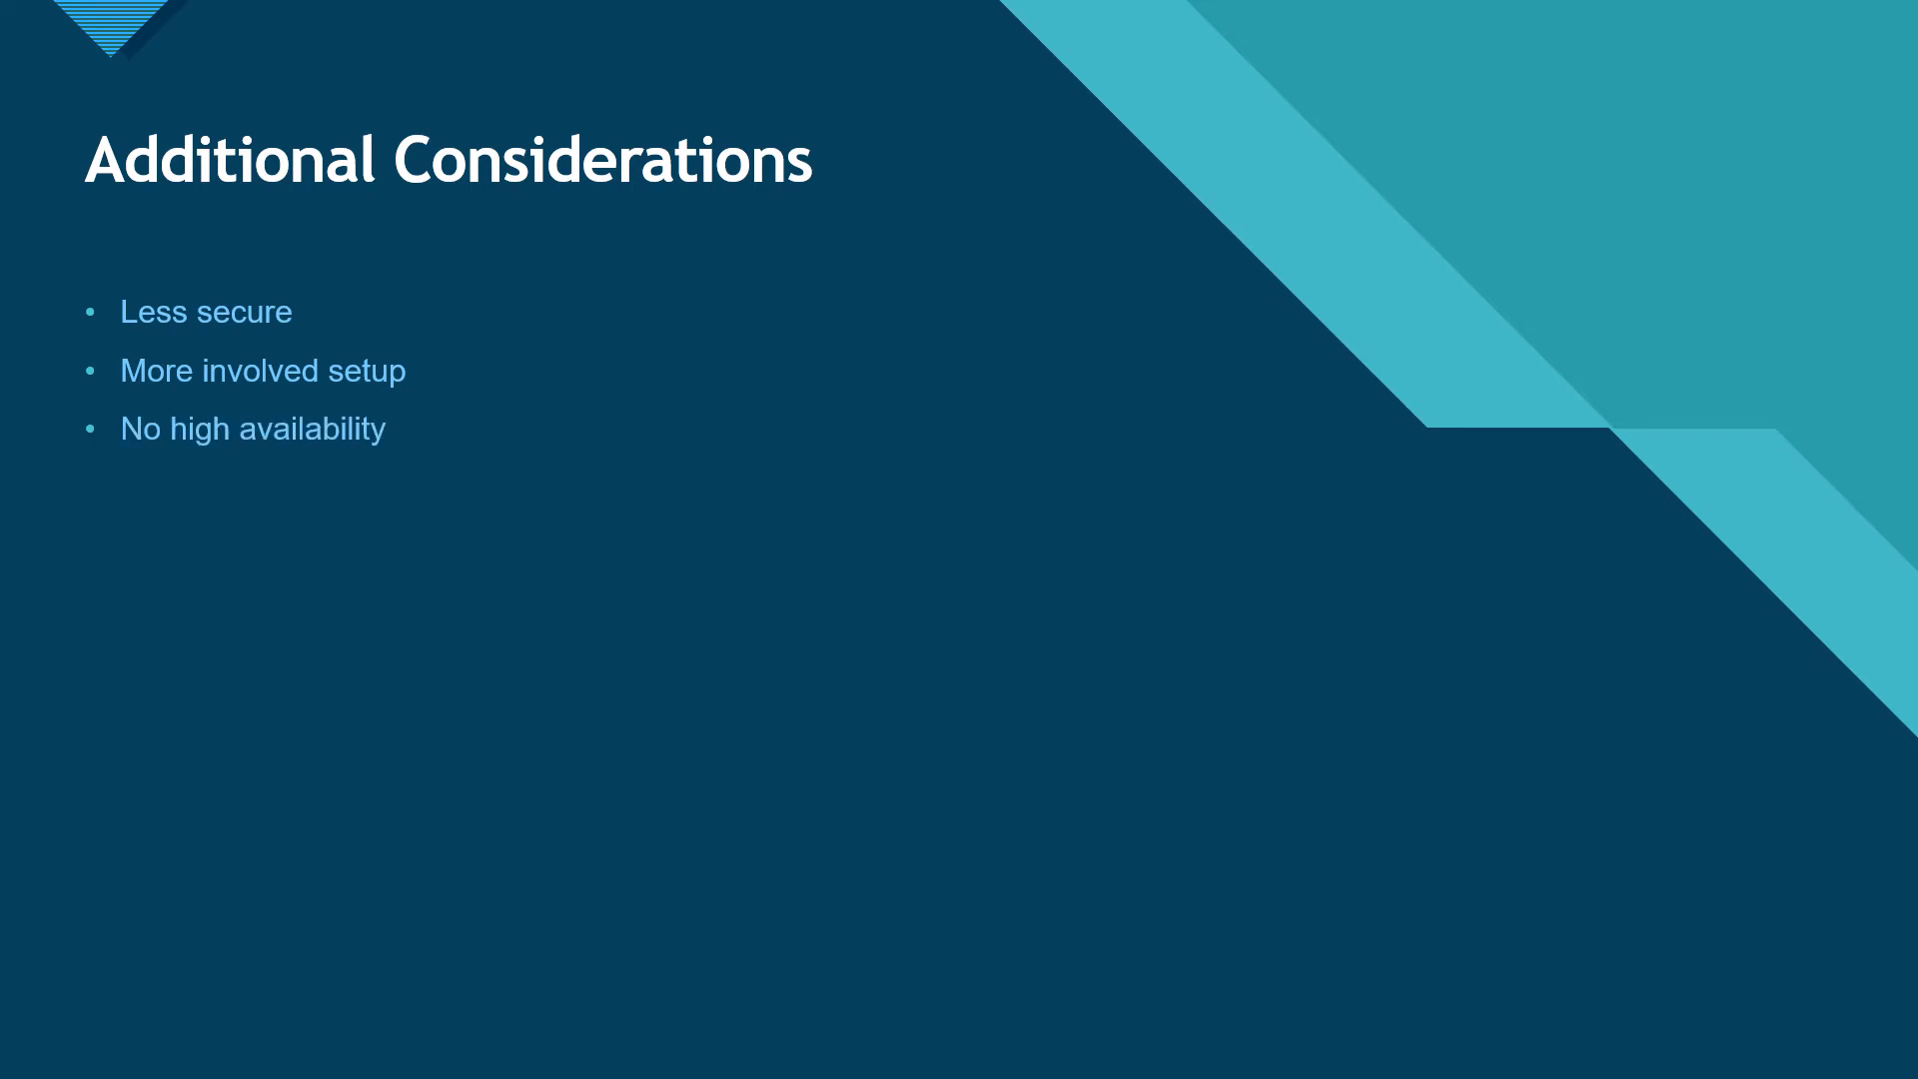